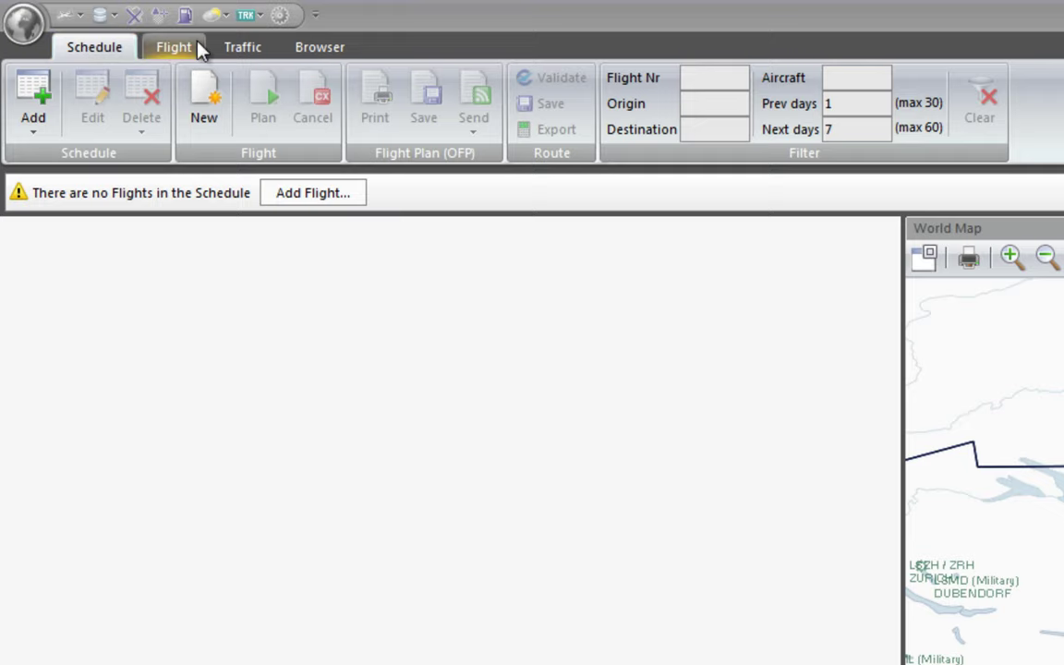
pyautogui.click(169, 42)
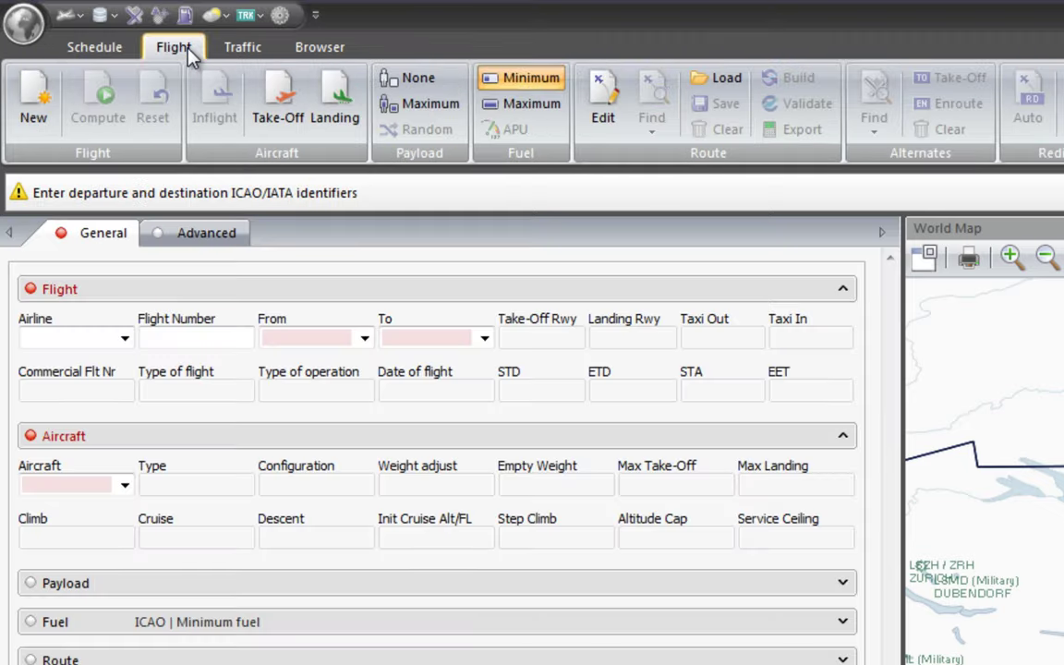
pyautogui.click(104, 53)
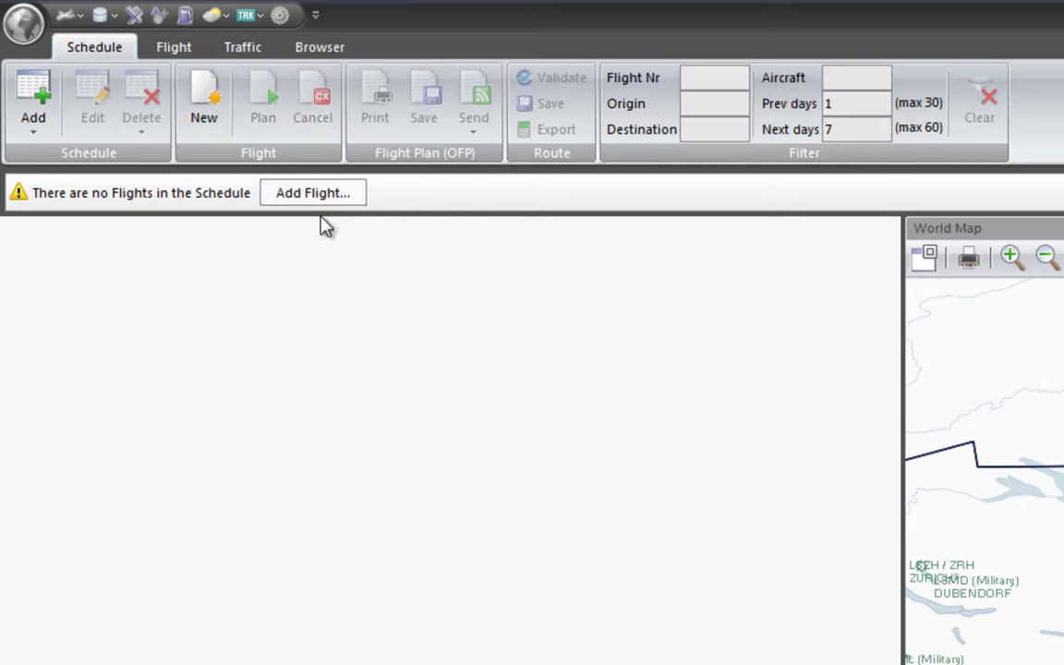
pyautogui.click(204, 100)
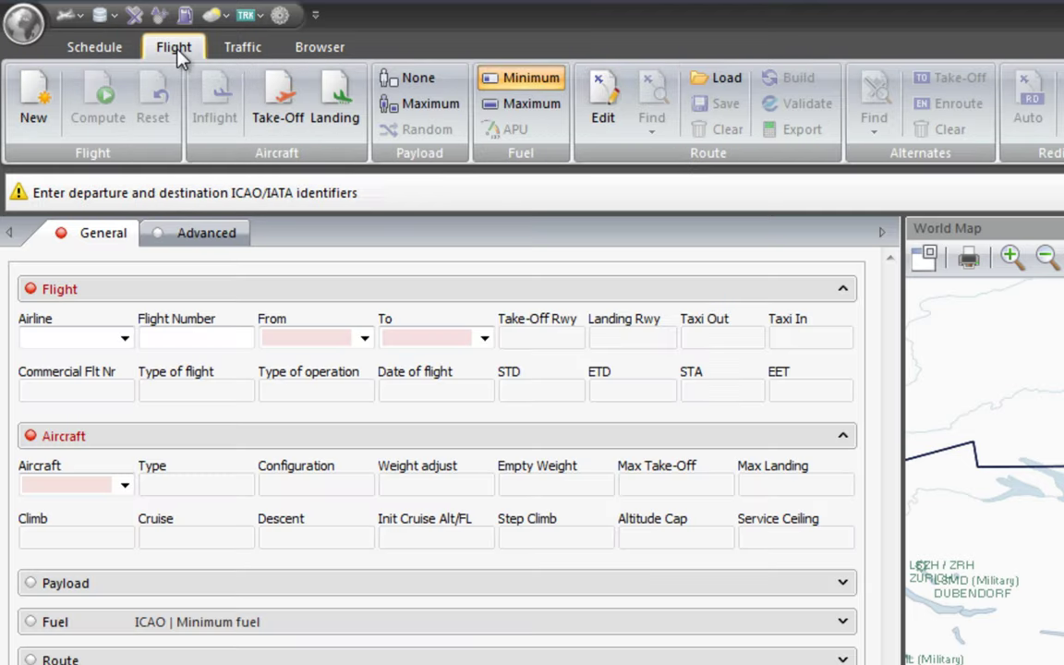
pyautogui.click(84, 48)
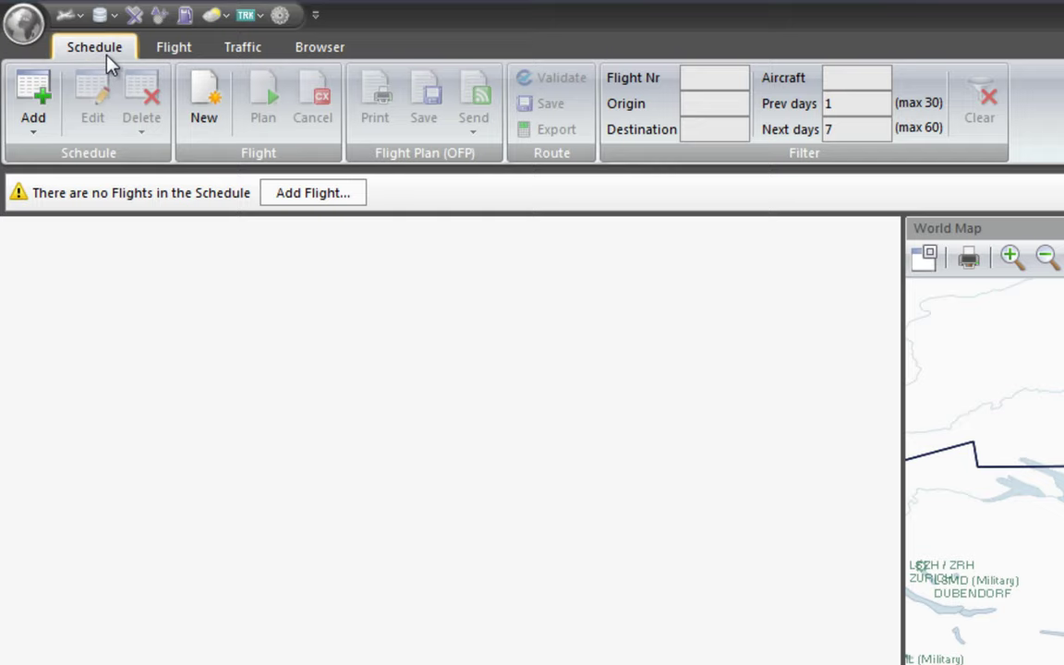
# - Start a new flight with airline ALZ and flight number 657
pyautogui.click(205, 118)
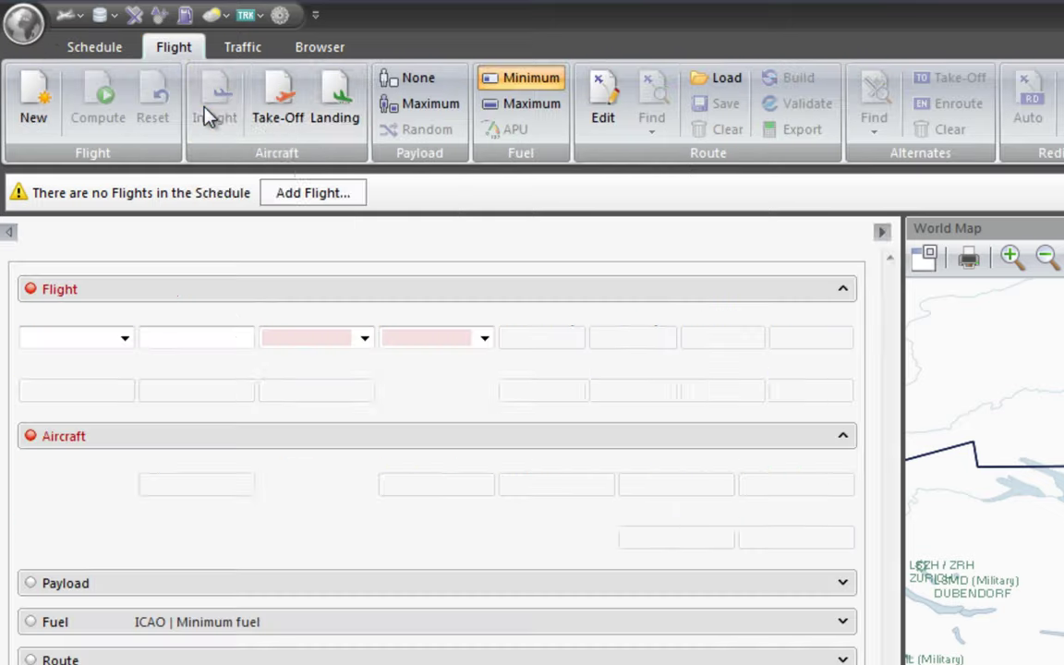
pyautogui.click(87, 338)
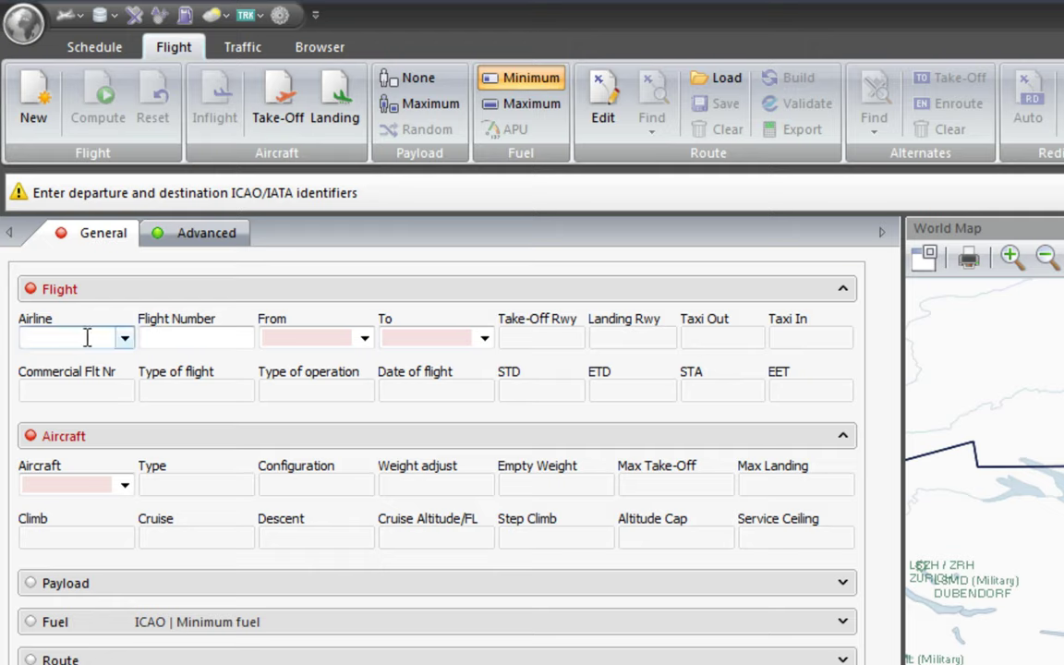
pyautogui.write('ALZ')
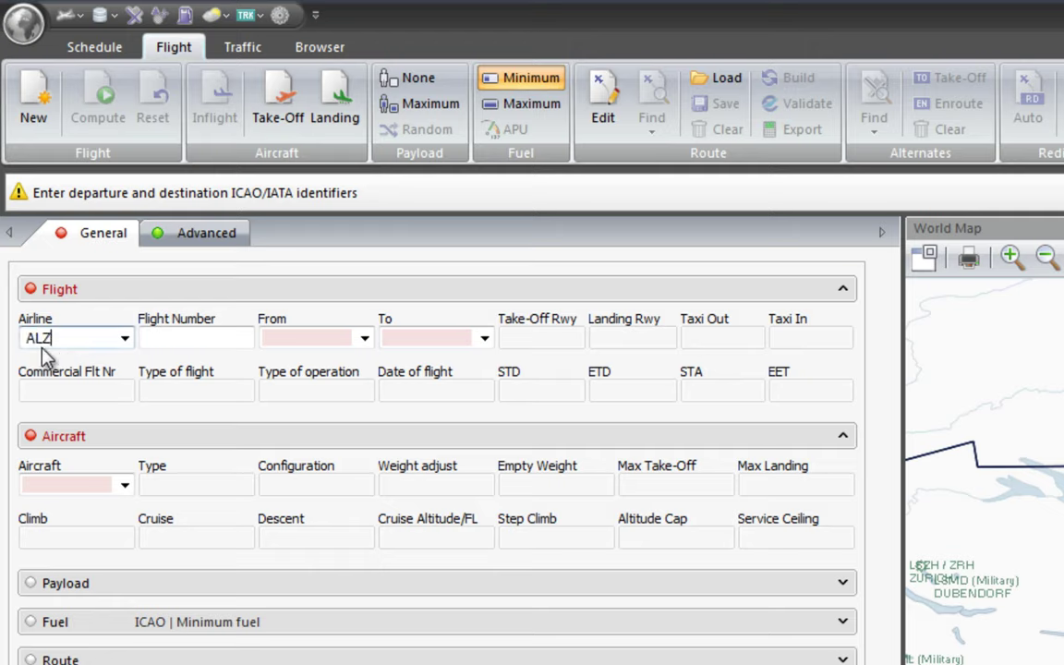
pyautogui.press('Tab')
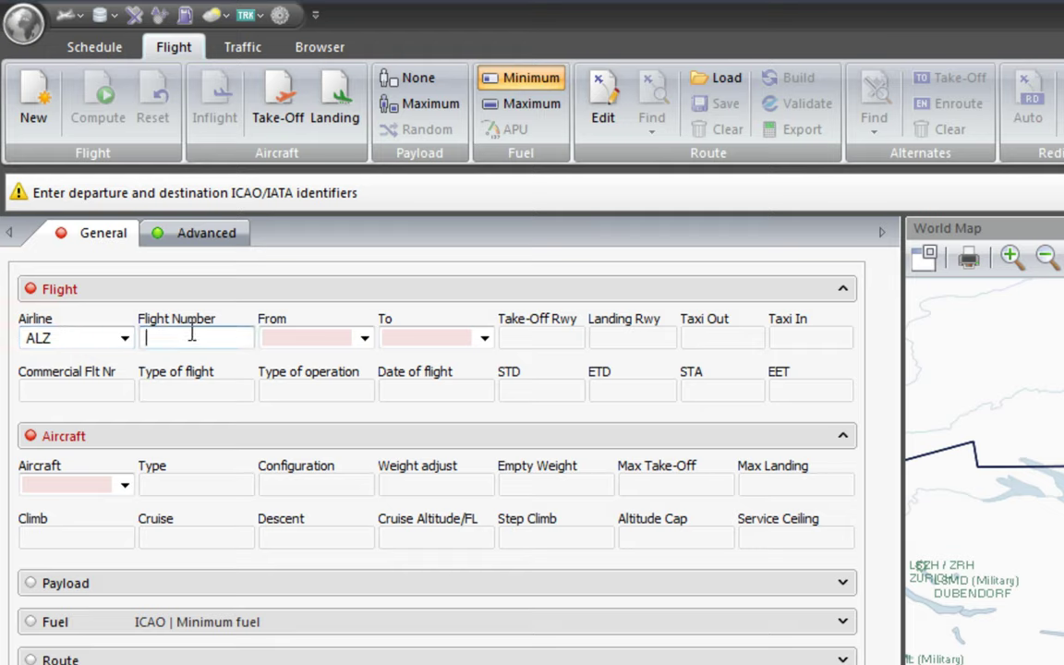
pyautogui.write('657')
pyautogui.press('Tab')
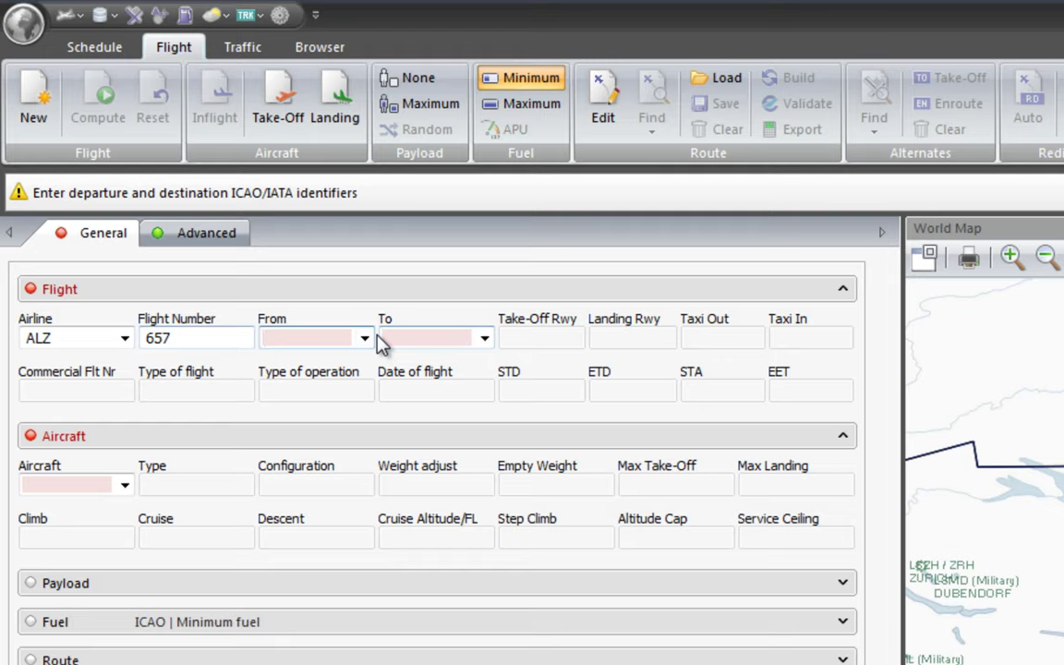
# - Set the departure airport to LEAL and examine its location on the world map
pyautogui.click(293, 341)
pyautogui.write('LEAL')
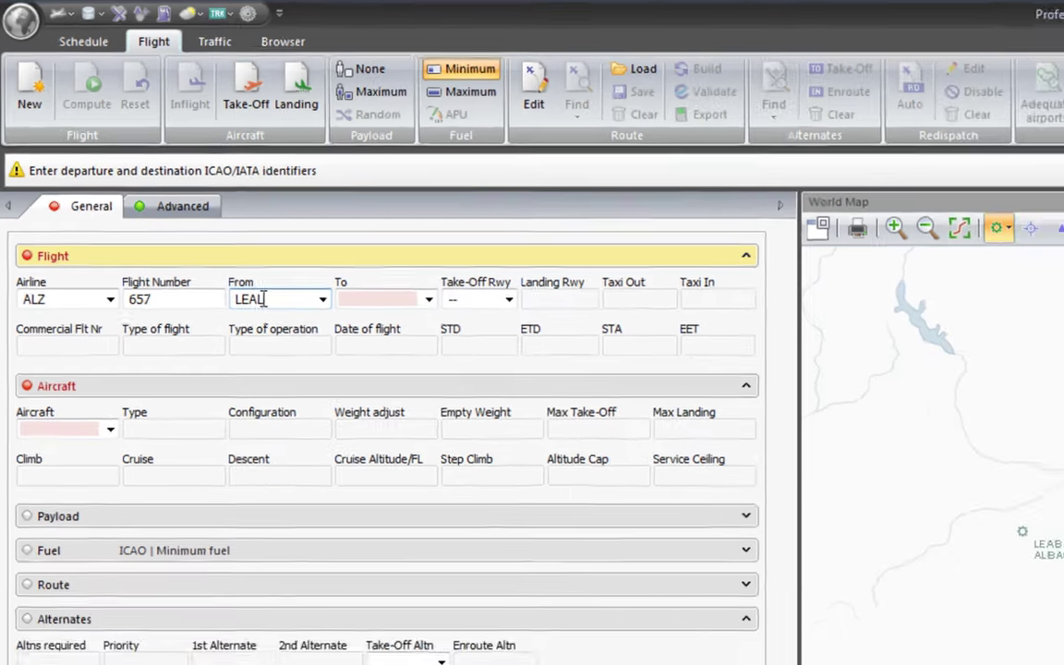
pyautogui.scroll(-3, 829, 426)
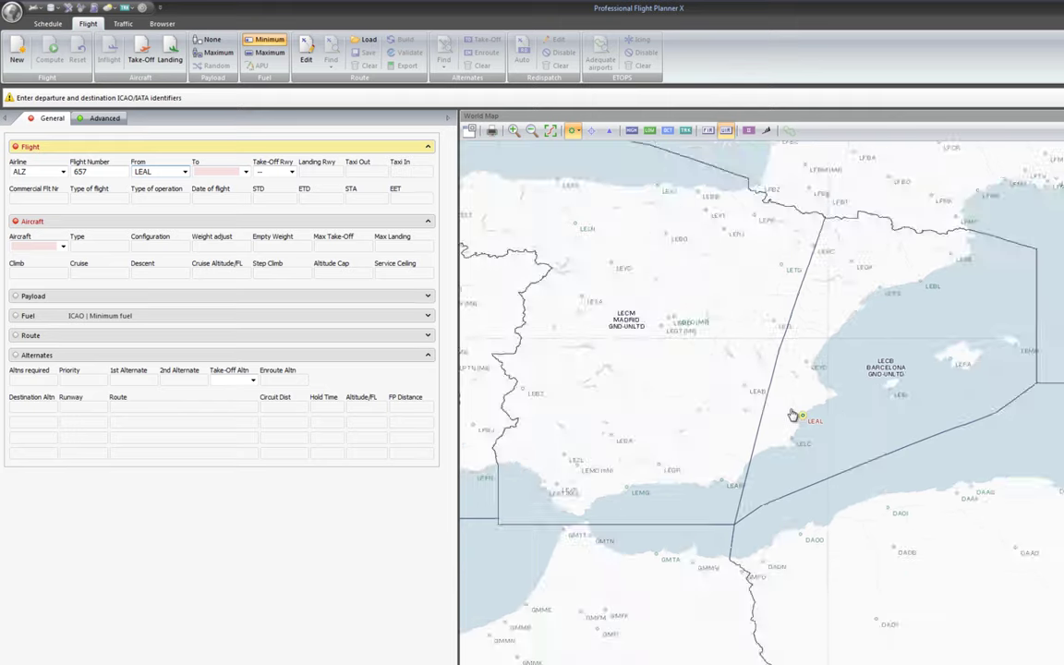
pyautogui.scroll(4, 809, 424)
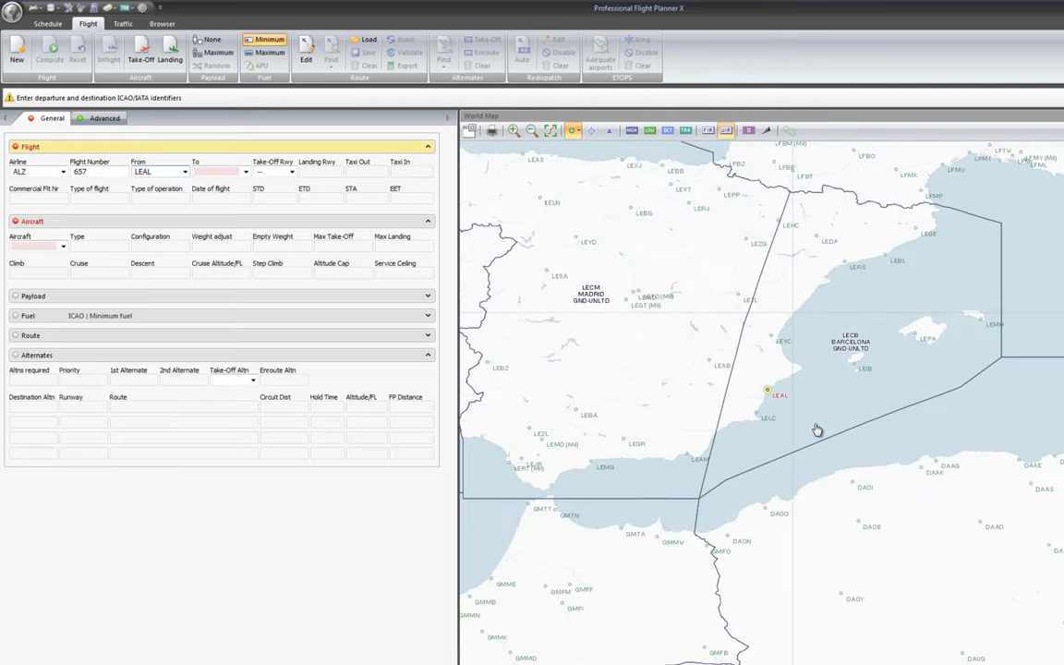
pyautogui.scroll(-1, 810, 413)
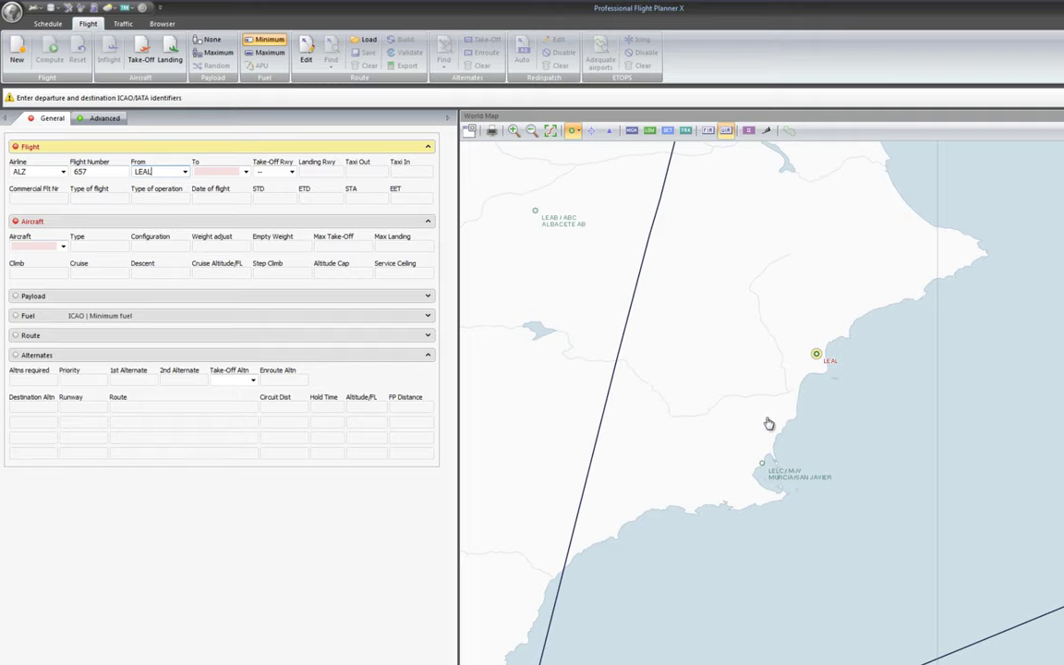
pyautogui.scroll(-3, 816, 305)
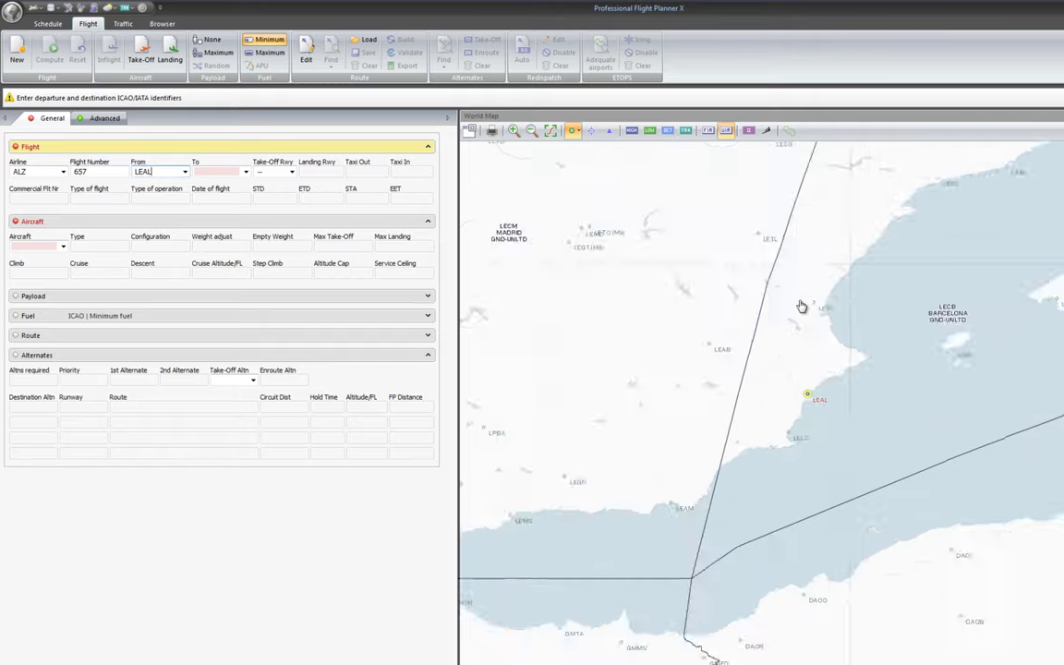
pyautogui.scroll(1, 815, 302)
pyautogui.scroll(-3, 751, 357)
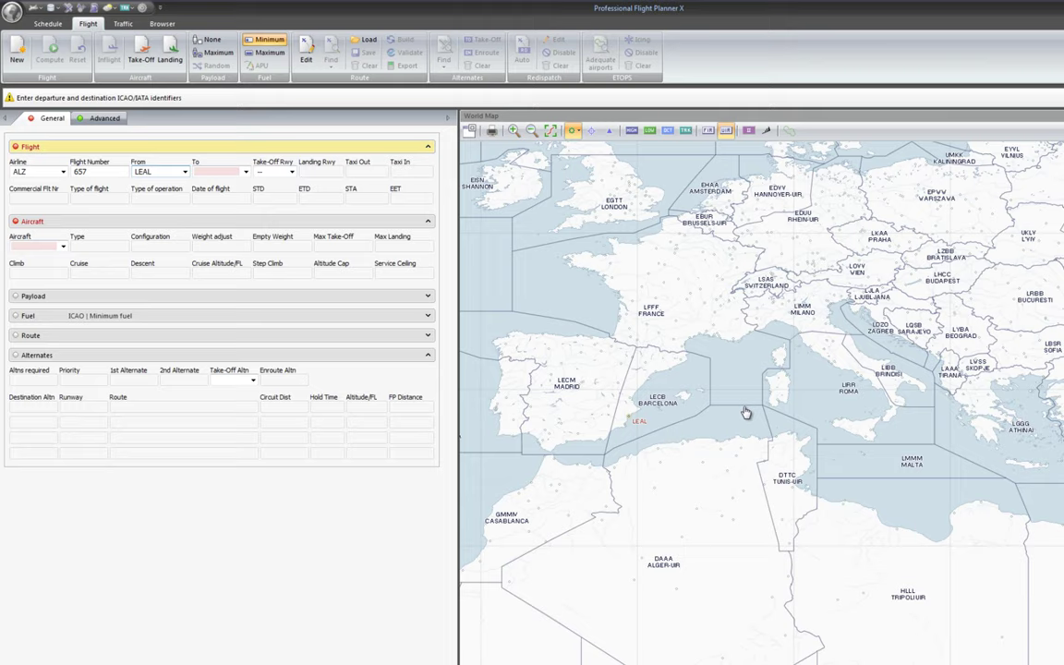
# - Set Rome/Ciampino (LIRA) as the flight's destination from the world map
pyautogui.click(221, 315)
pyautogui.scroll(3, 748, 424)
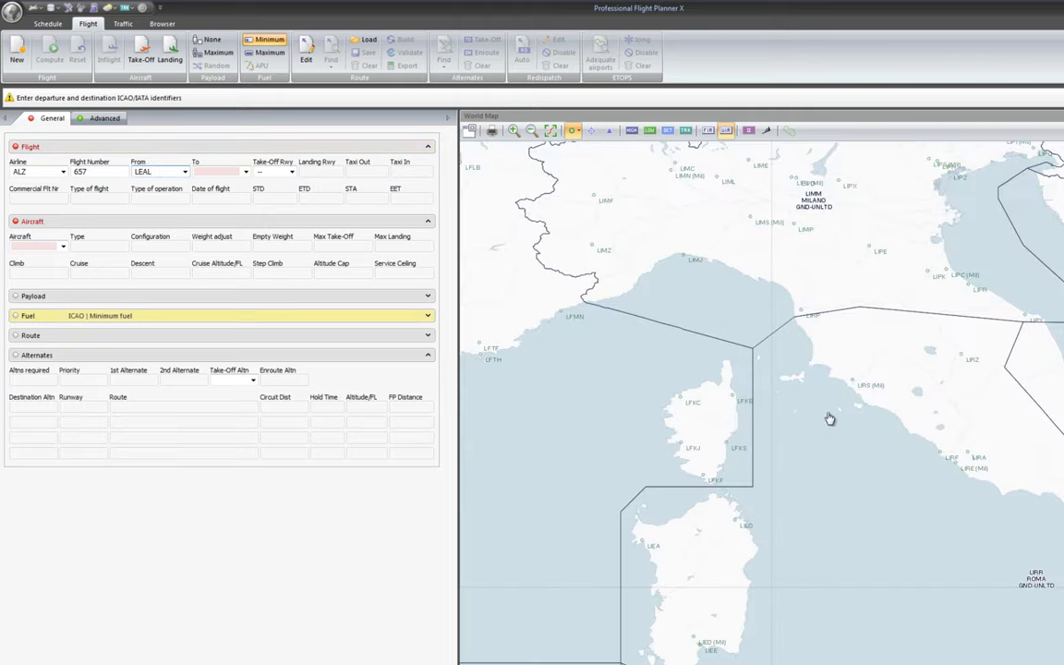
pyautogui.scroll(2, 830, 420)
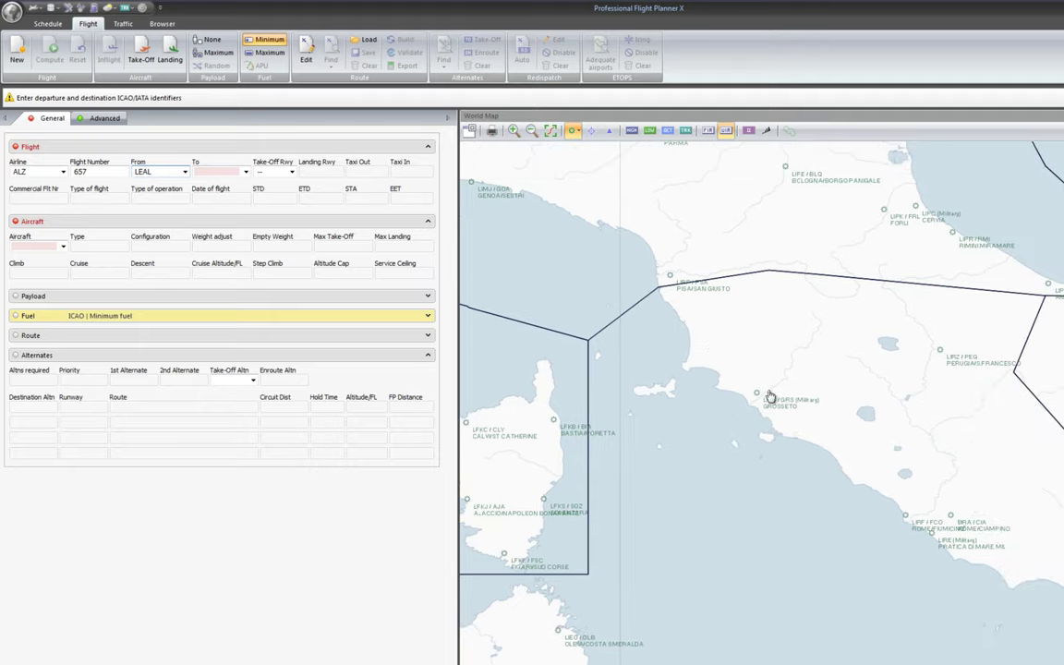
pyautogui.moveTo(813, 473); pyautogui.dragTo(756, 411)
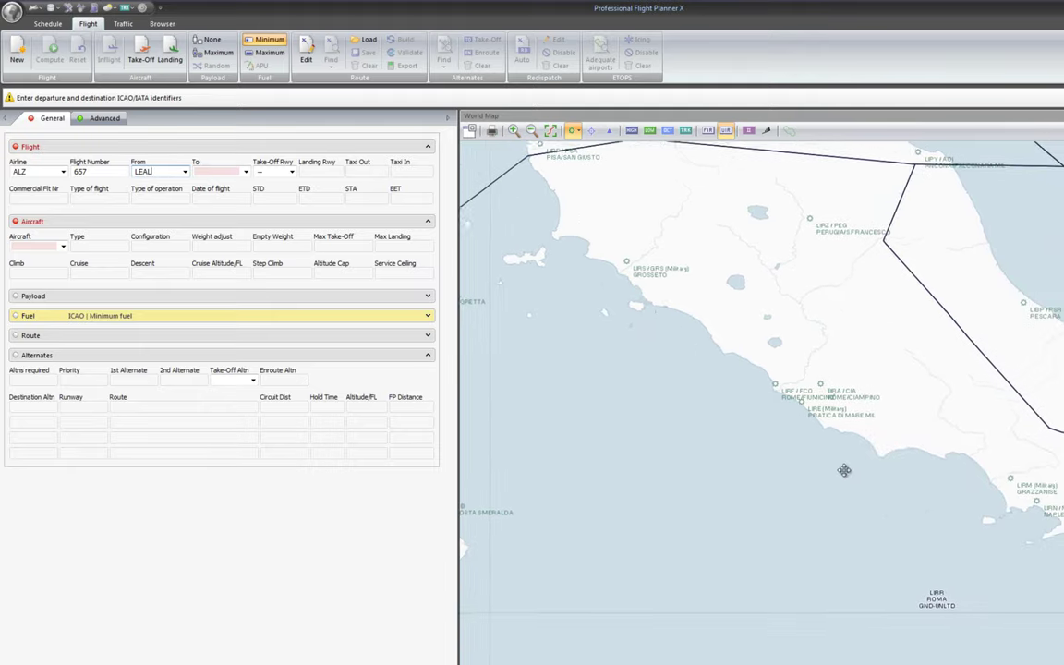
pyautogui.scroll(2, 843, 393)
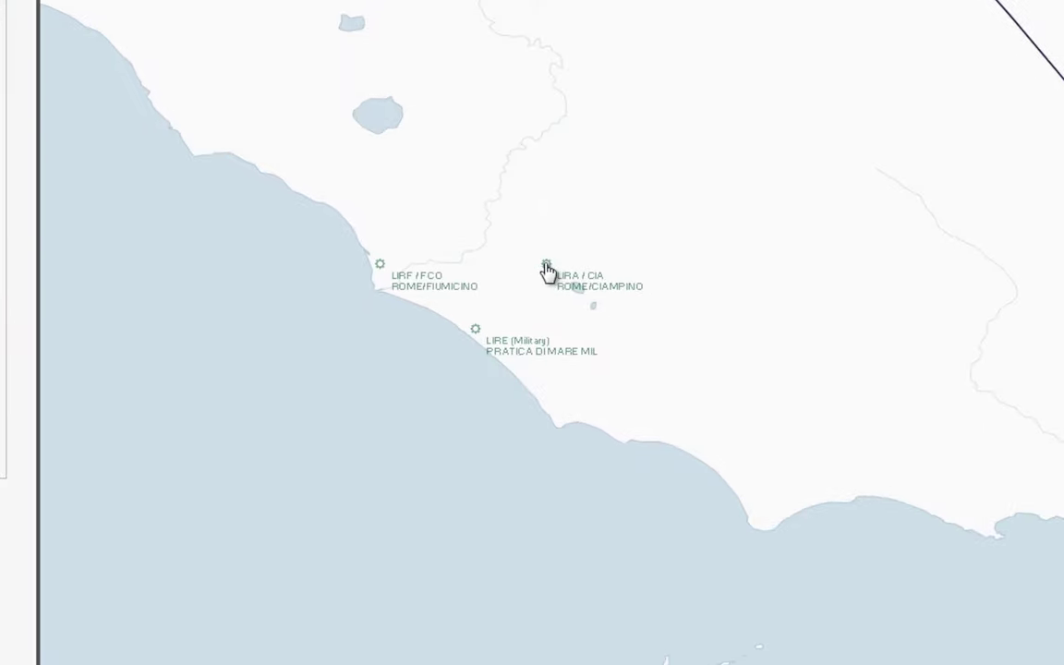
pyautogui.moveTo(766, 334)
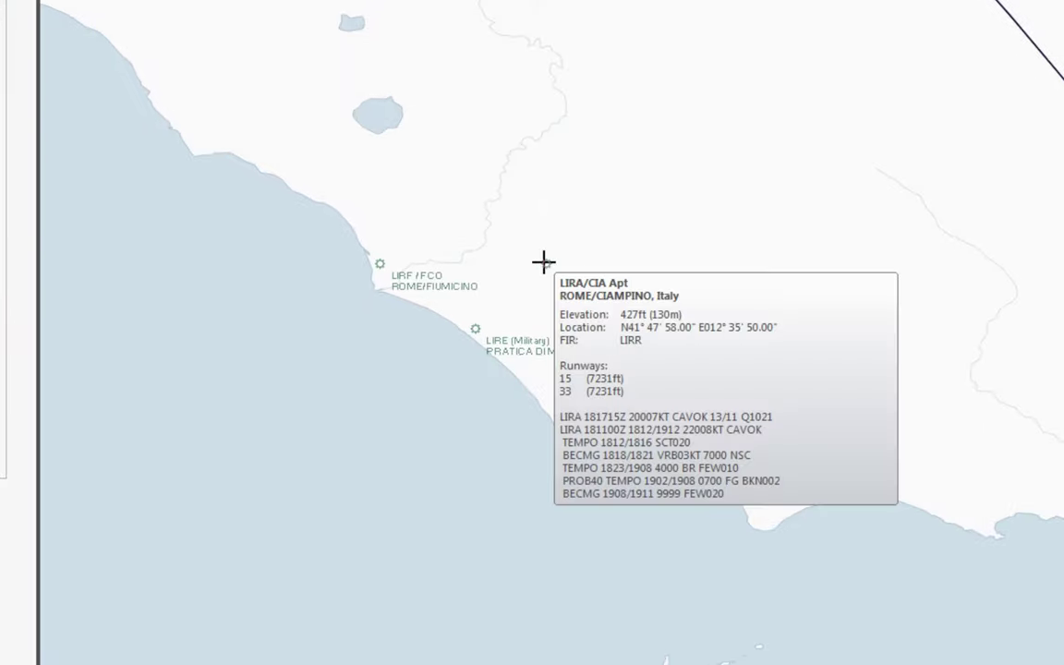
pyautogui.rightClick(543, 262)
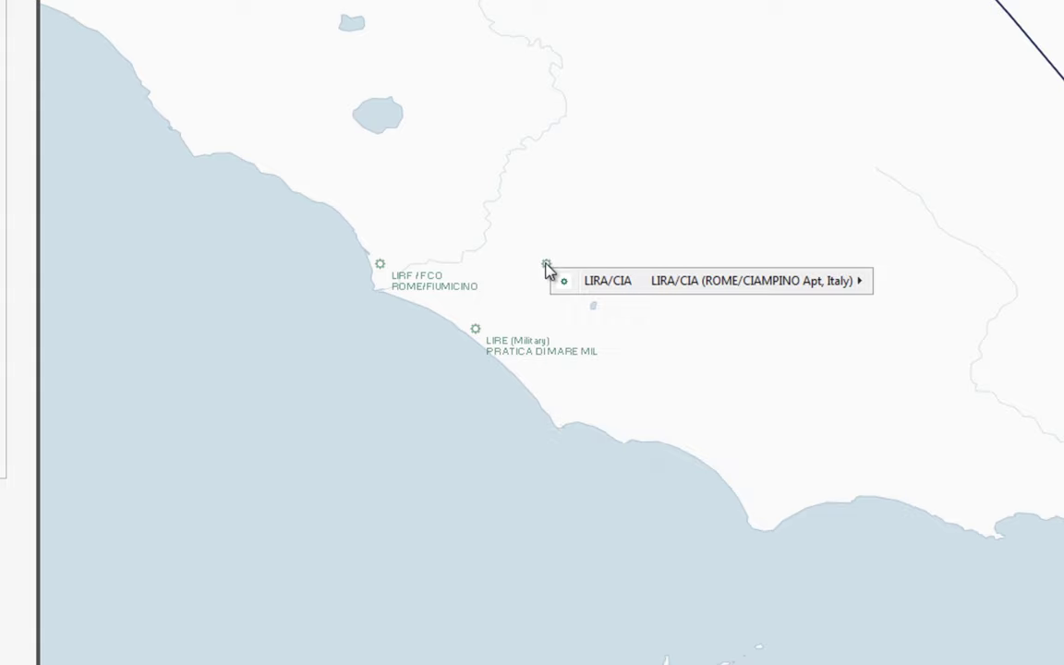
pyautogui.moveTo(614, 287)
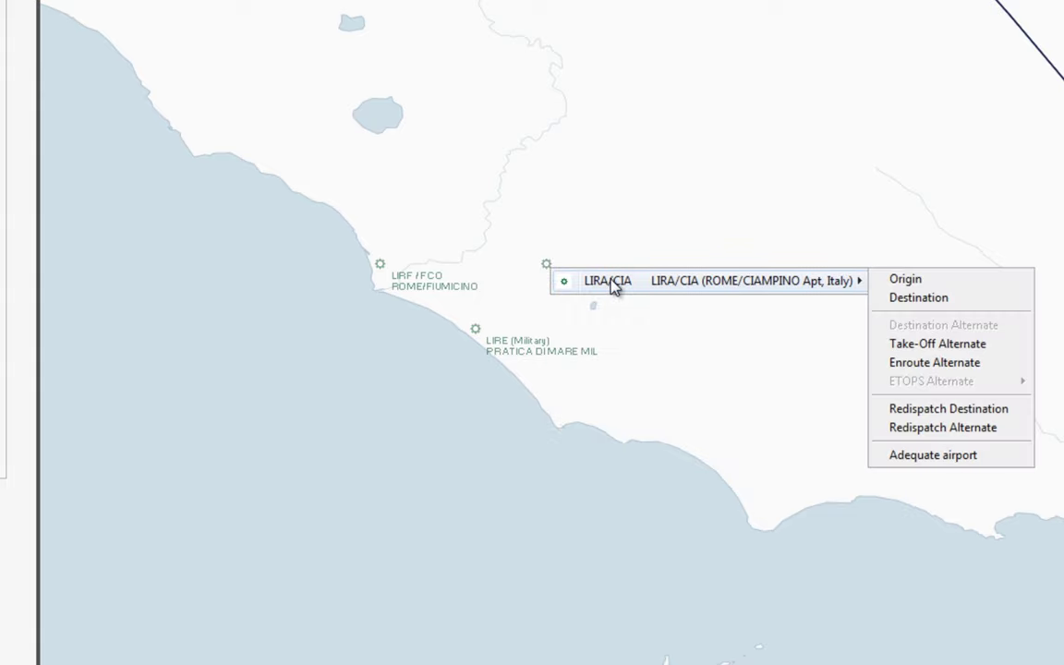
pyautogui.click(930, 304)
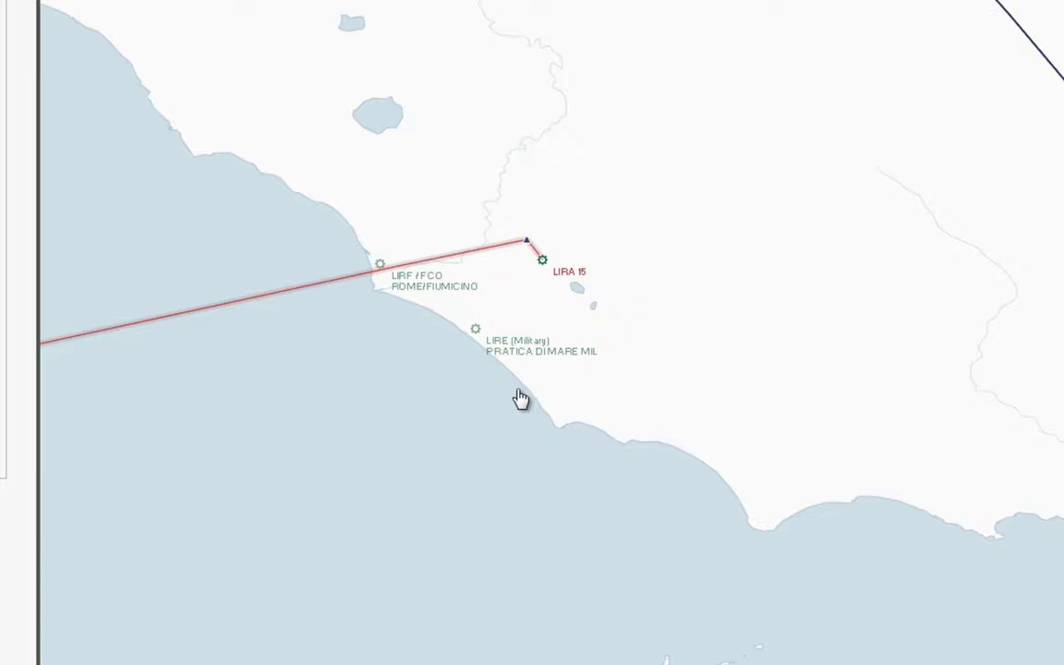
# - Examine the direct route line from LEAL to LIRA and the arrival end near Rome on the world map
pyautogui.scroll(-5, 517, 399)
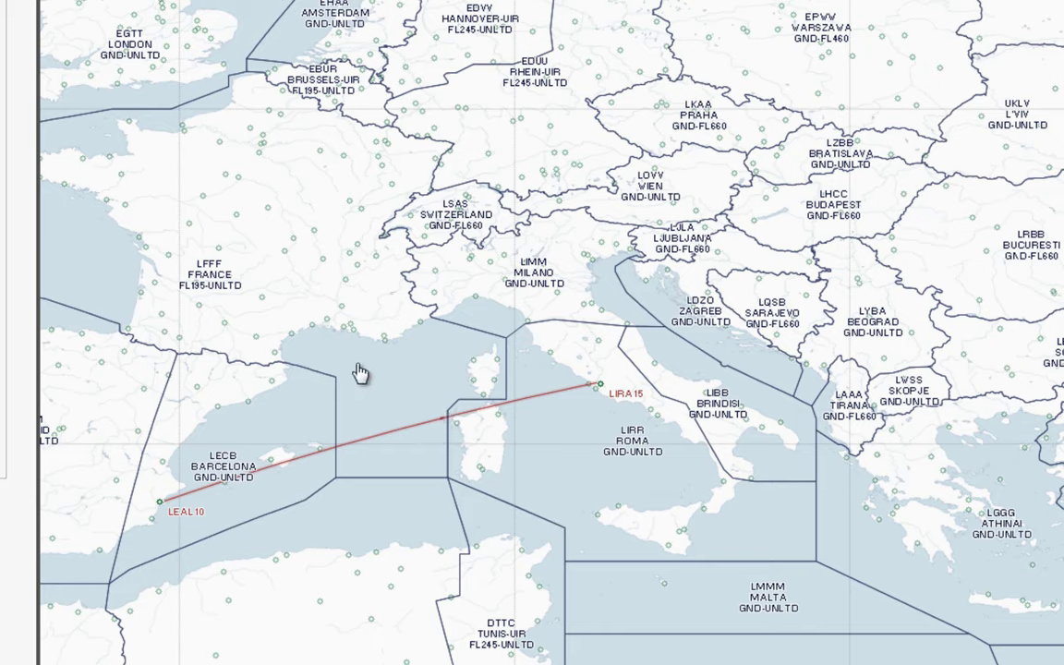
pyautogui.moveTo(360, 368); pyautogui.dragTo(889, 374)
pyautogui.moveTo(791, 382); pyautogui.dragTo(399, 337)
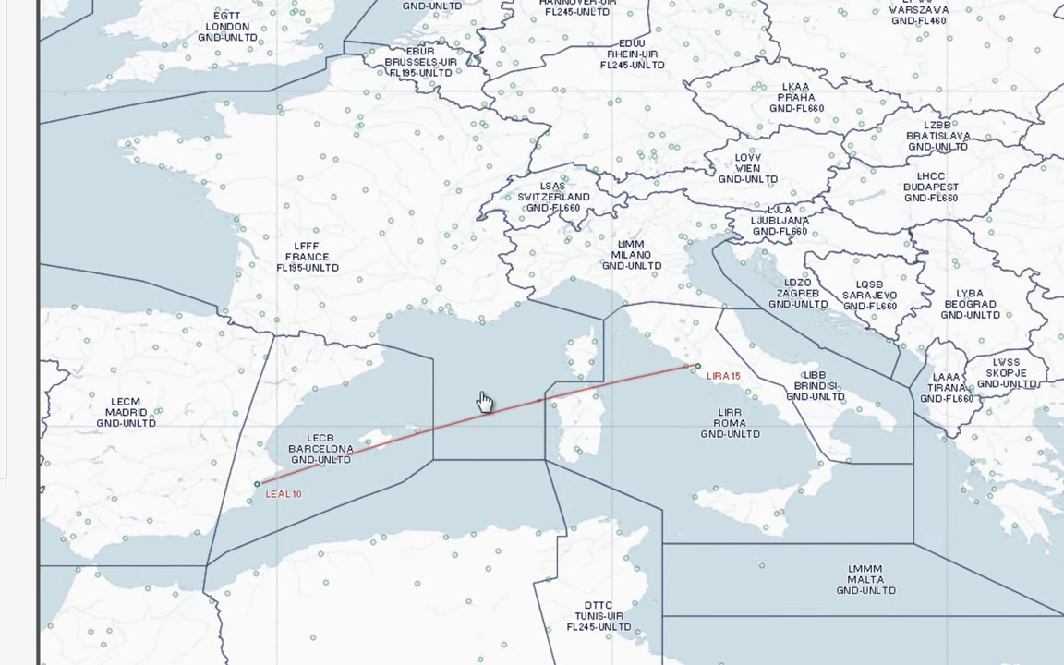
pyautogui.scroll(3, 483, 400)
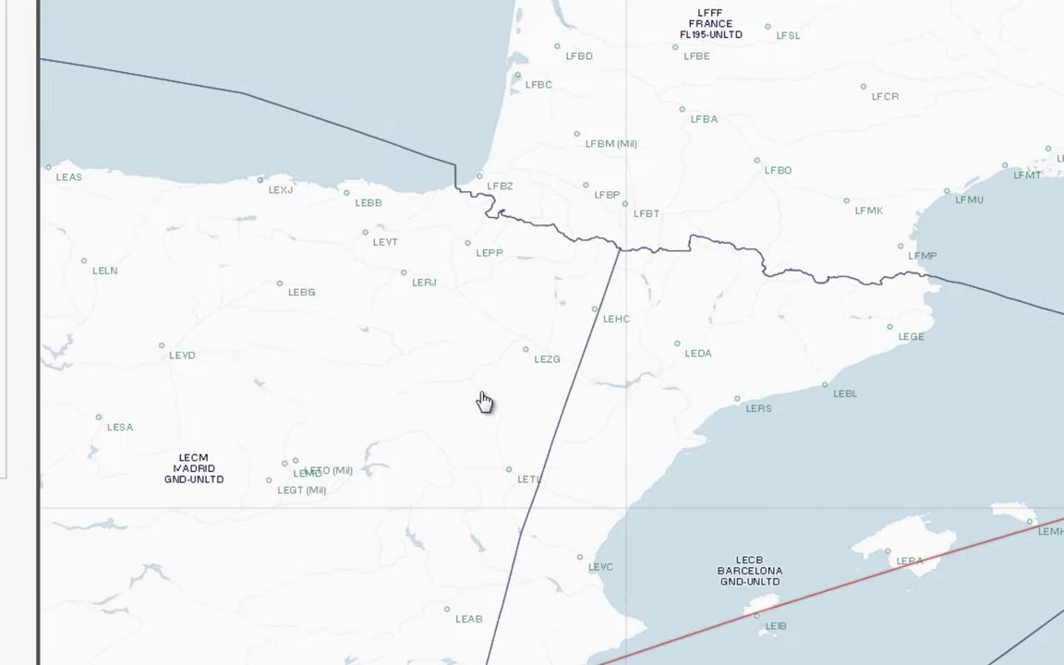
pyautogui.moveTo(844, 474); pyautogui.dragTo(456, 495)
pyautogui.scroll(3, 638, 407)
pyautogui.moveTo(638, 406); pyautogui.dragTo(553, 484)
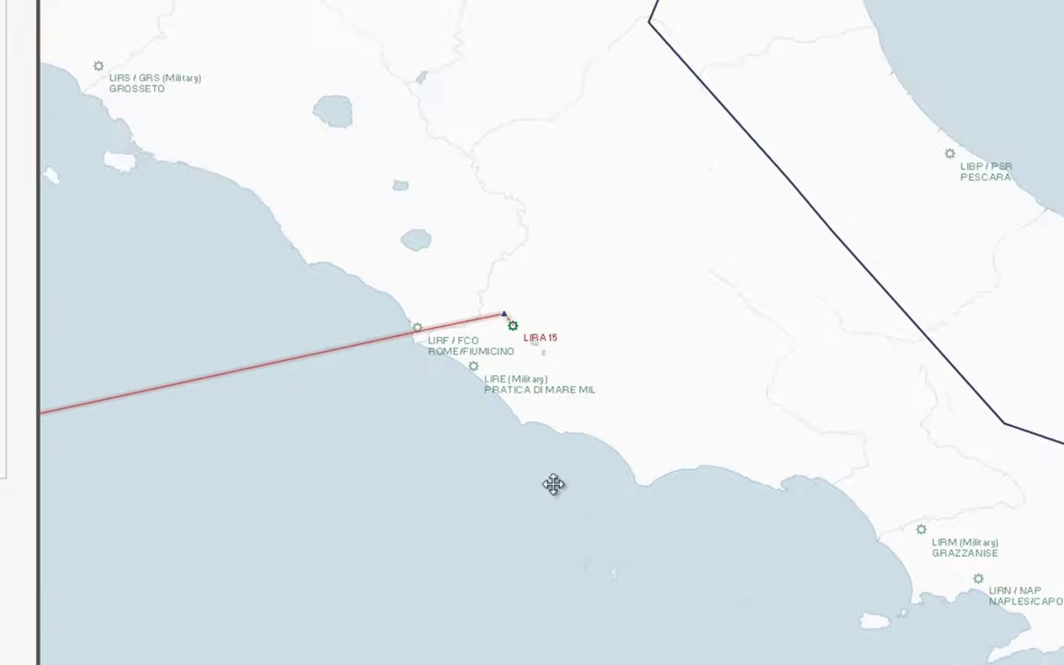
pyautogui.moveTo(508, 332)
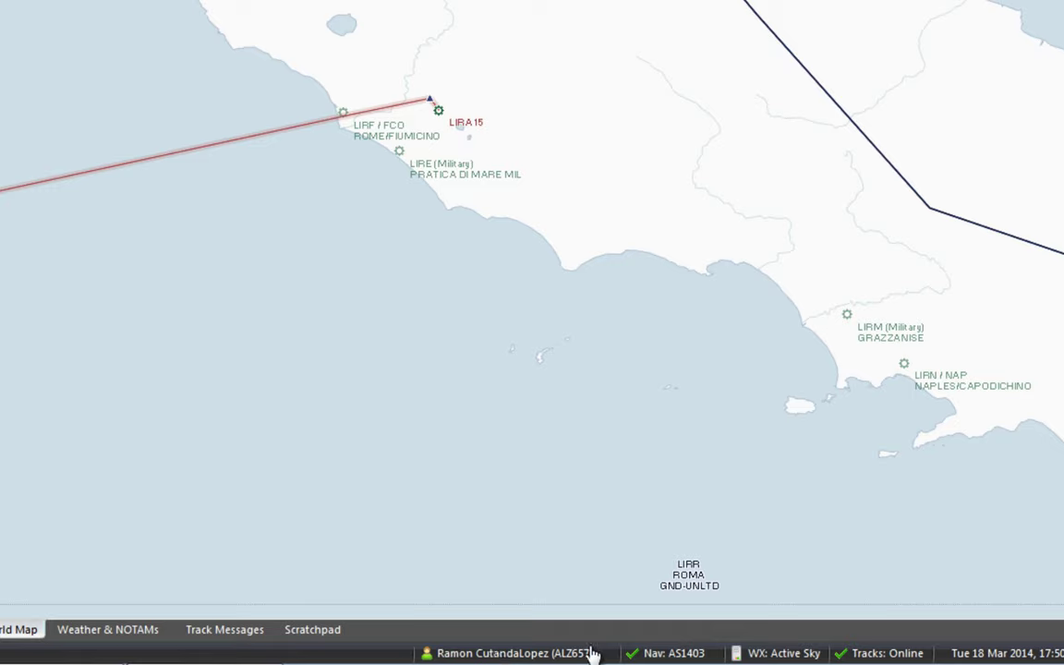
# - Review the available weather data sources and the airport information for LIRA
pyautogui.click(764, 656)
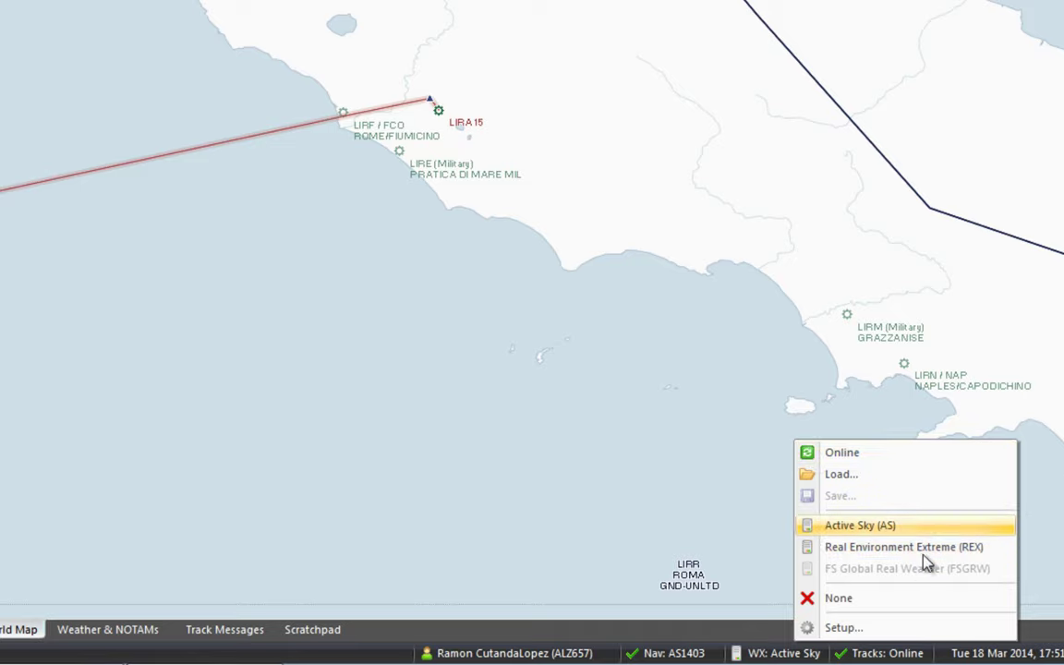
pyautogui.click(504, 373)
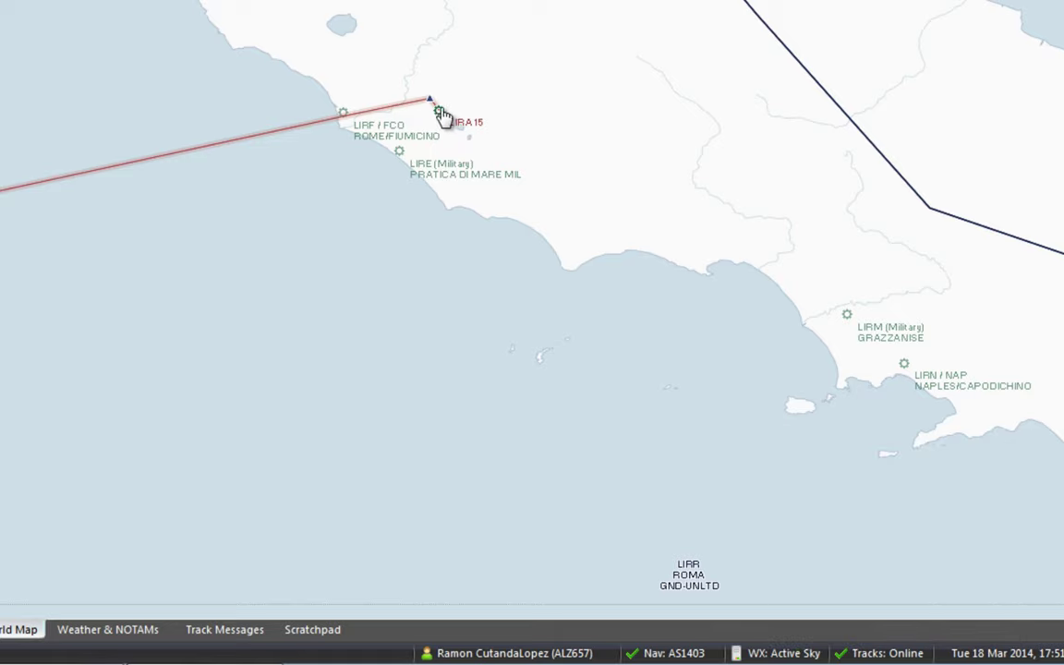
pyautogui.moveTo(434, 112)
# - Change the flight's destination to Rome/Fiumicino (LIRF) from the world map
pyautogui.rightClick(341, 109)
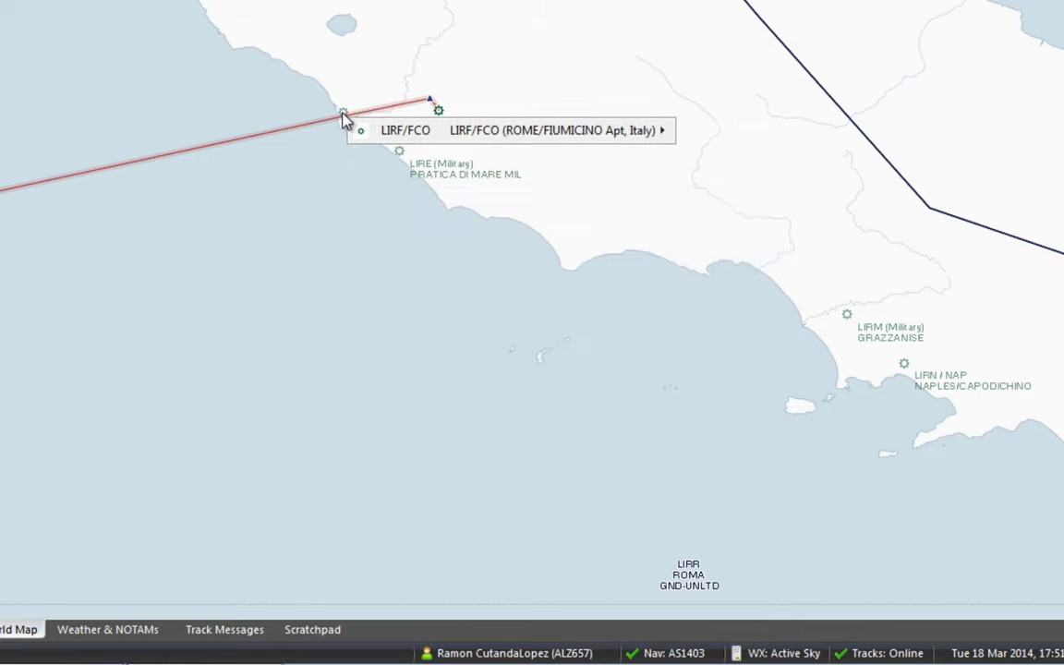
pyautogui.moveTo(380, 135)
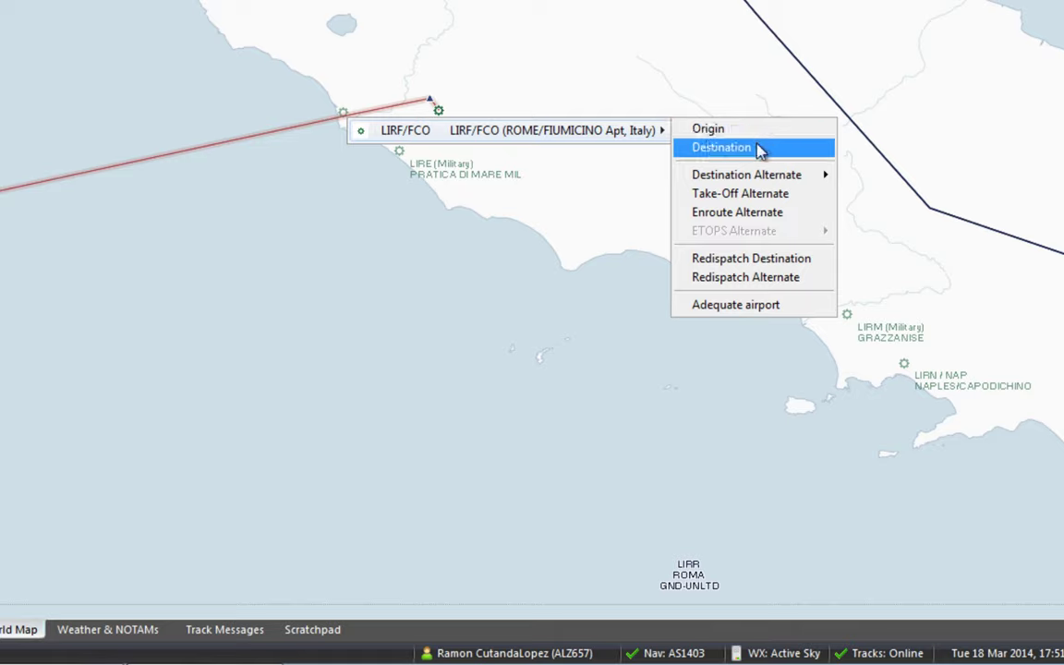
pyautogui.click(756, 149)
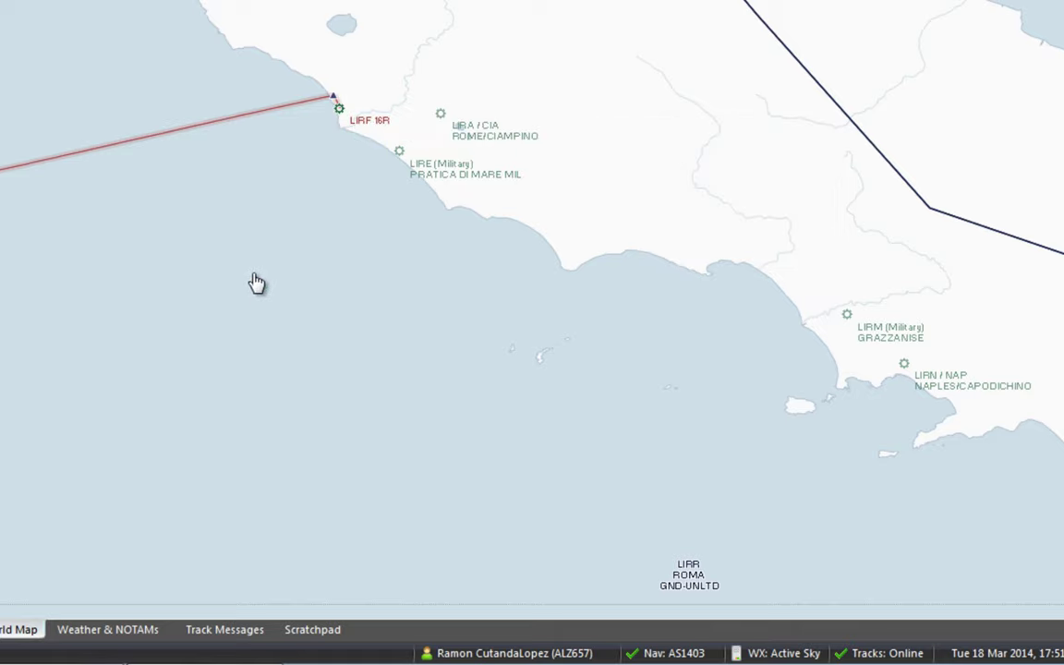
pyautogui.scroll(-3, 237, 190)
pyautogui.scroll(-2, 245, 203)
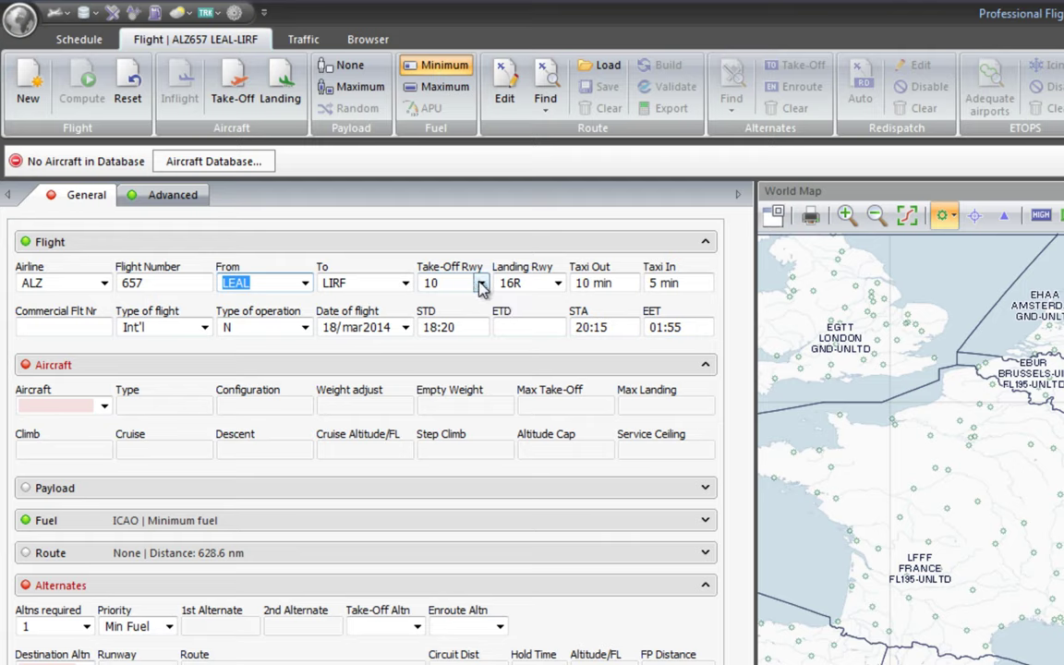
# - Select runway 10 for take-off from LEAL and keep runway 16R for landing at LIRF
pyautogui.click(480, 284)
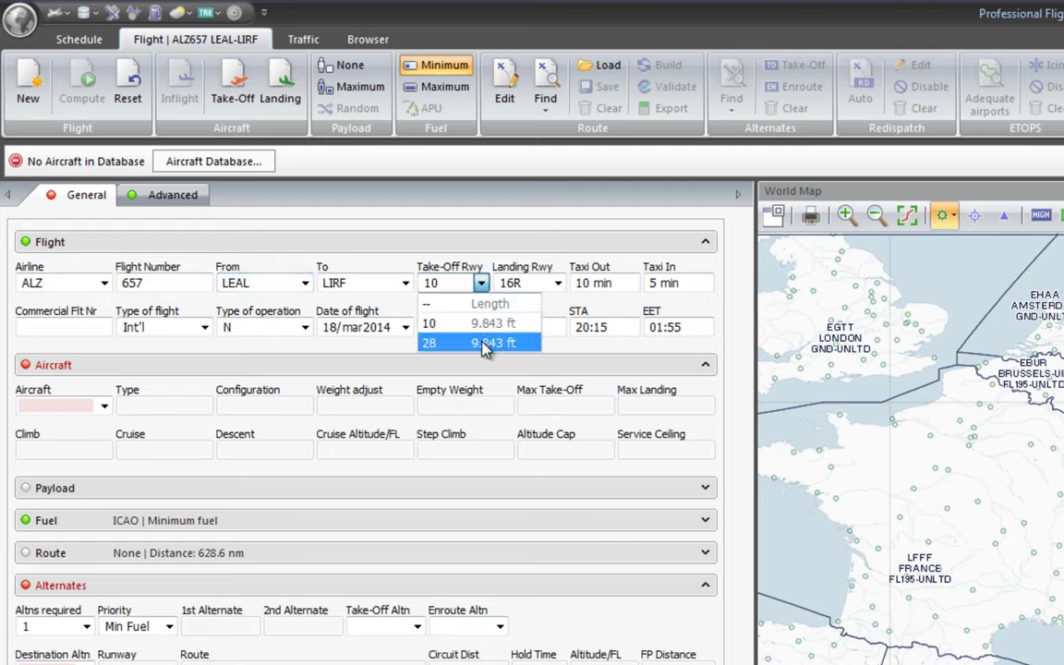
pyautogui.click(490, 323)
pyautogui.click(558, 283)
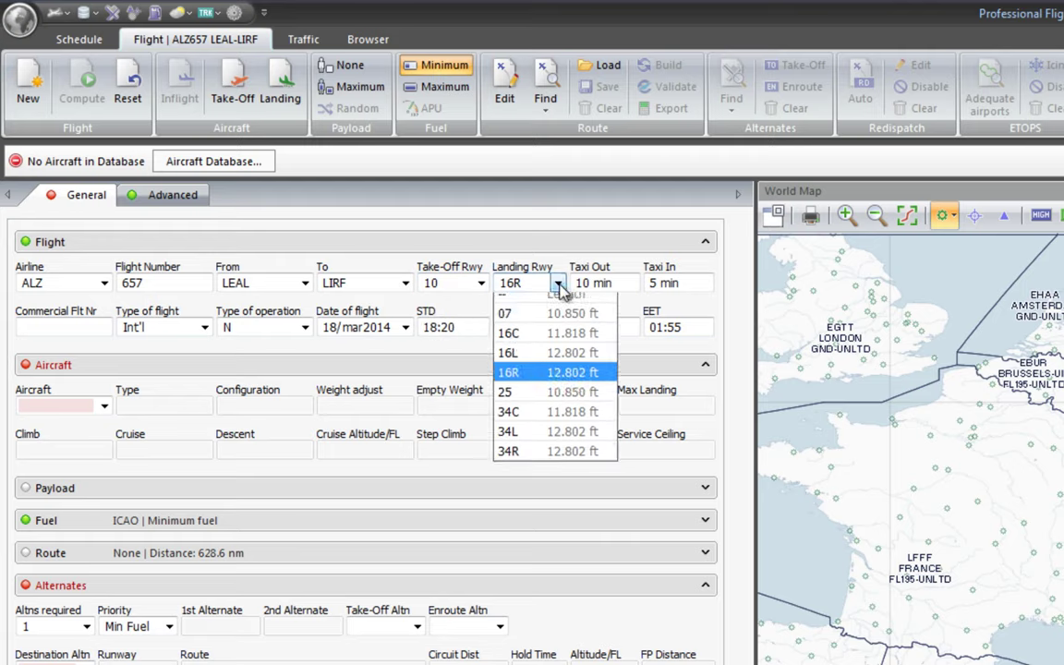
pyautogui.click(557, 283)
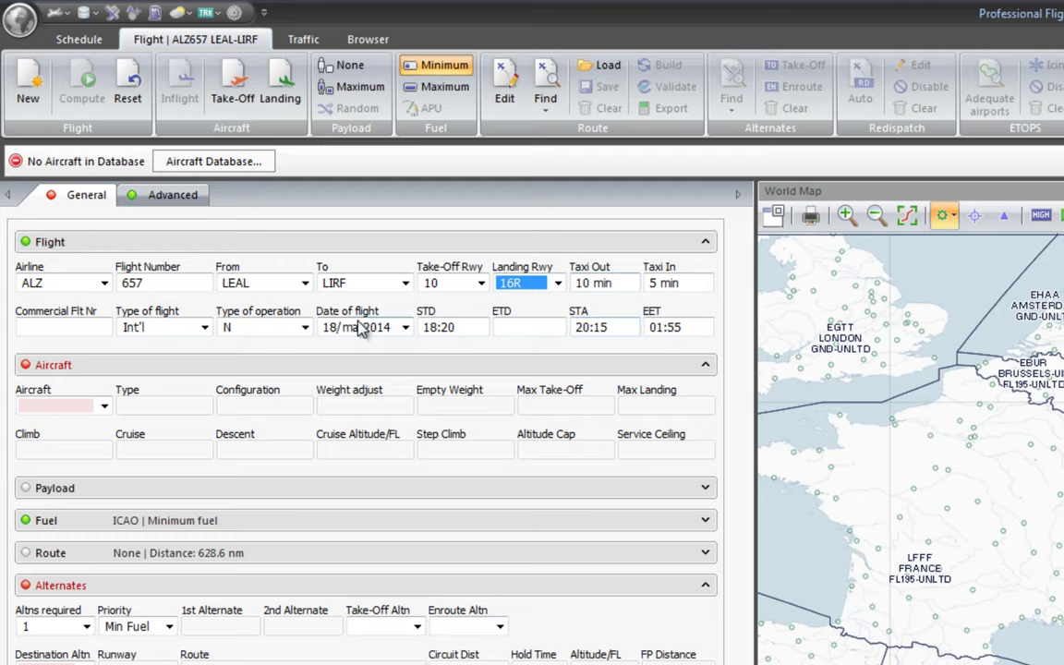
# - Review the commercial flight number, the type of flight options and the estimated enroute time
pyautogui.click(32, 327)
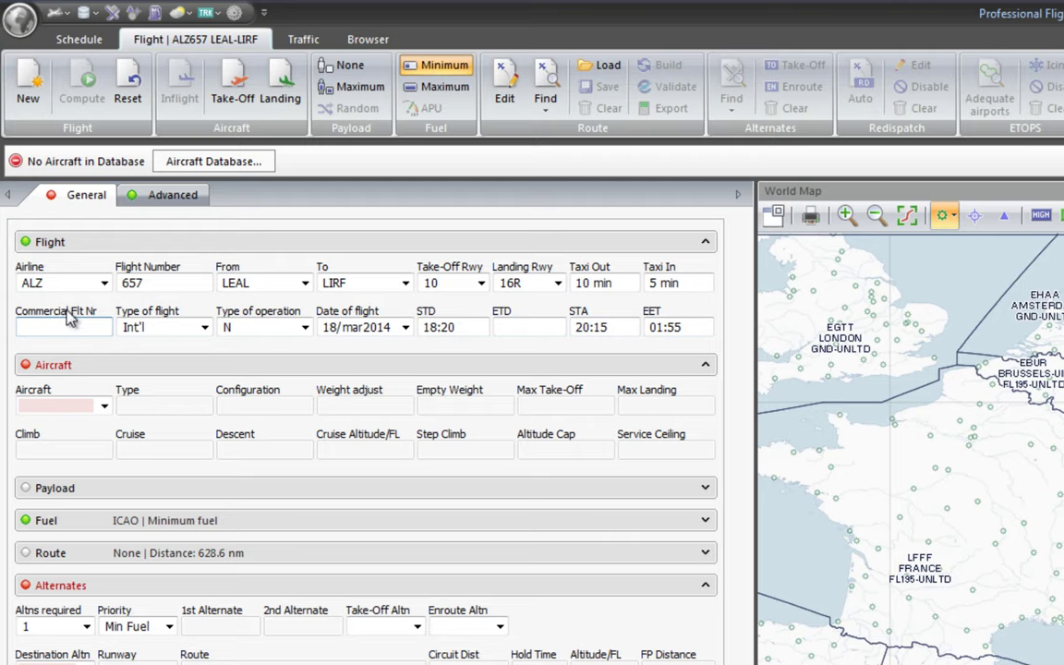
pyautogui.click(205, 327)
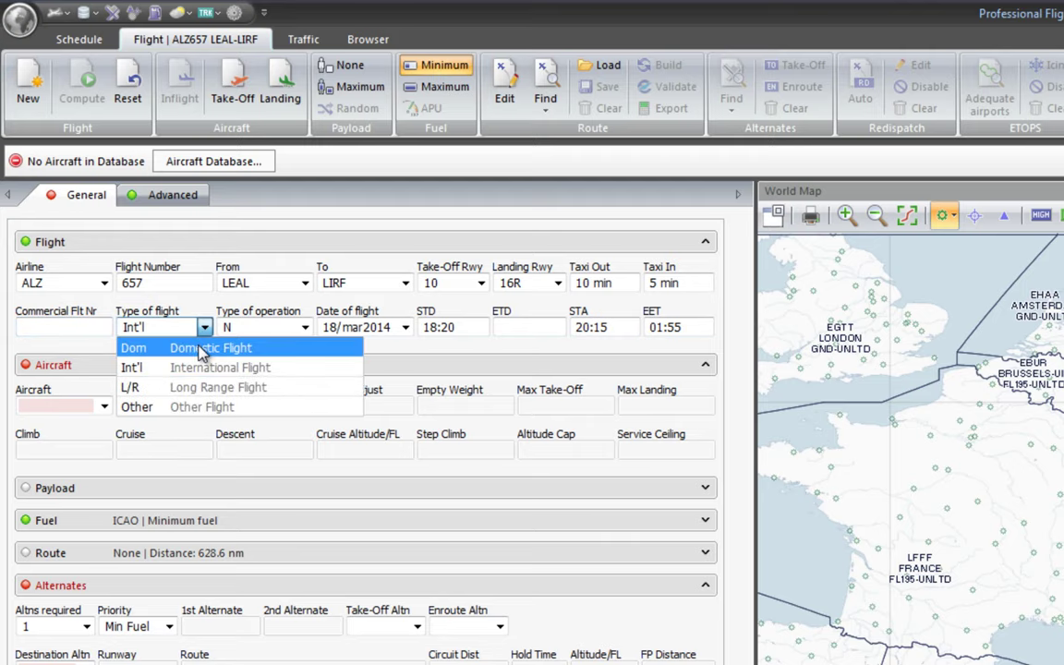
pyautogui.click(204, 327)
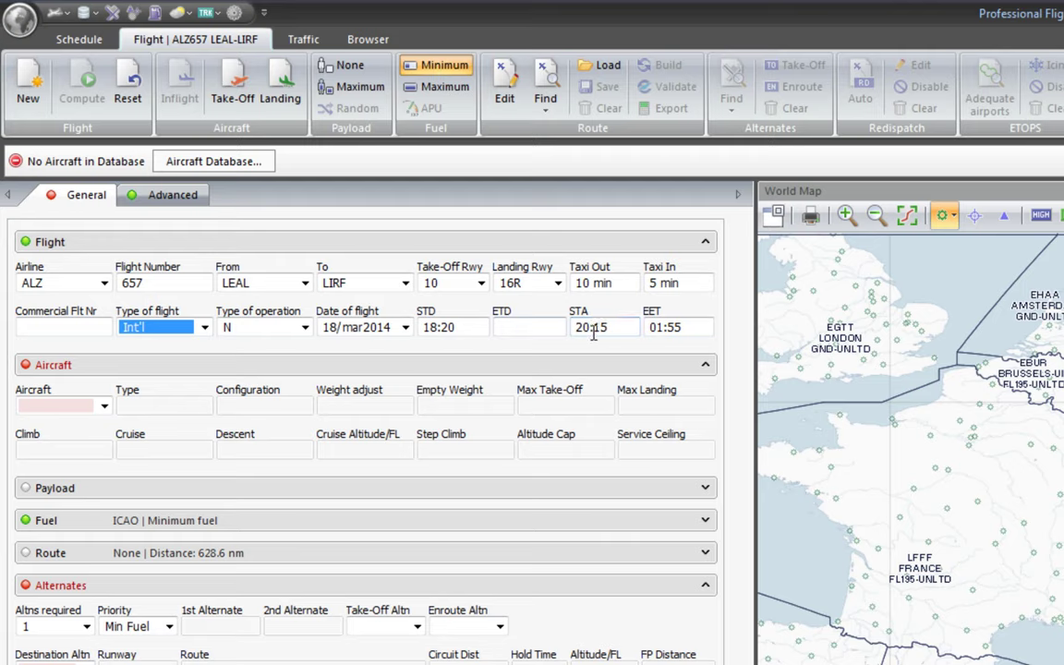
pyautogui.click(695, 327)
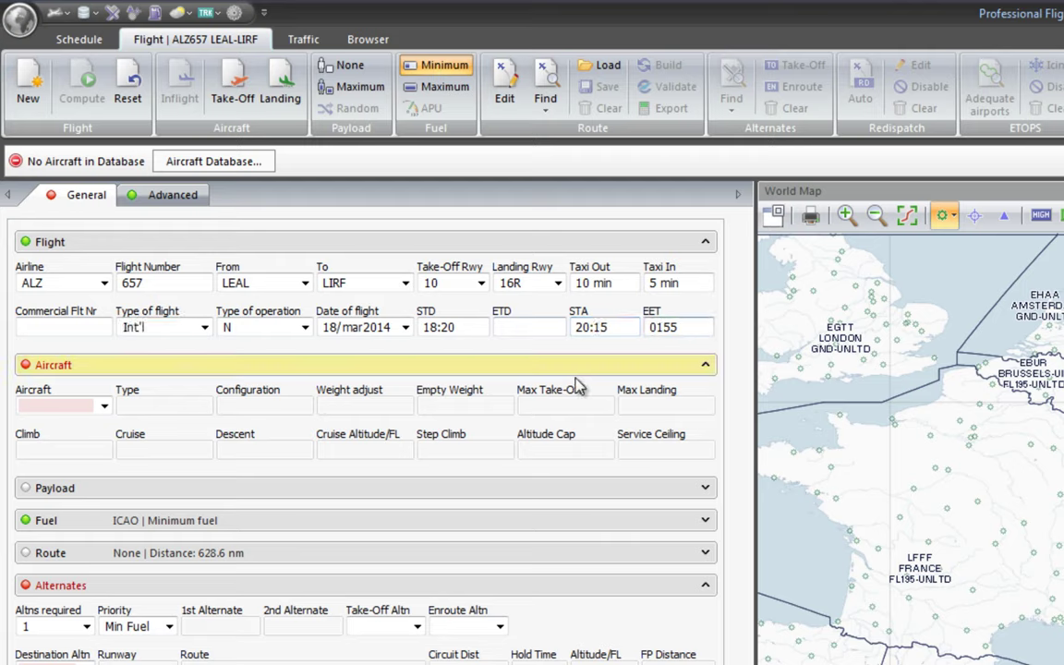
# - Open the aircraft database and start a new aircraft from a template
pyautogui.click(102, 407)
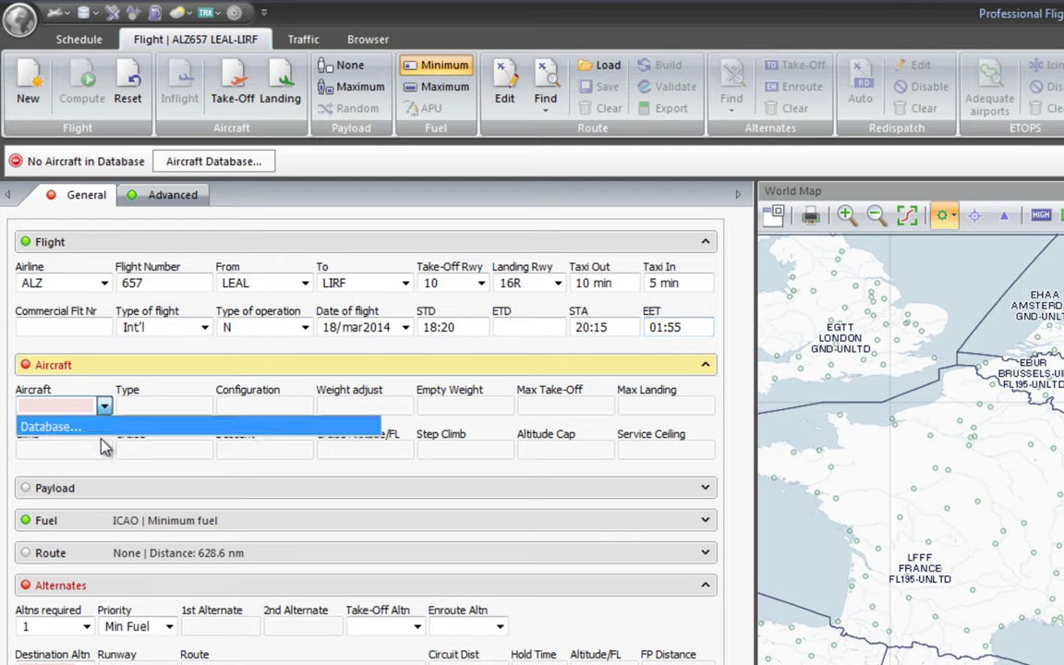
pyautogui.click(95, 392)
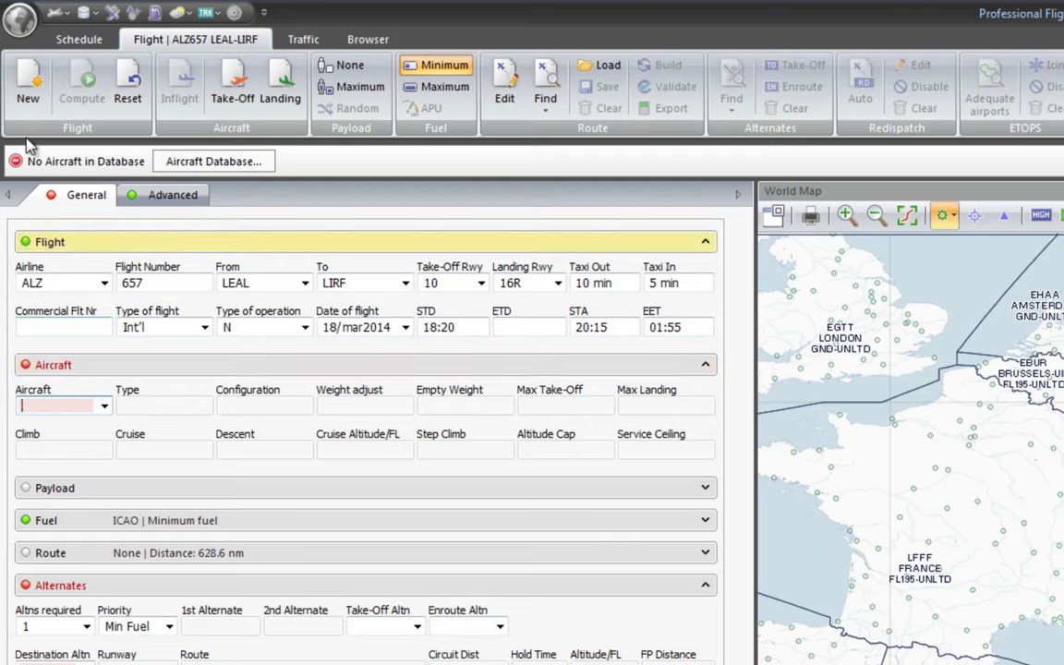
pyautogui.click(58, 13)
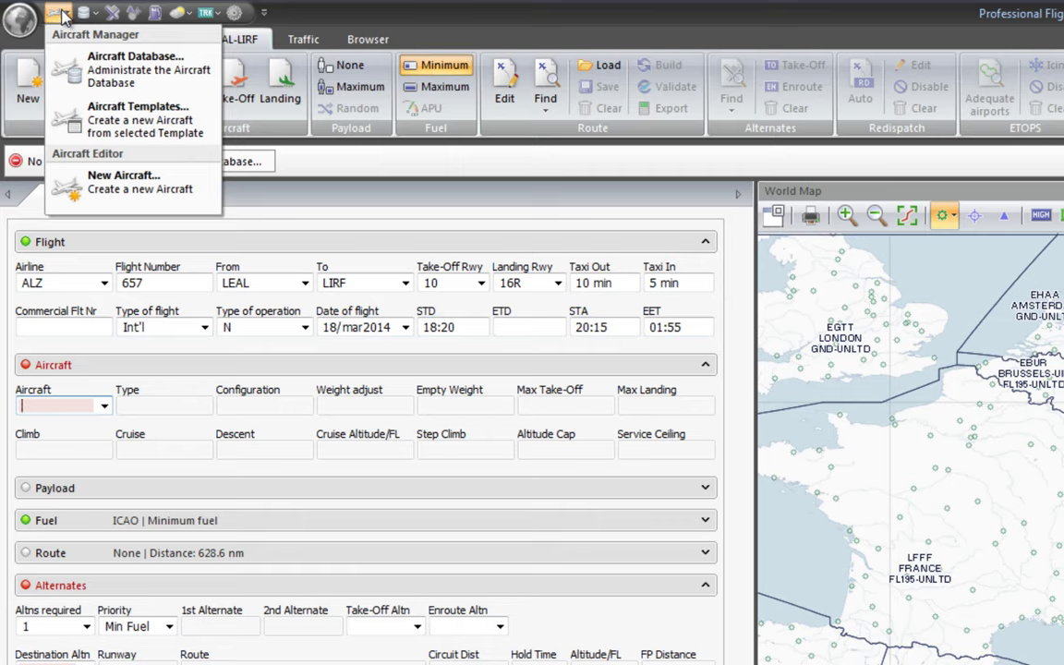
pyautogui.click(20, 19)
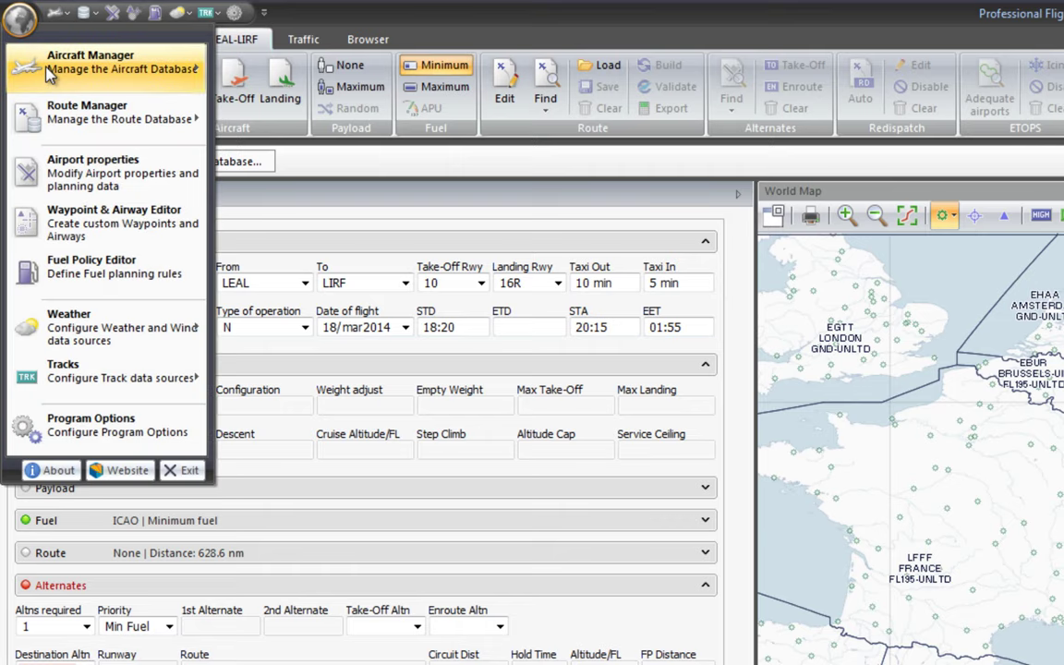
pyautogui.moveTo(48, 74)
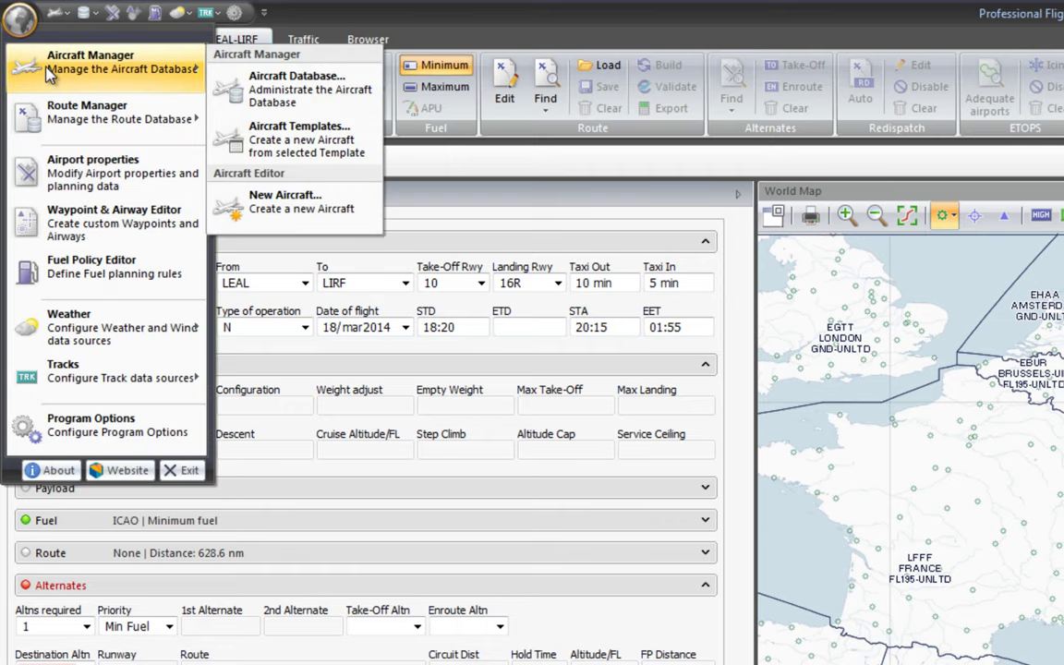
pyautogui.click(309, 85)
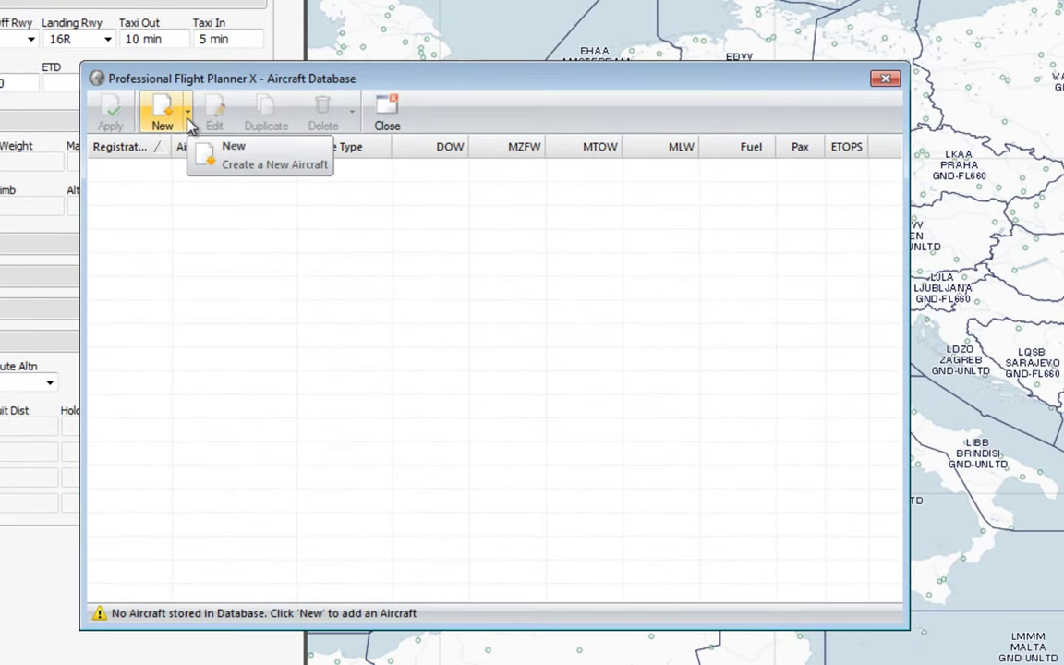
pyautogui.click(190, 115)
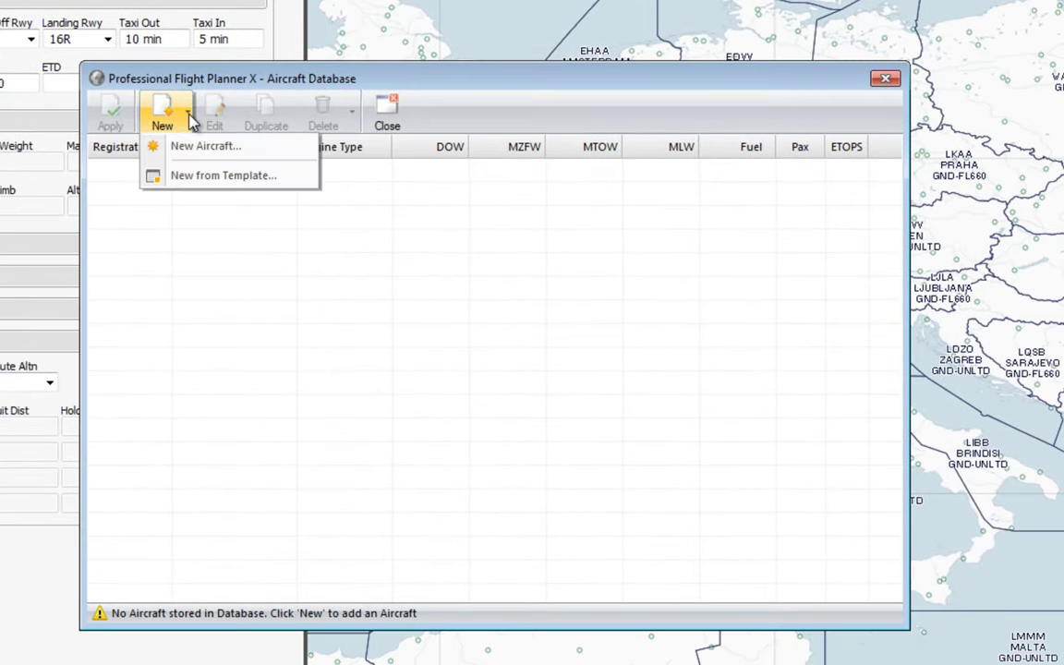
pyautogui.click(223, 180)
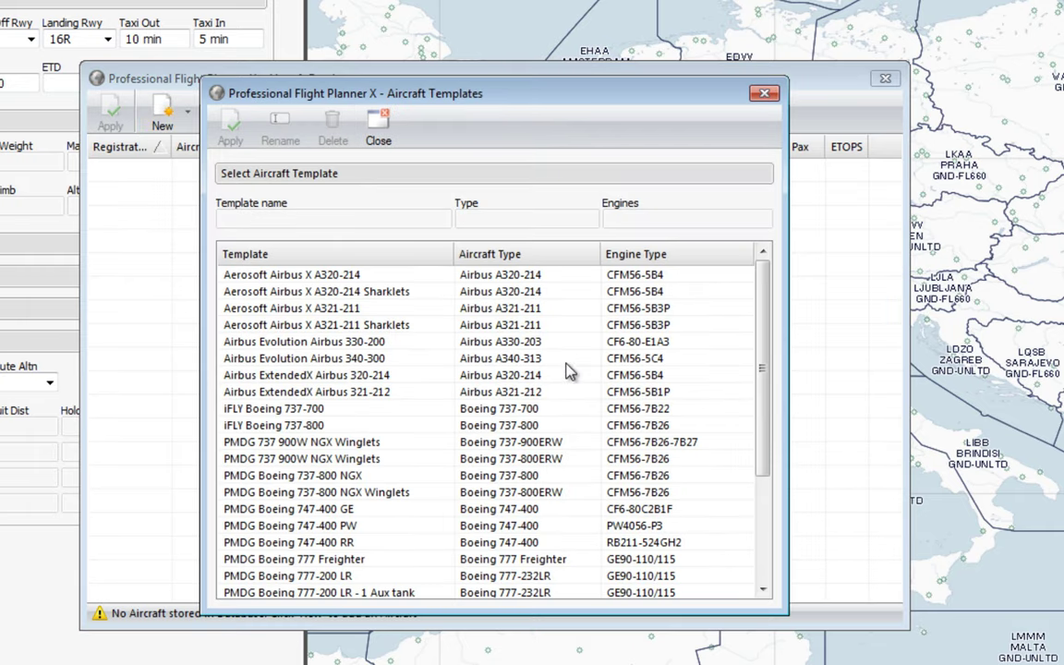
# - Examine the available Airbus, Boeing and other aircraft templates with their aircraft and engine types
pyautogui.click(268, 275)
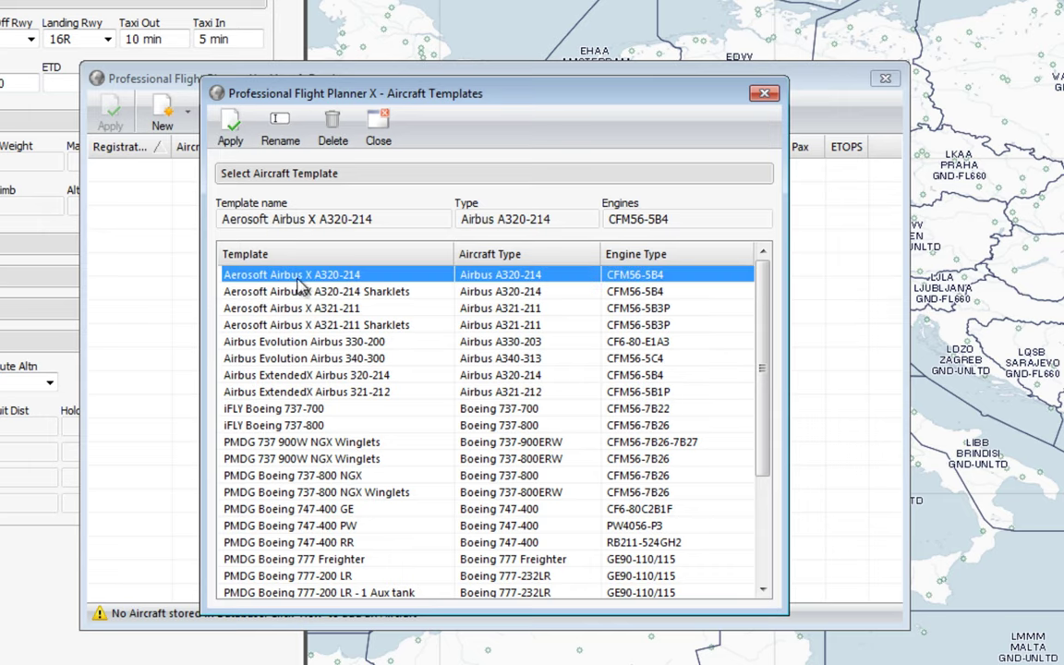
pyautogui.click(370, 344)
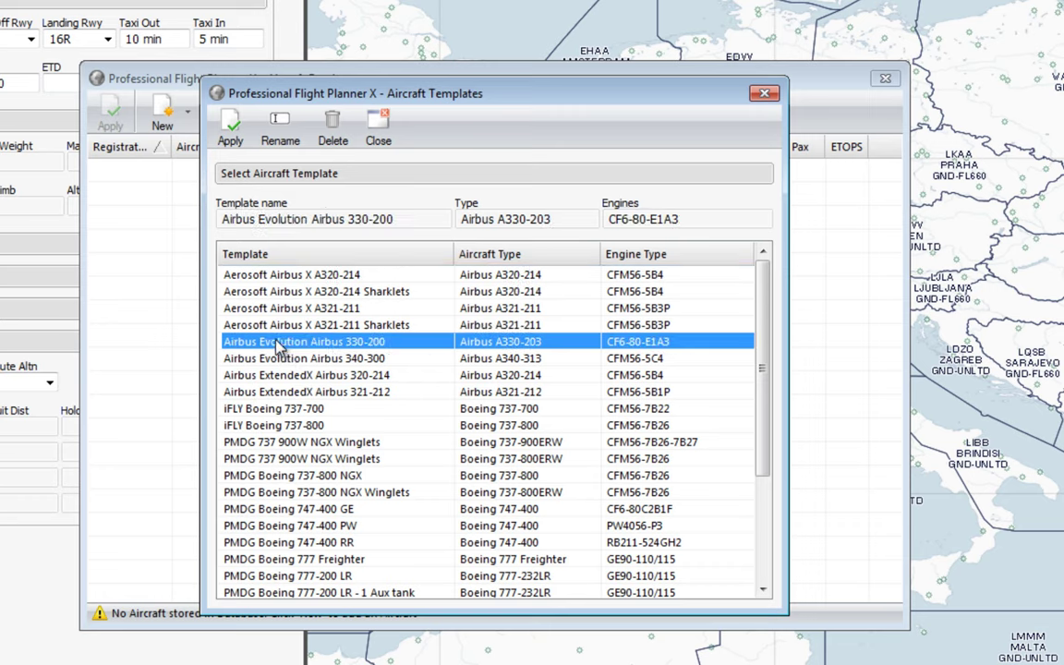
pyautogui.scroll(-2, 370, 344)
pyautogui.click(269, 341)
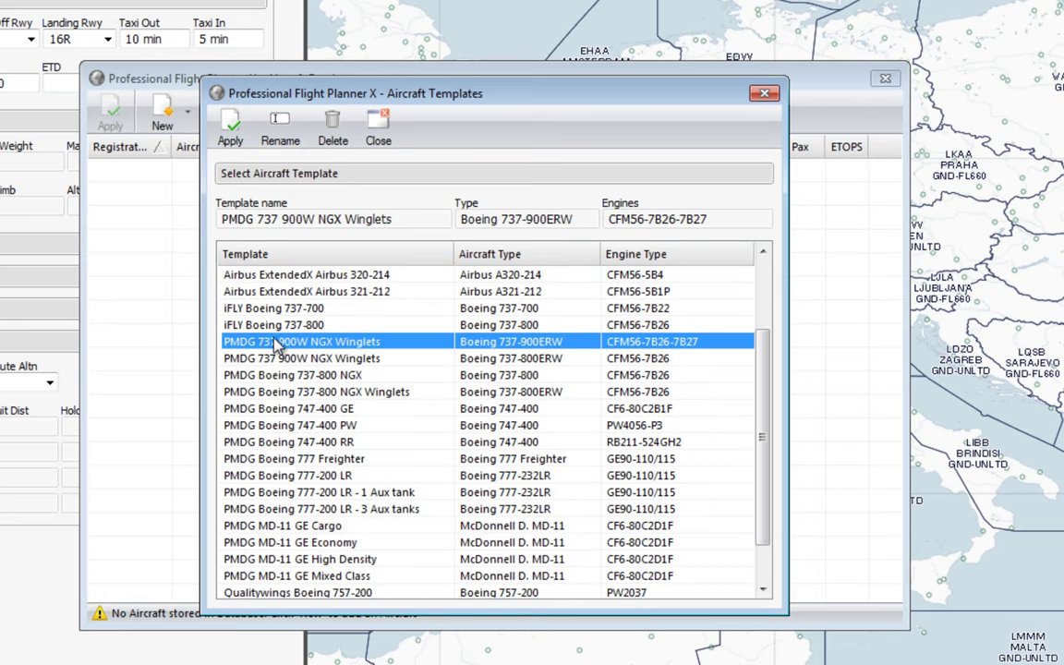
pyautogui.scroll(-1, 409, 513)
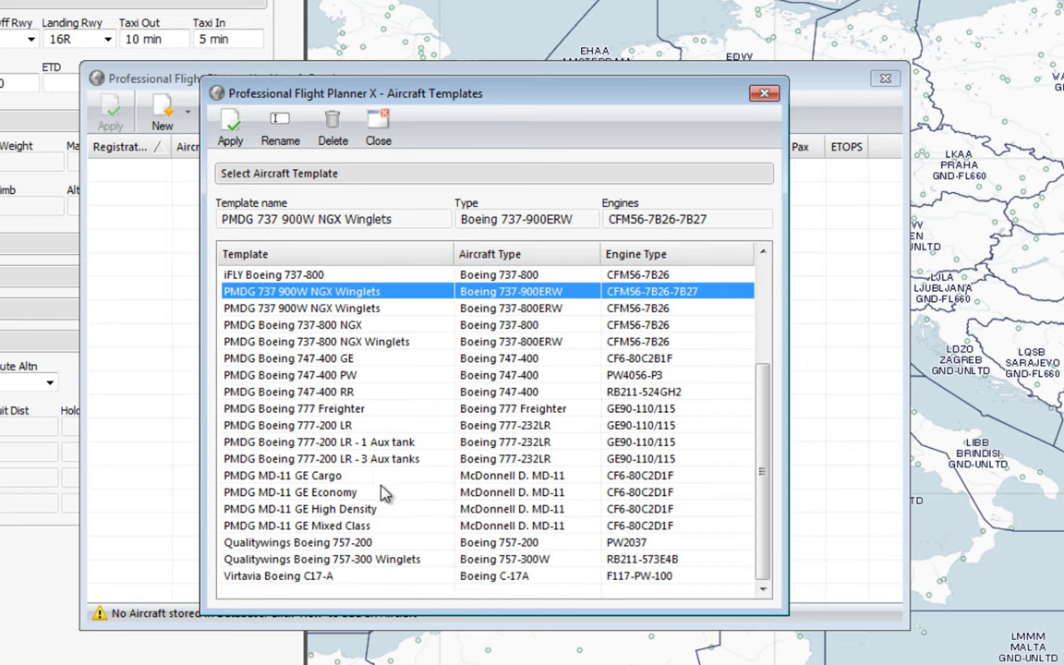
pyautogui.scroll(3, 388, 462)
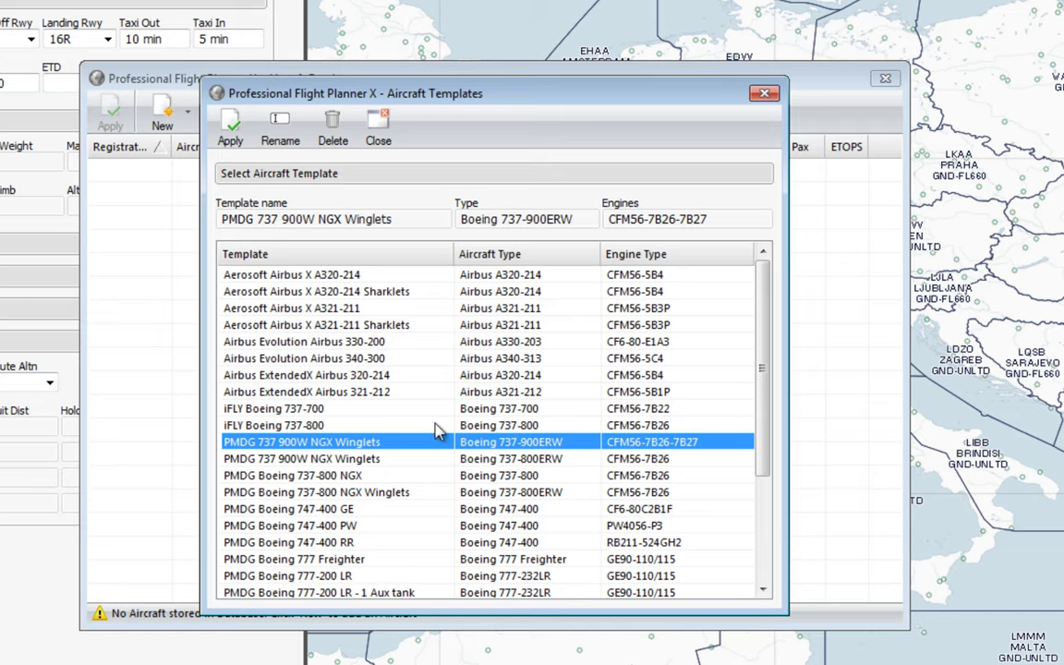
pyautogui.scroll(-2, 438, 431)
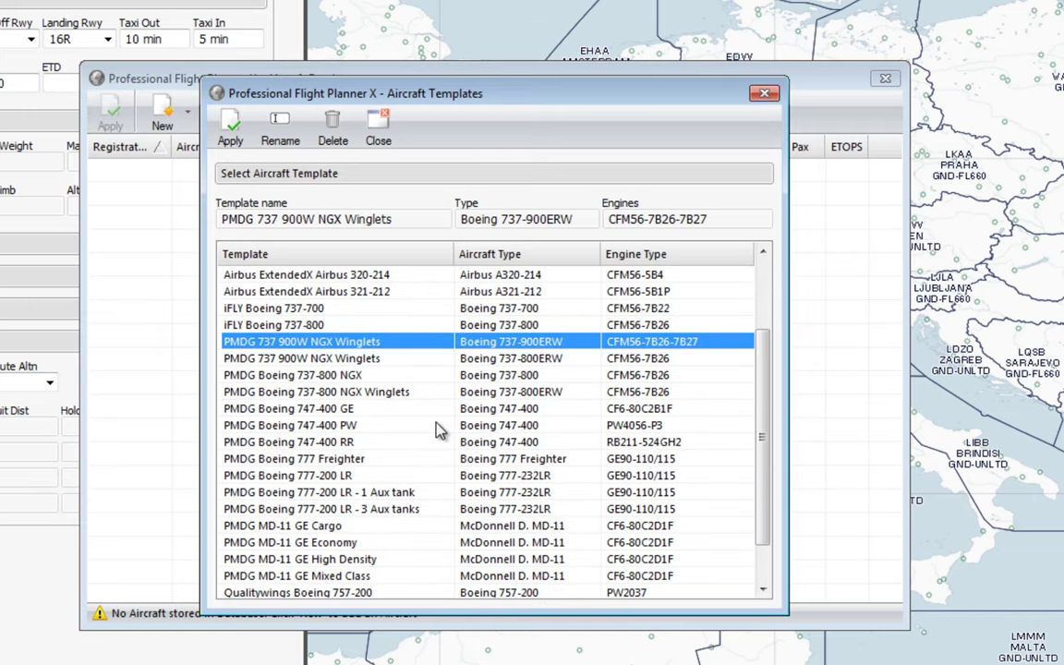
pyautogui.click(267, 410)
pyautogui.scroll(-1, 264, 412)
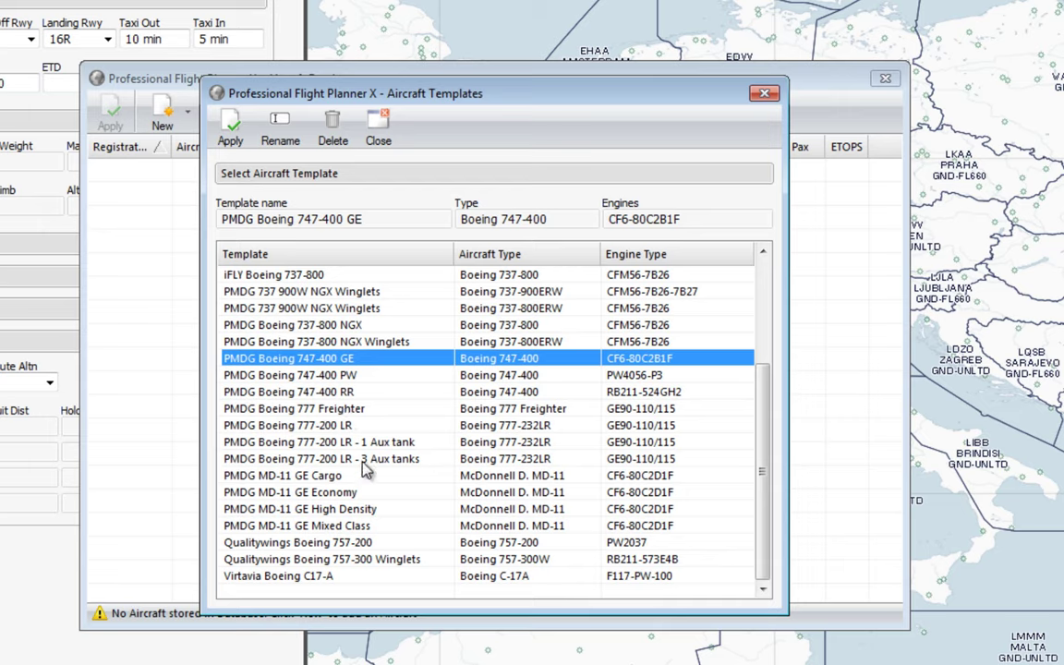
# - Apply the PMDG MD-11 GE Cargo template and enter MD11 as the new aircraft's registration
pyautogui.click(262, 475)
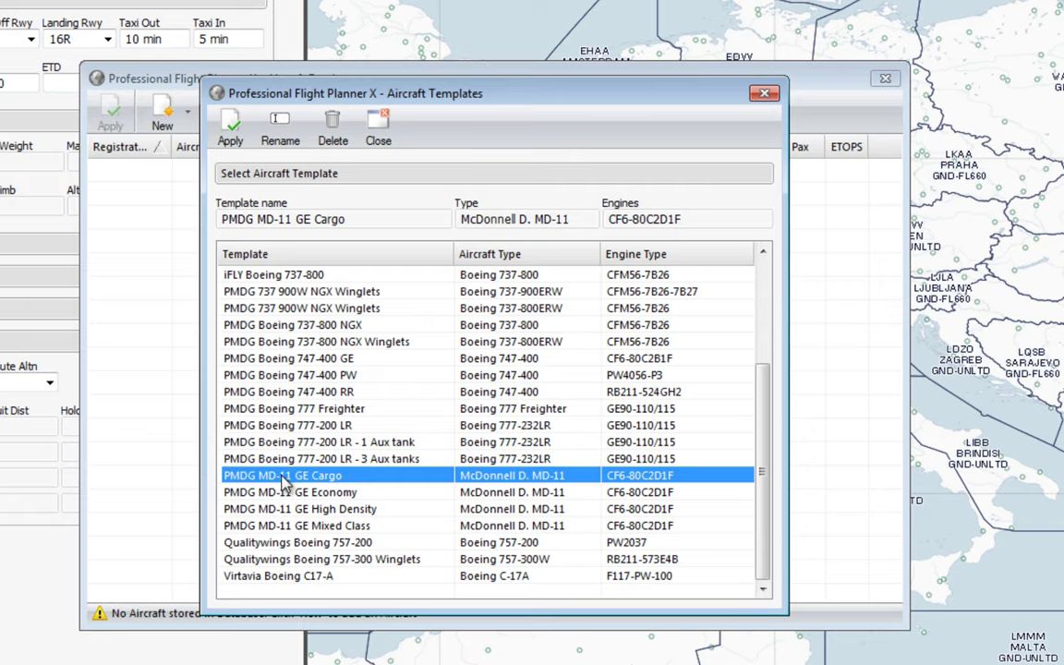
pyautogui.click(228, 134)
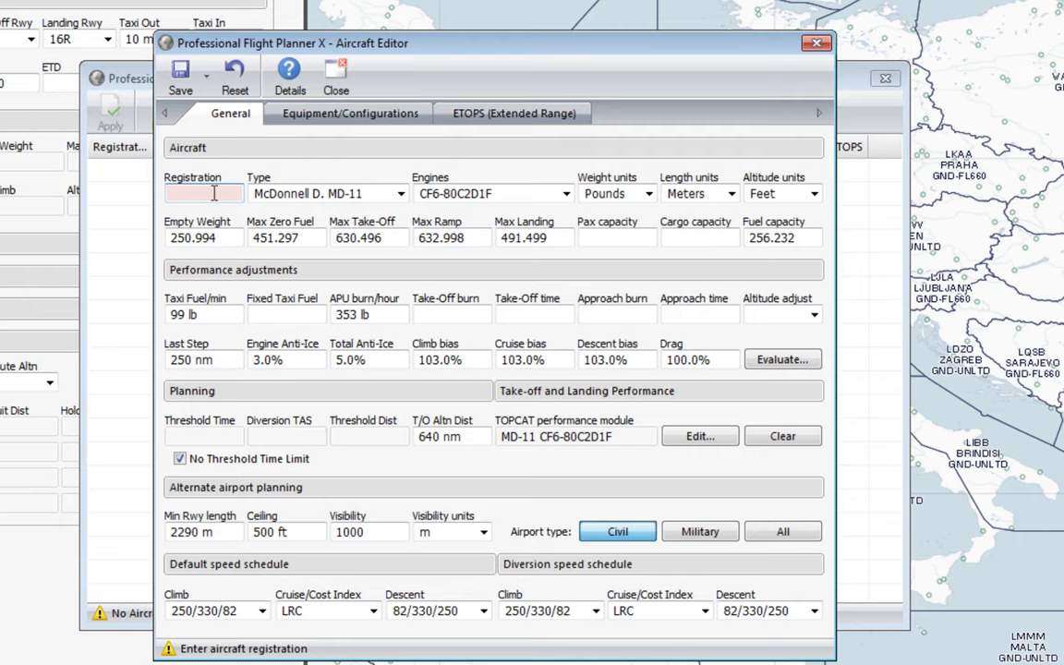
pyautogui.write('MD11')
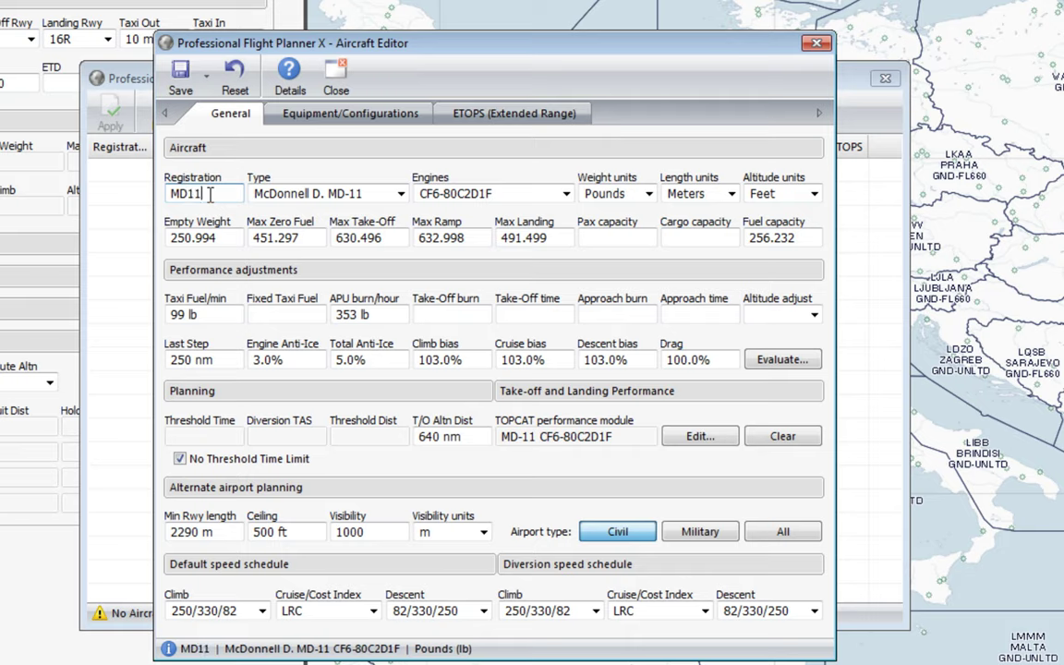
# - Review the selectable aircraft types and engines, keeping McDonnell D. MD-11 with the CF6-80C2D1F engines
pyautogui.click(382, 198)
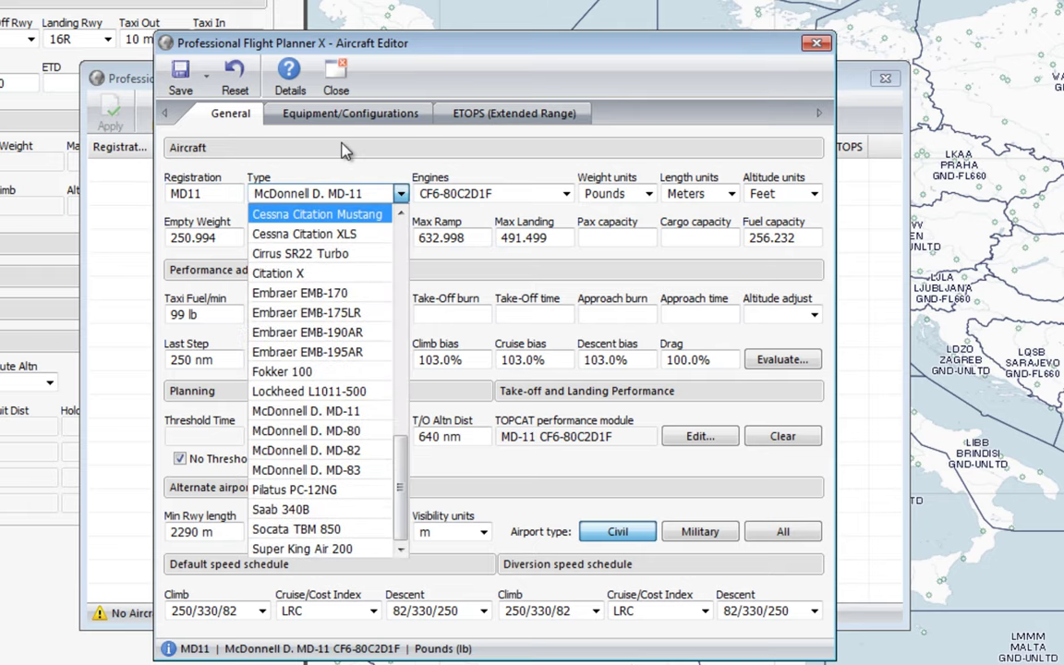
pyautogui.click(351, 171)
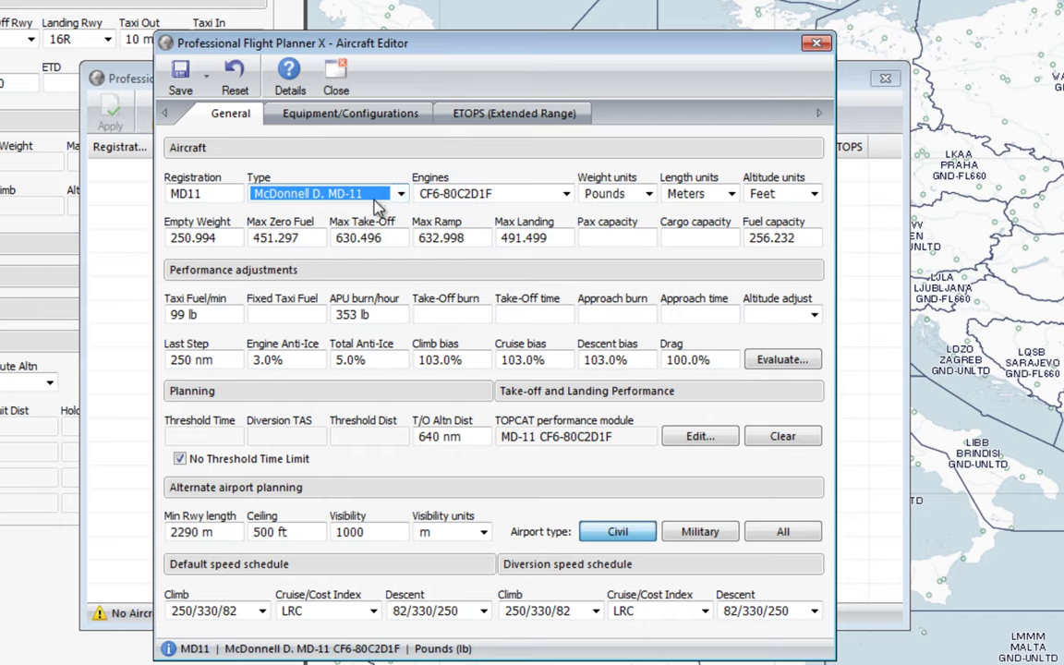
pyautogui.click(357, 190)
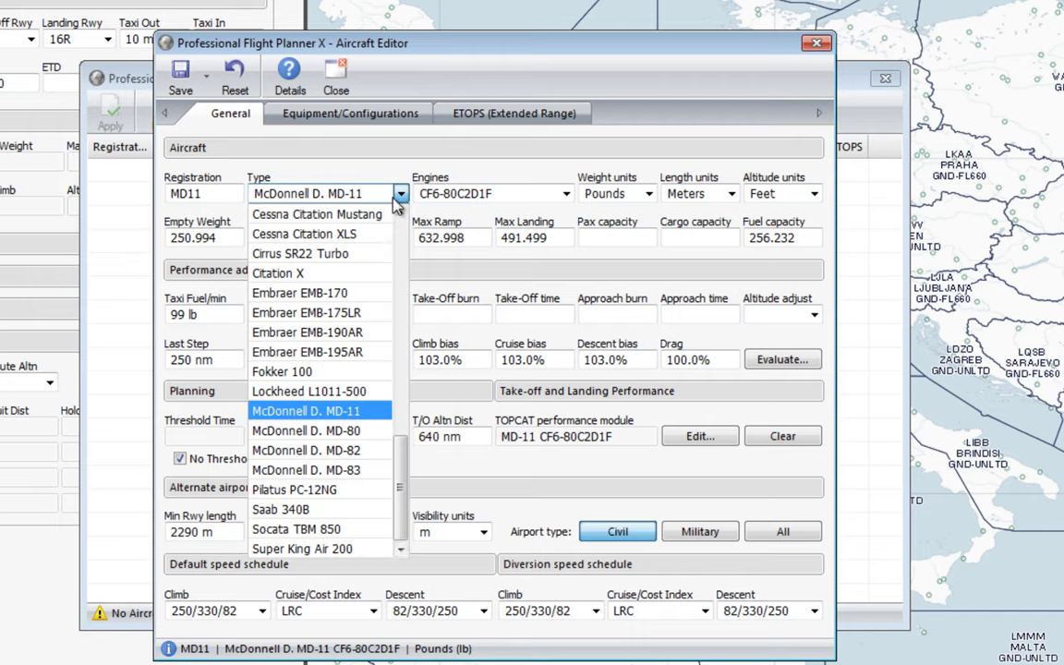
pyautogui.moveTo(404, 488); pyautogui.dragTo(388, 275)
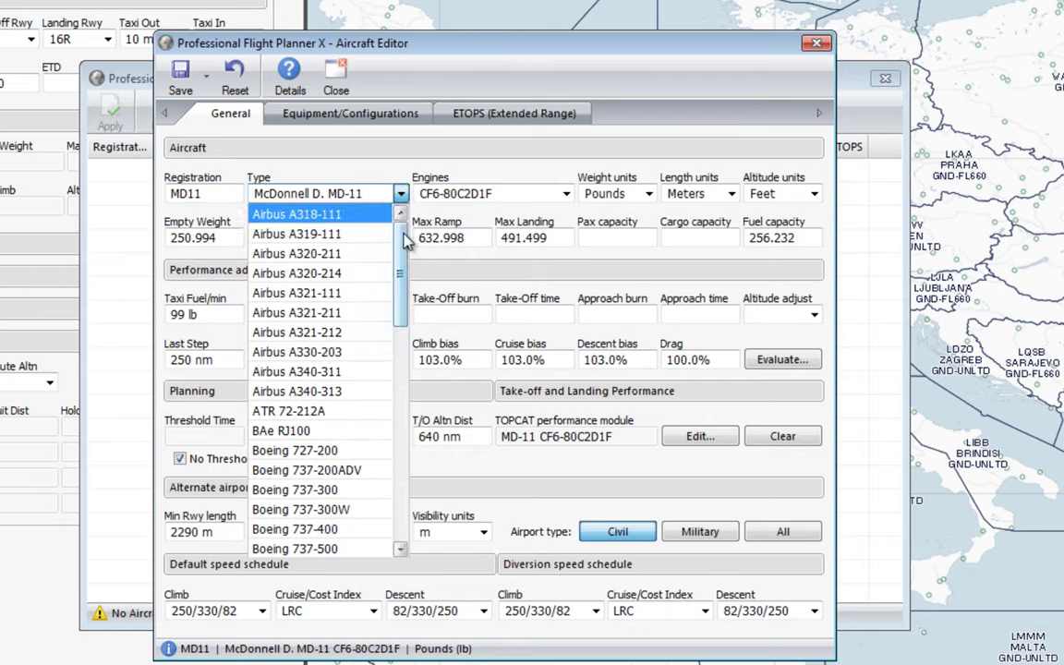
pyautogui.moveTo(404, 239); pyautogui.dragTo(409, 277)
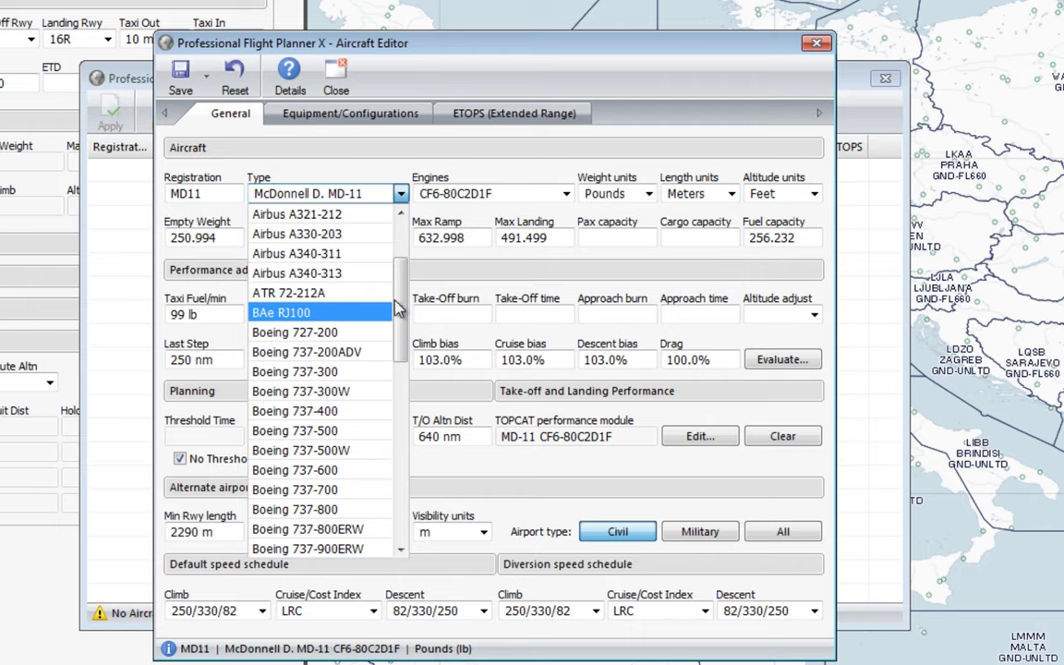
pyautogui.scroll(-2, 312, 238)
pyautogui.moveTo(400, 296); pyautogui.dragTo(400, 401)
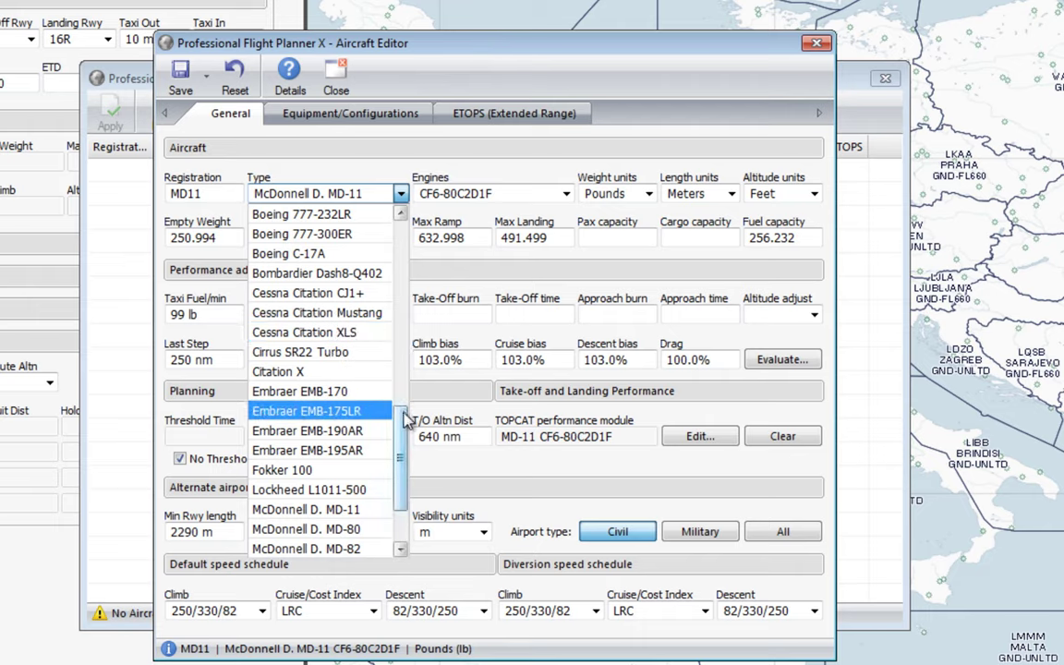
pyautogui.scroll(-2, 361, 494)
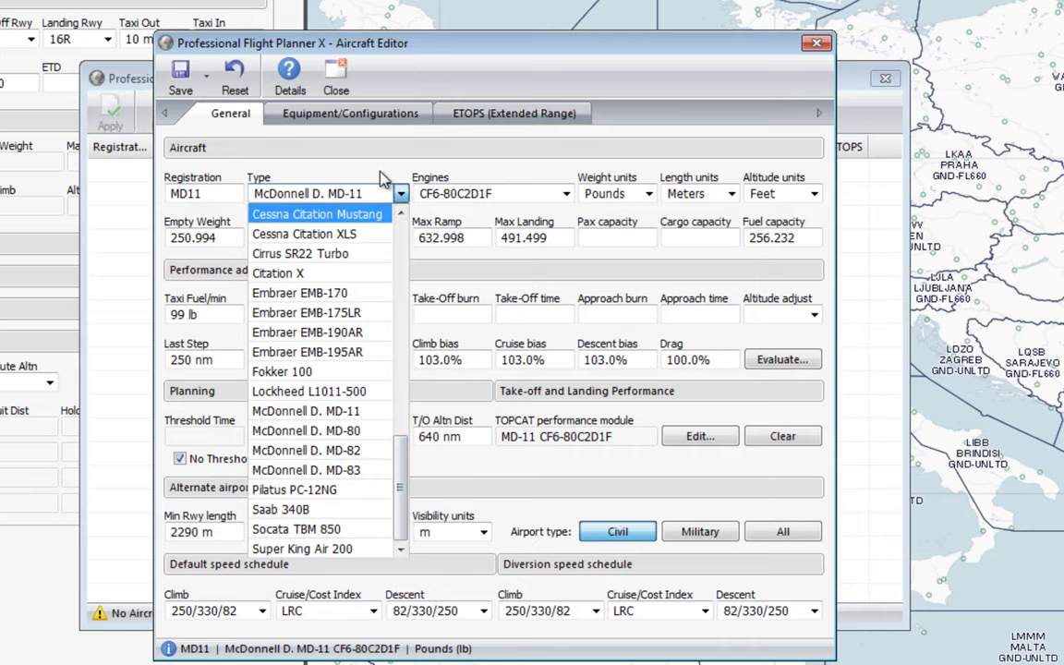
pyautogui.click(339, 151)
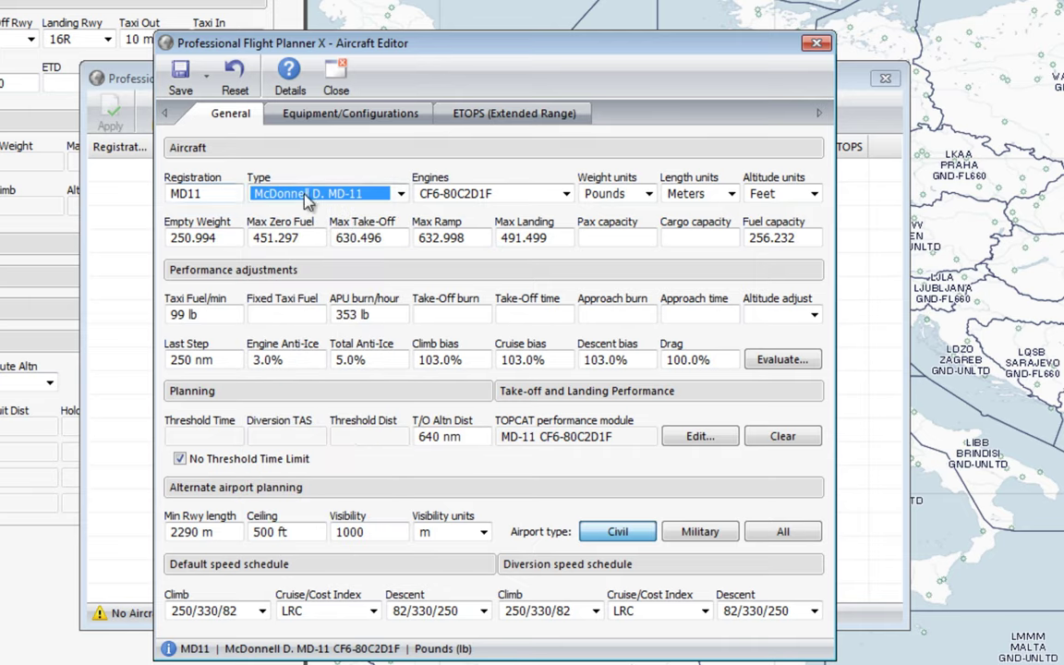
pyautogui.click(487, 194)
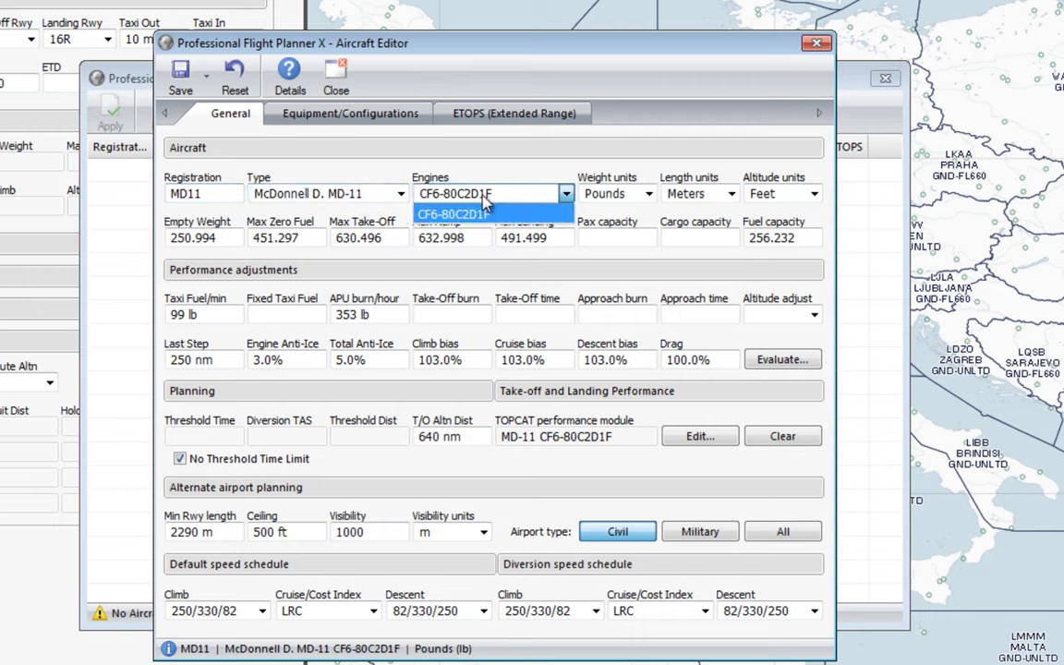
pyautogui.click(484, 207)
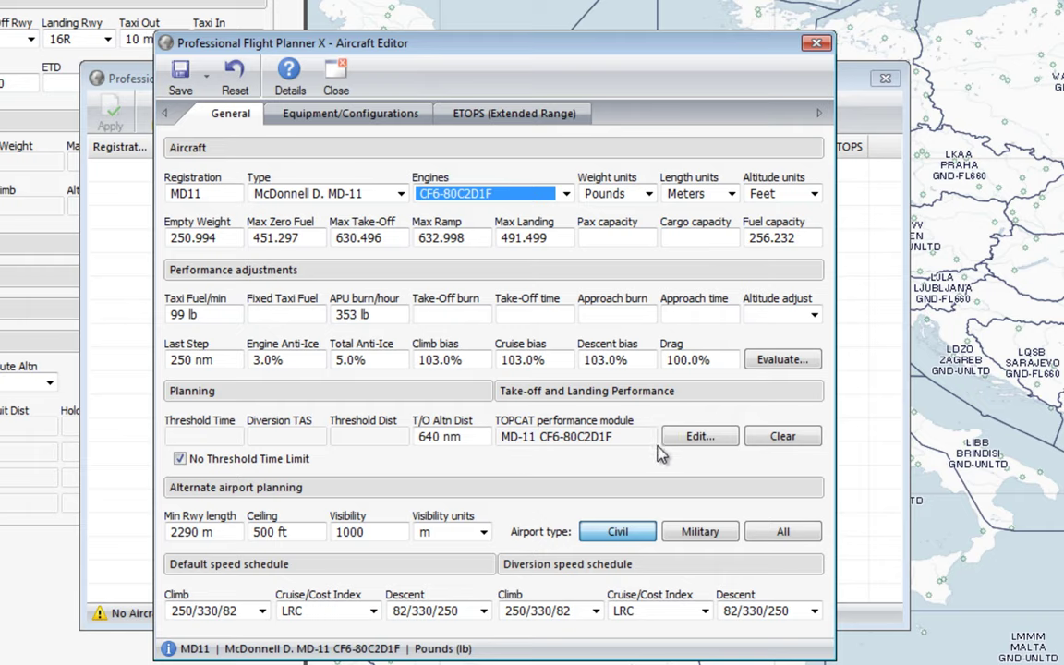
# - Review the available TOPCAT performance modules, keeping McDonnell Douglas MD-11 with the CF6-80C2D1F engine
pyautogui.click(699, 438)
pyautogui.moveTo(691, 441); pyautogui.dragTo(704, 318)
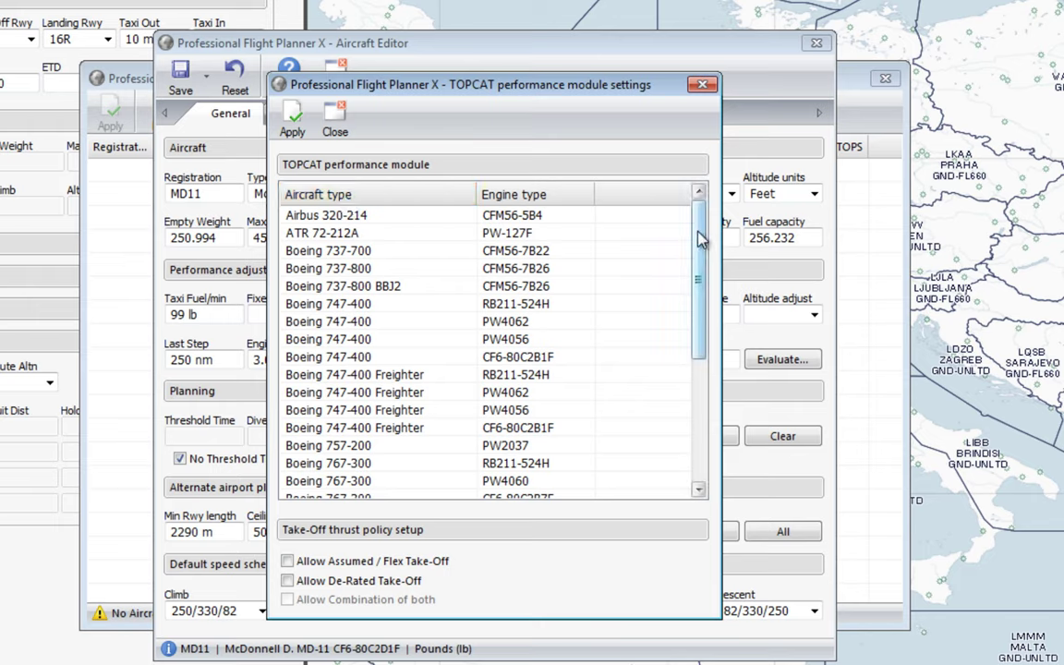
pyautogui.moveTo(700, 239); pyautogui.dragTo(699, 349)
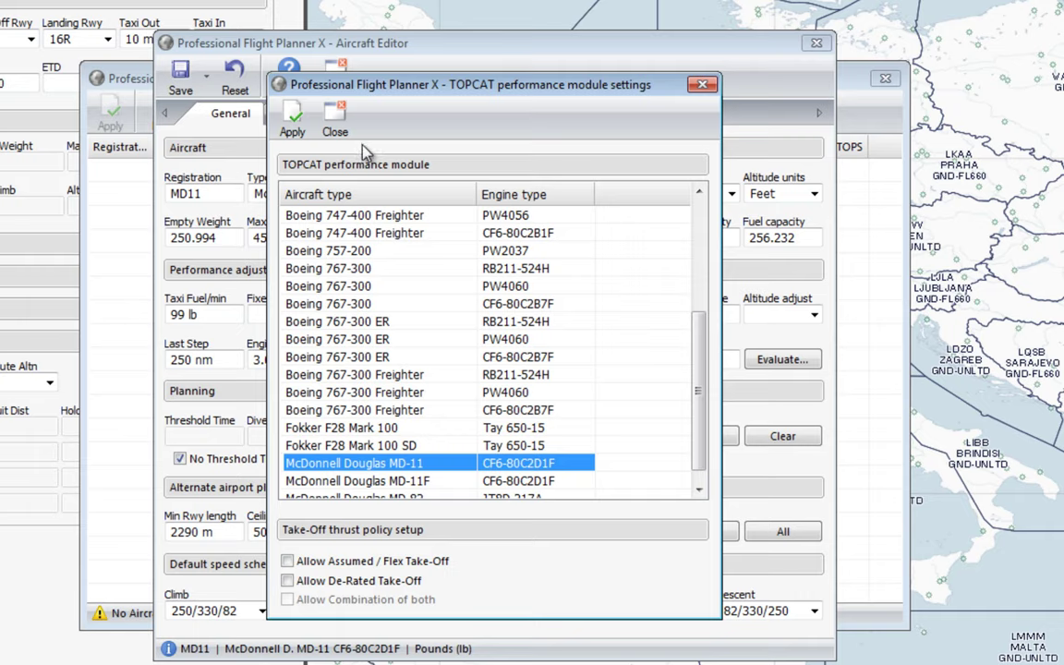
pyautogui.click(336, 124)
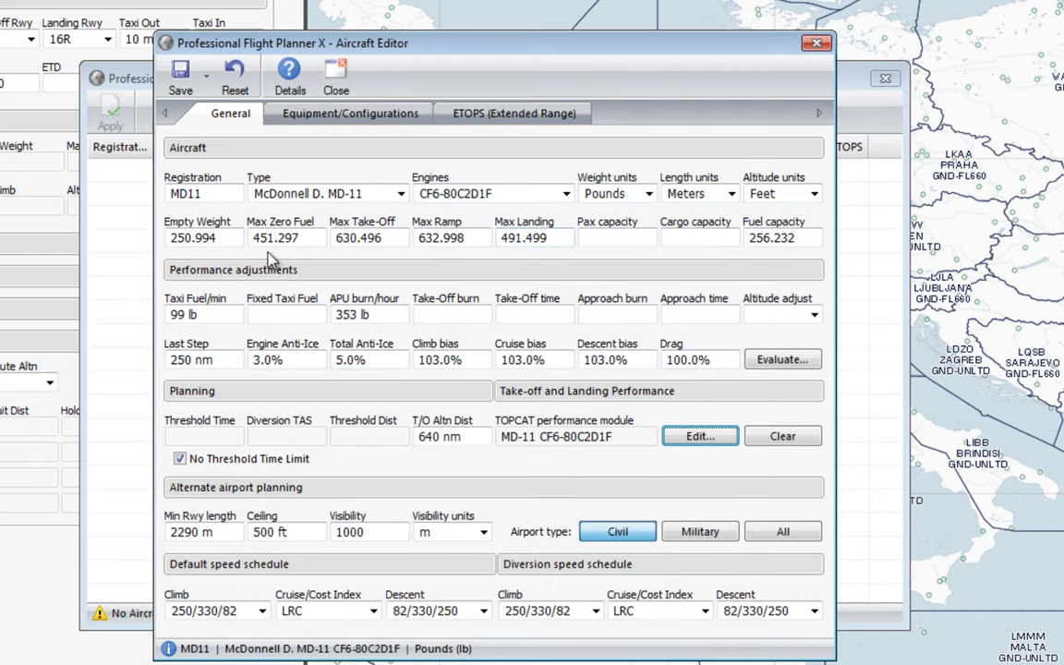
# - Examine the MD11's equipment settings, including the equipment capabilities and the PBN and NAV codes
pyautogui.click(360, 124)
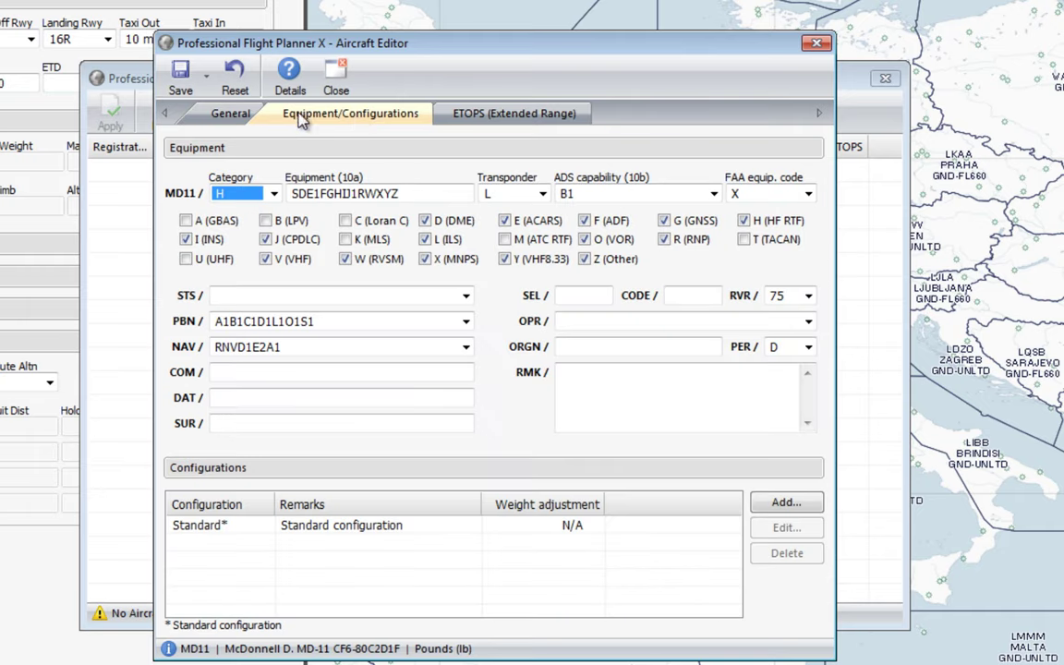
pyautogui.click(515, 263)
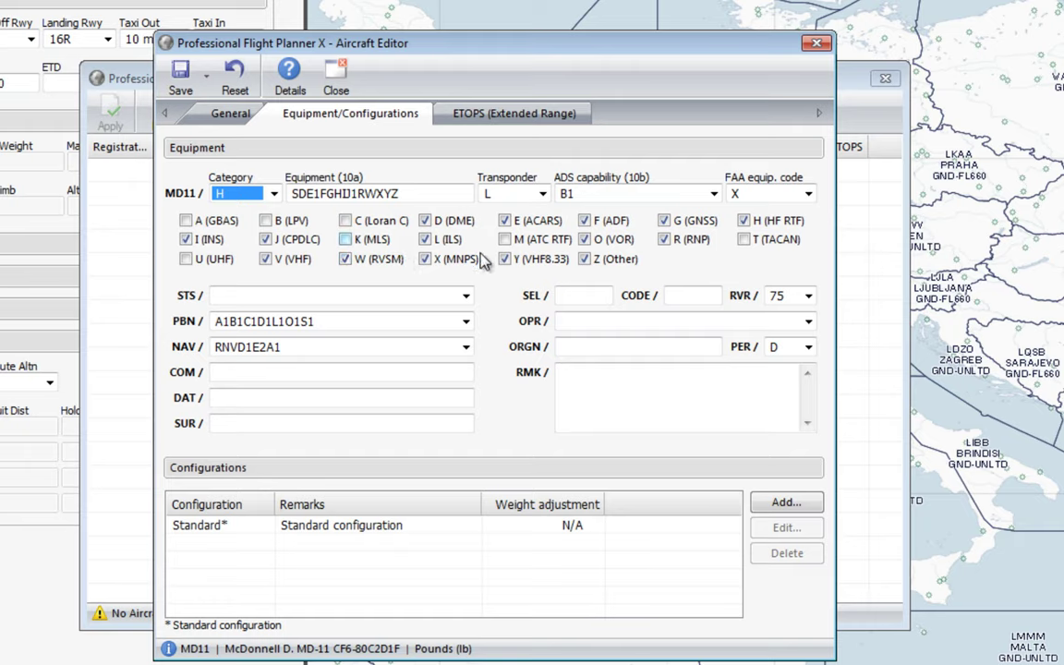
pyautogui.click(505, 221)
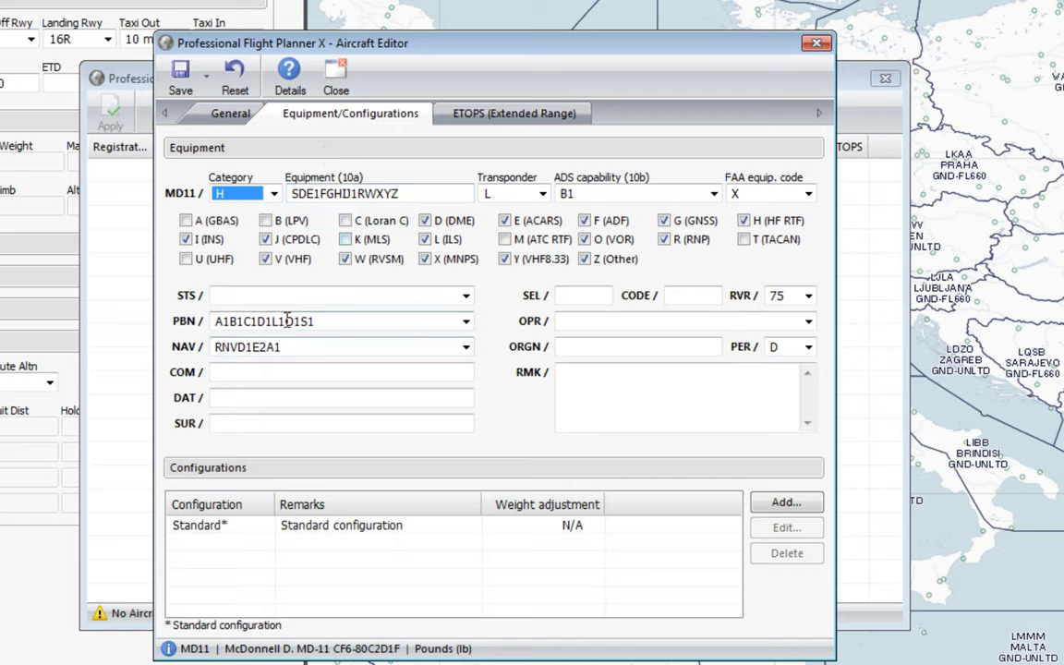
pyautogui.click(334, 320)
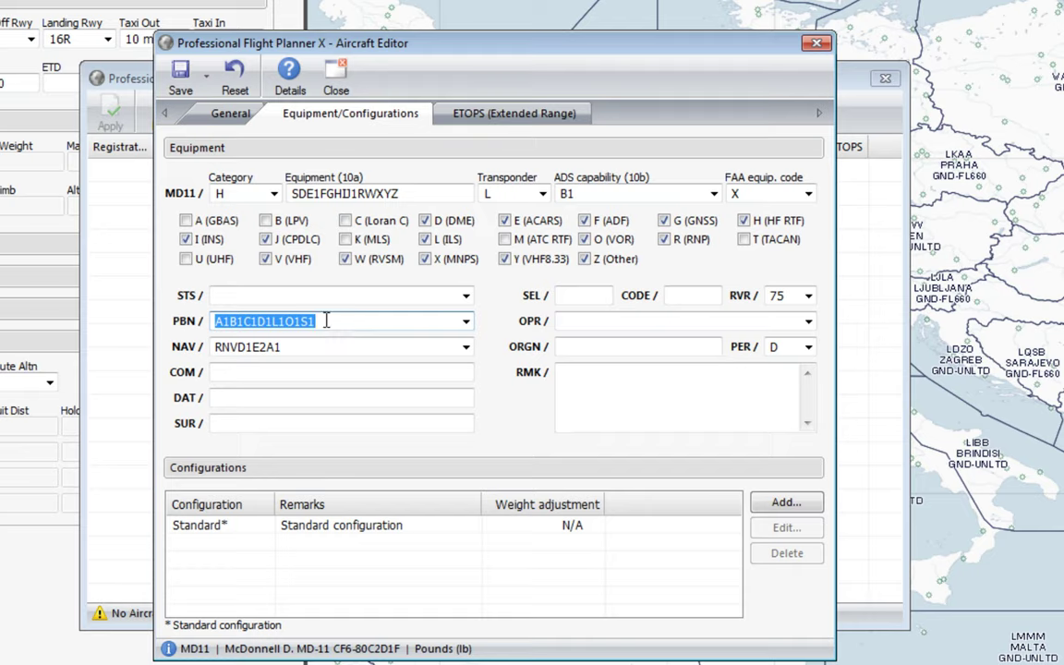
pyautogui.click(247, 322)
pyautogui.doubleClick(247, 322)
pyautogui.doubleClick(277, 348)
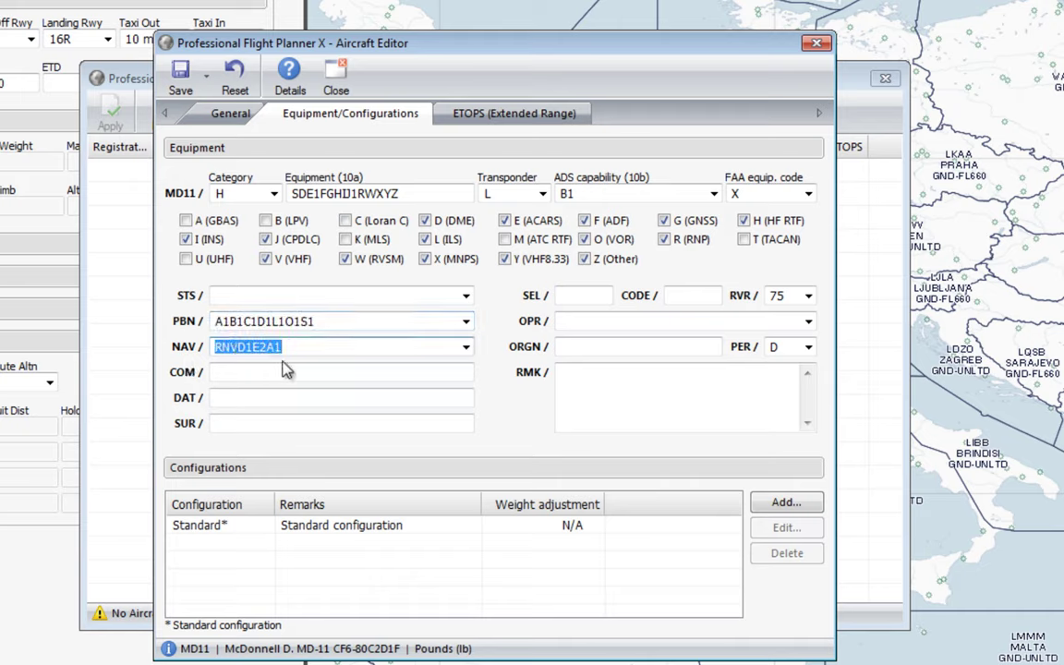
# - Review the MD11's ETOPS scenarios and close the aircraft editor without saving the changes
pyautogui.click(510, 120)
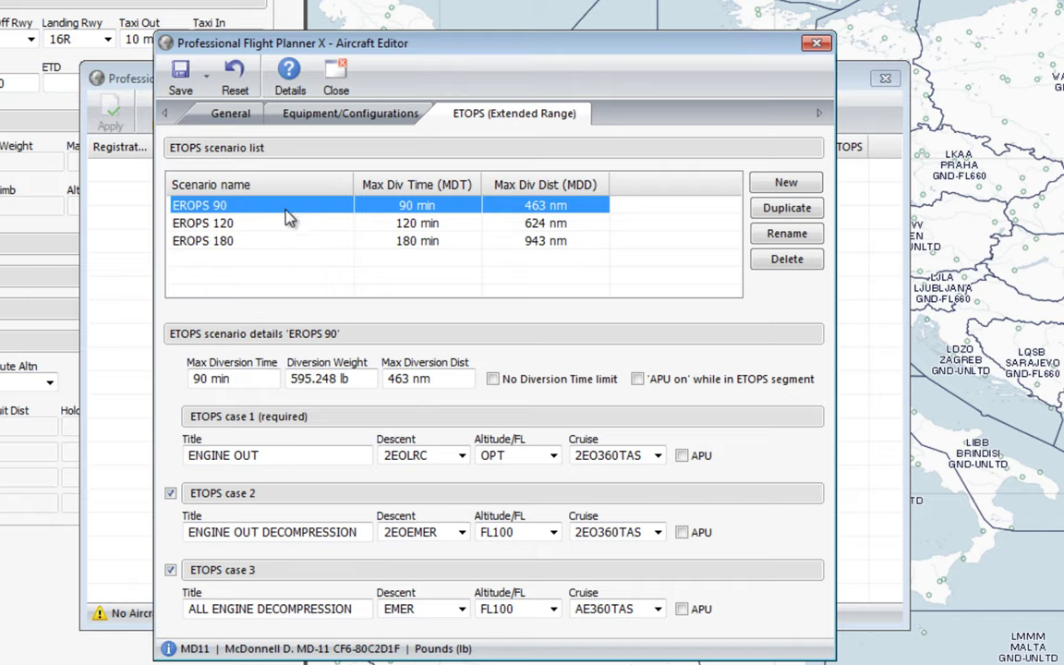
pyautogui.click(336, 81)
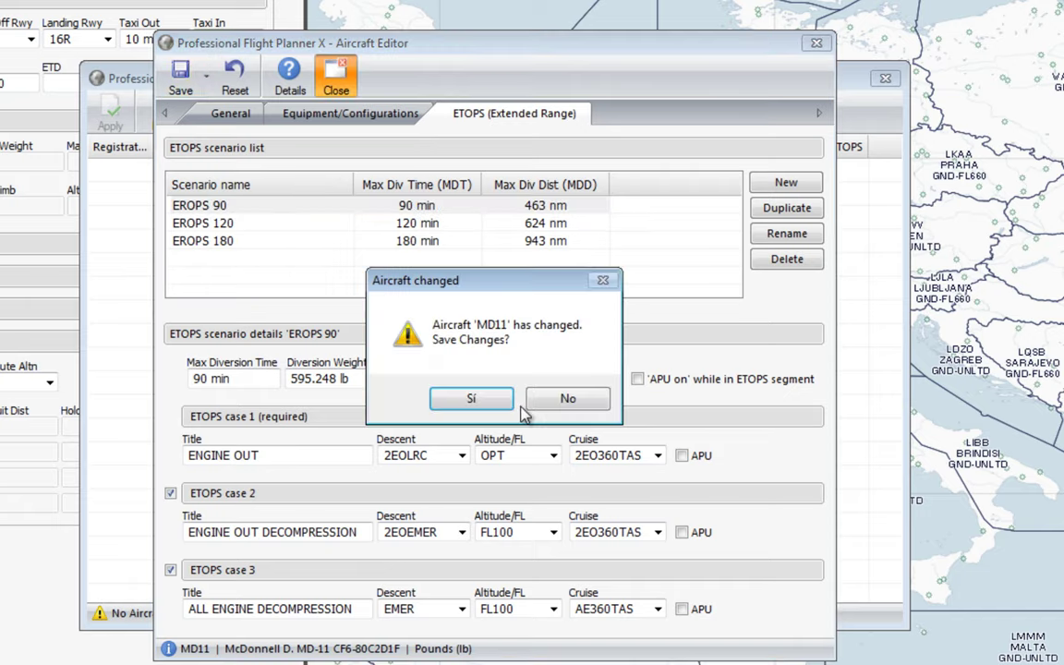
pyautogui.click(591, 399)
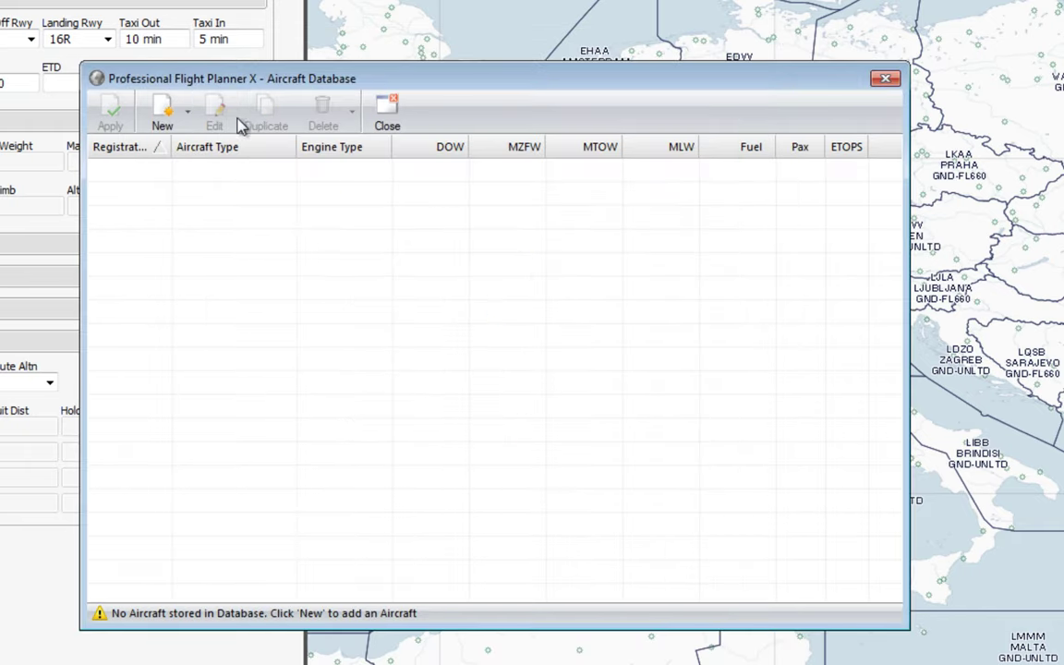
# - Create a new aircraft from the PMDG MD-11 GE Cargo template and enter MD11 as its registration
pyautogui.click(166, 103)
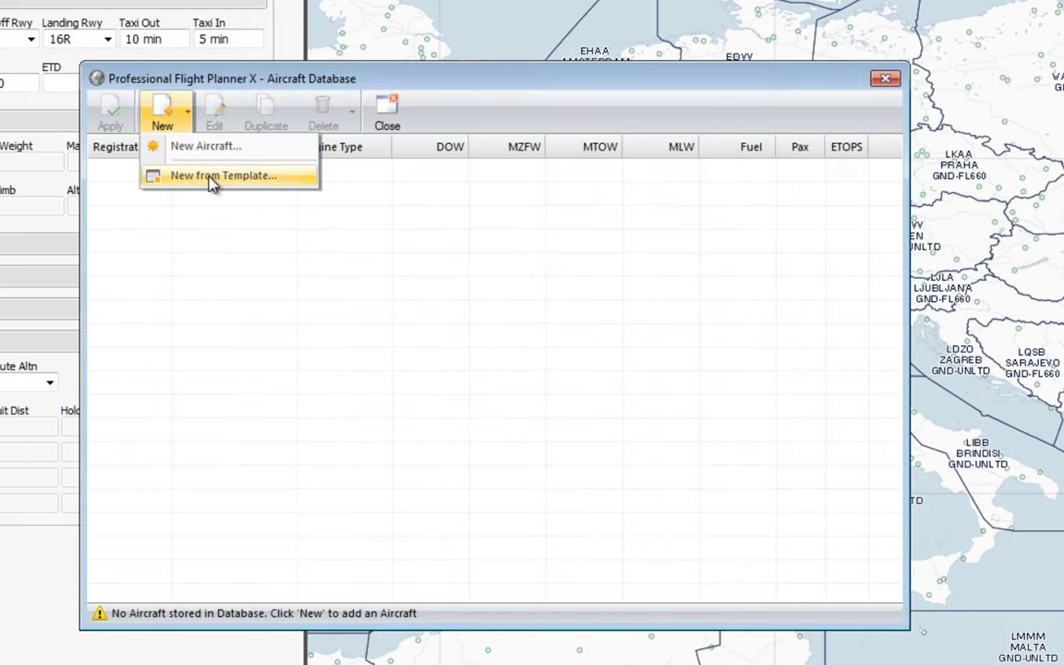
pyautogui.click(214, 177)
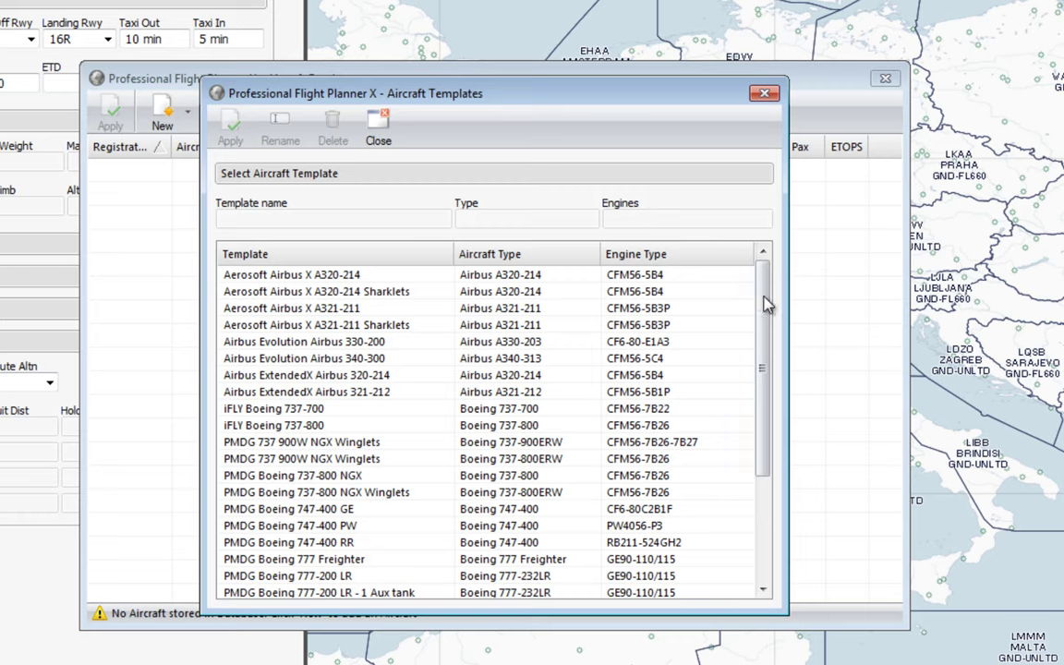
pyautogui.scroll(-4, 691, 445)
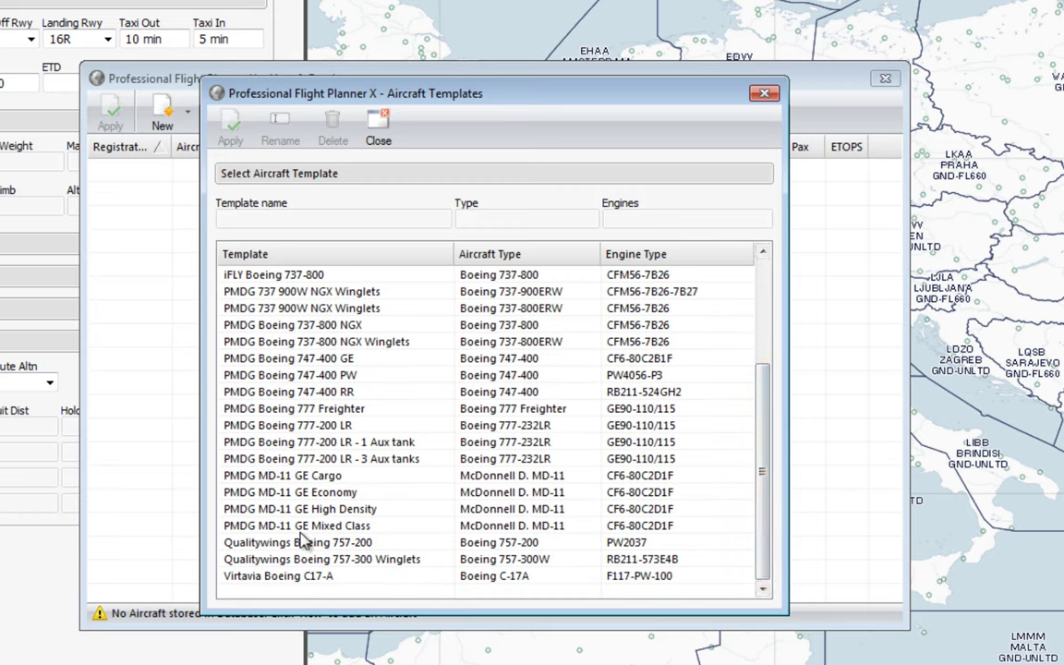
pyautogui.click(278, 475)
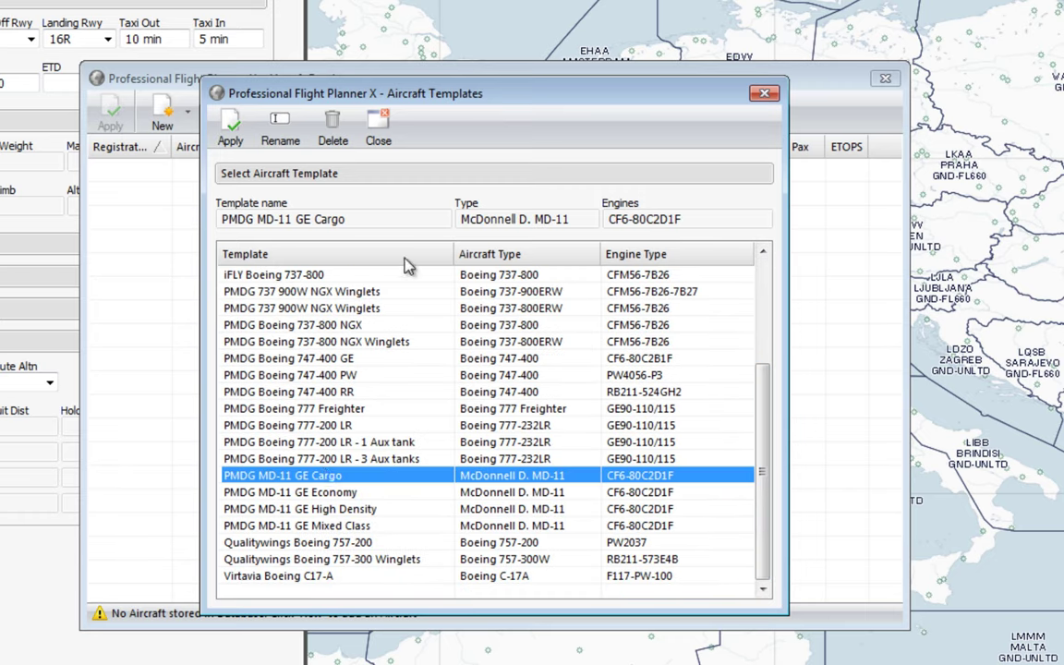
pyautogui.click(231, 125)
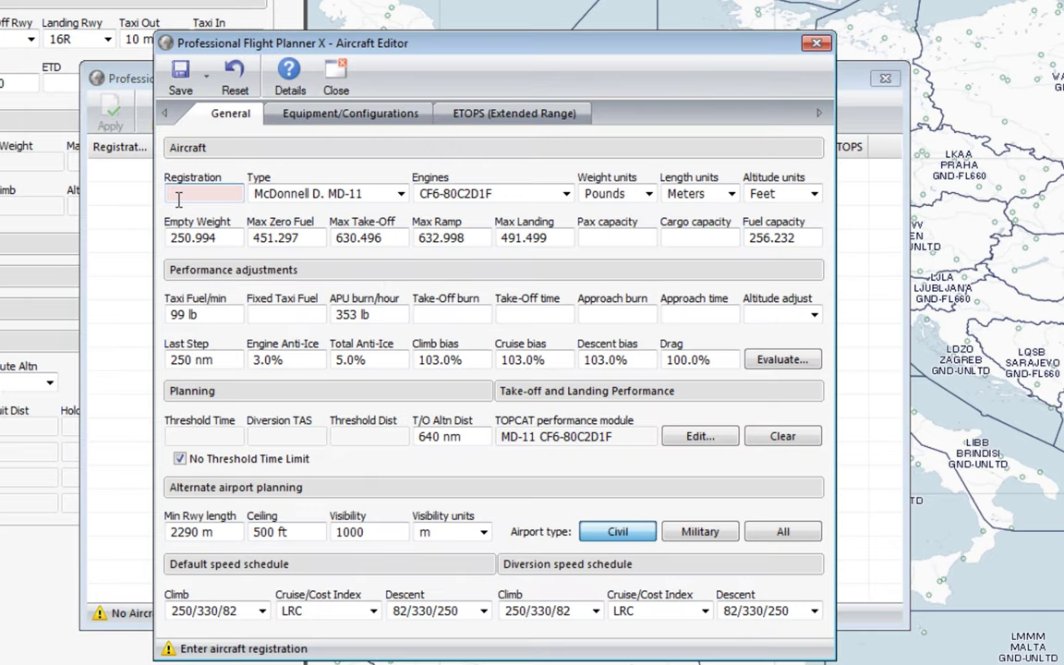
pyautogui.write('MD11')
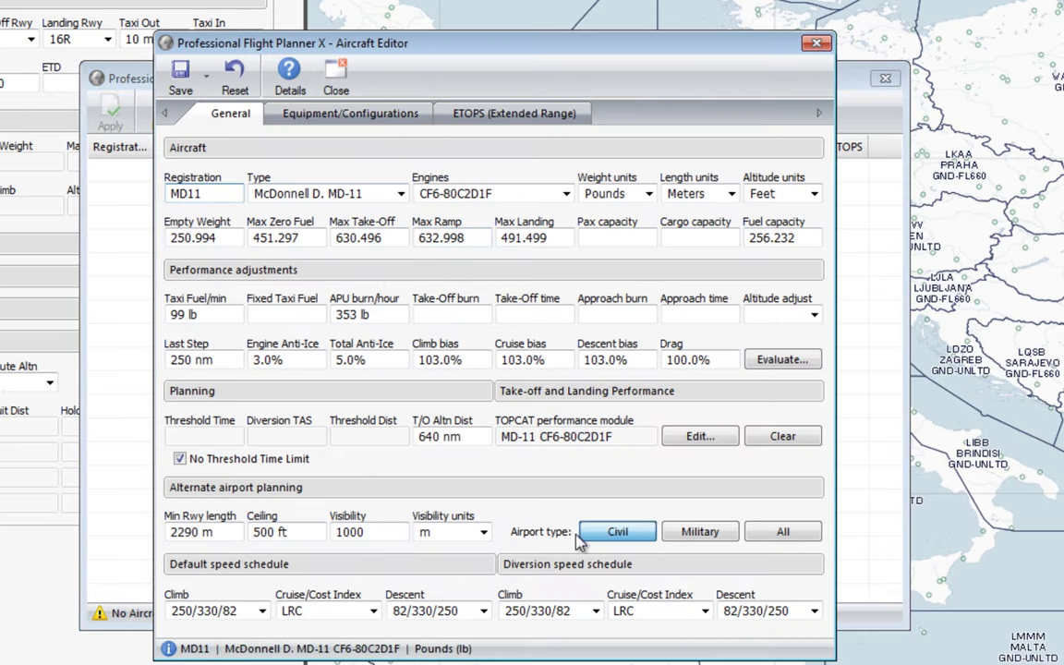
# - Save the MD11 to the aircraft database and apply it to flight ALZ657
pyautogui.click(181, 78)
pyautogui.click(219, 110)
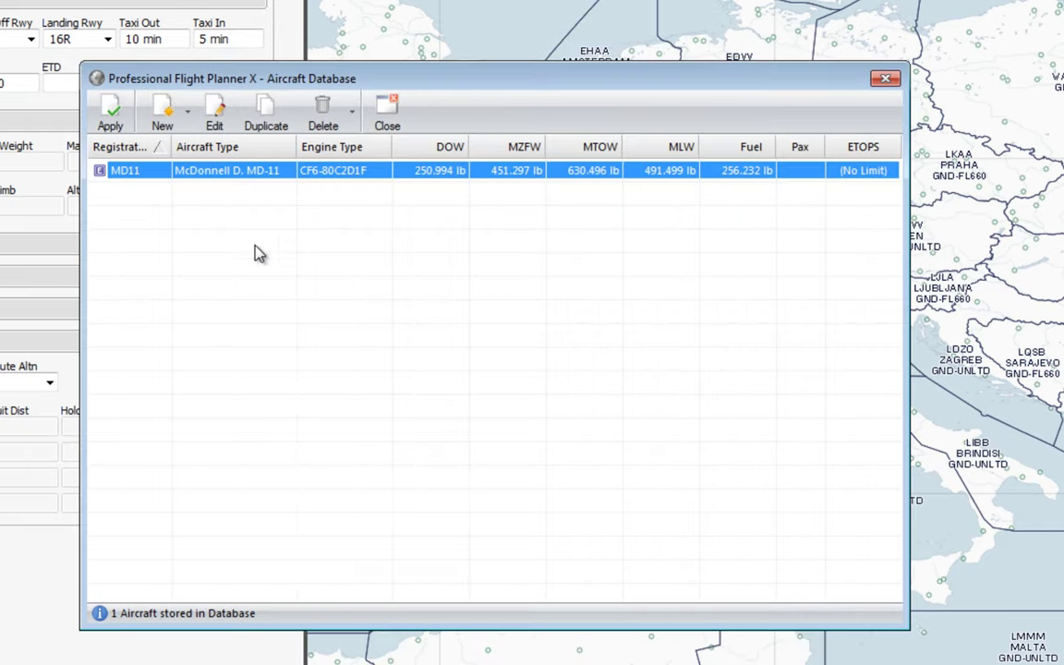
pyautogui.click(110, 112)
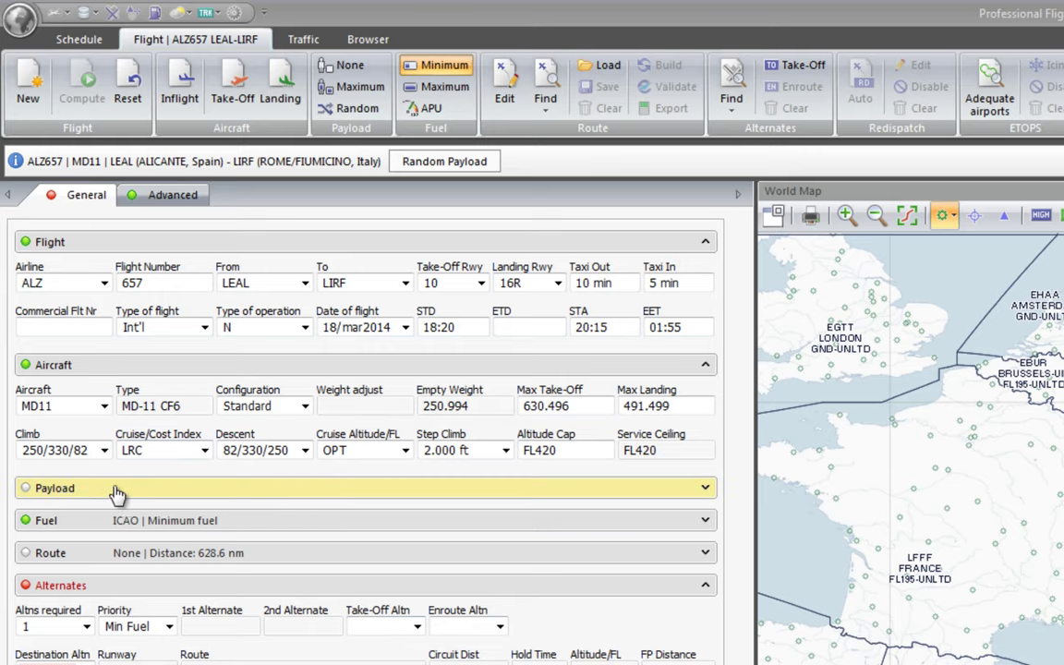
# - Show the flight's payload details and assign a random payload
pyautogui.click(175, 492)
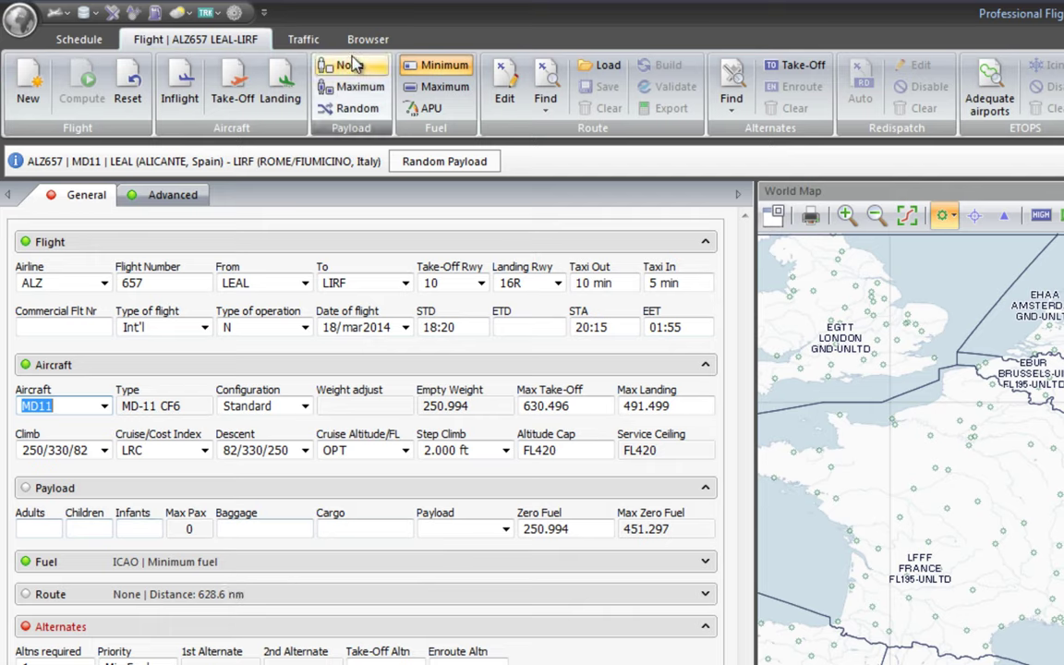
pyautogui.click(351, 112)
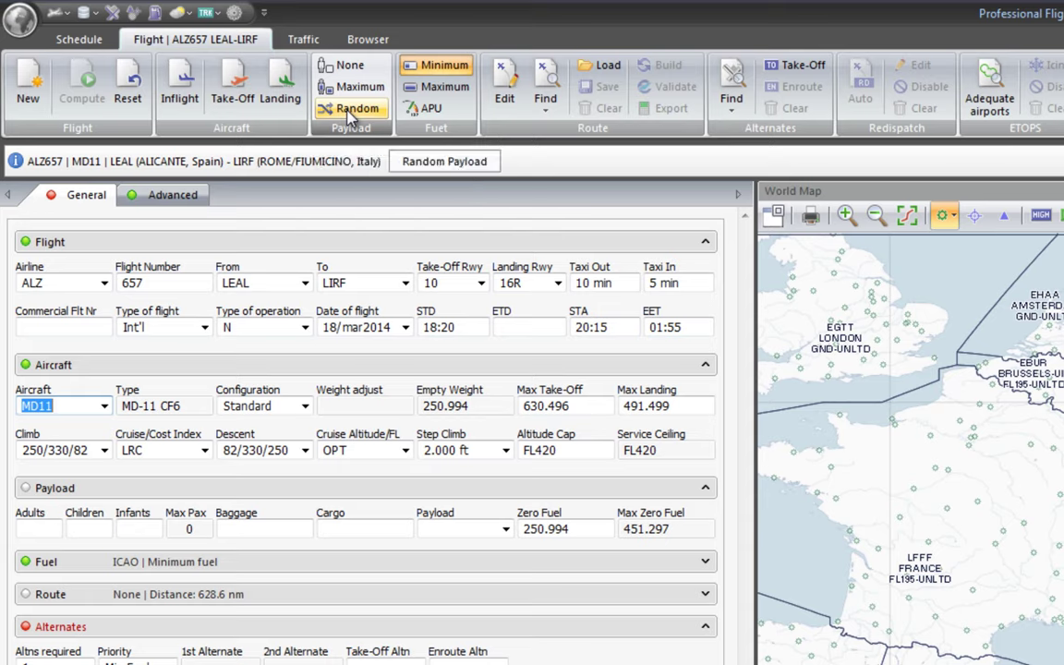
pyautogui.click(351, 111)
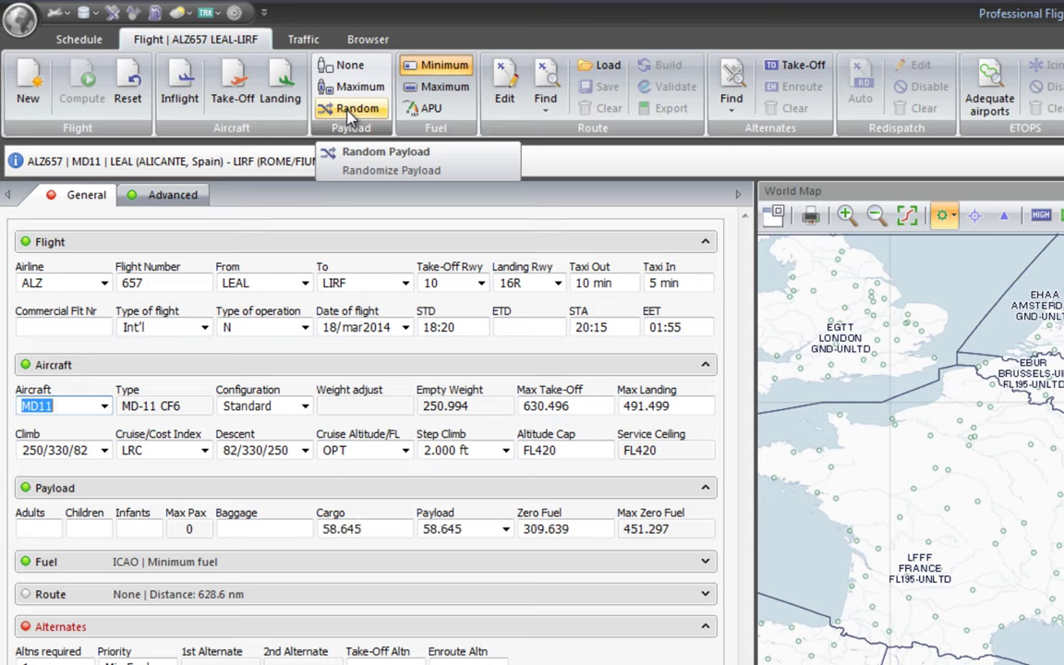
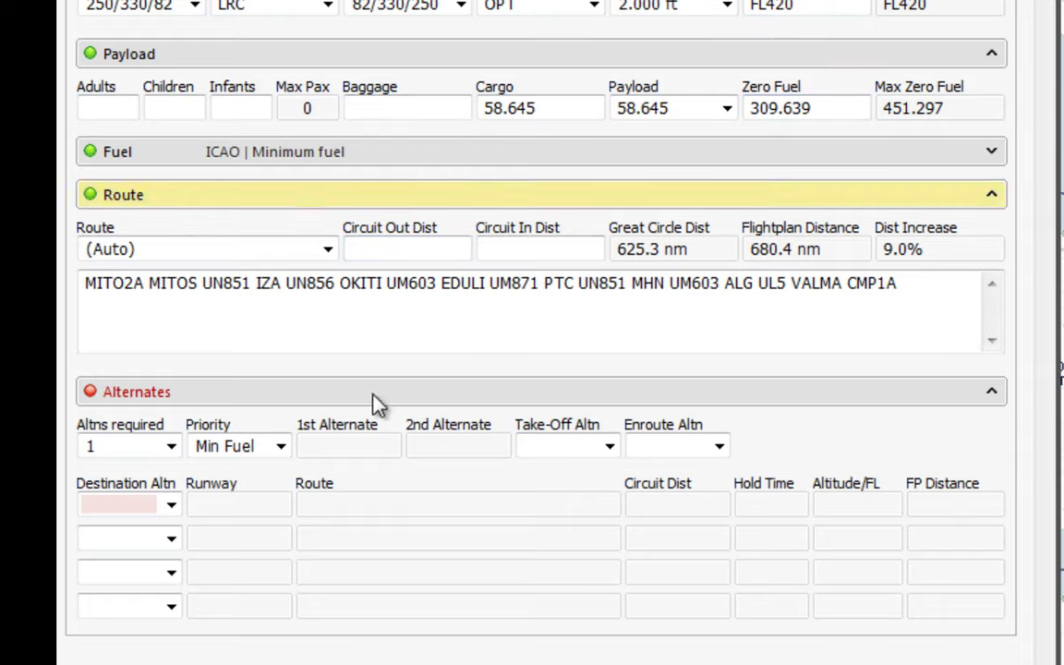
# - Clear the current route and find a new automatic route from LEAL to LIRF
pyautogui.click(303, 252)
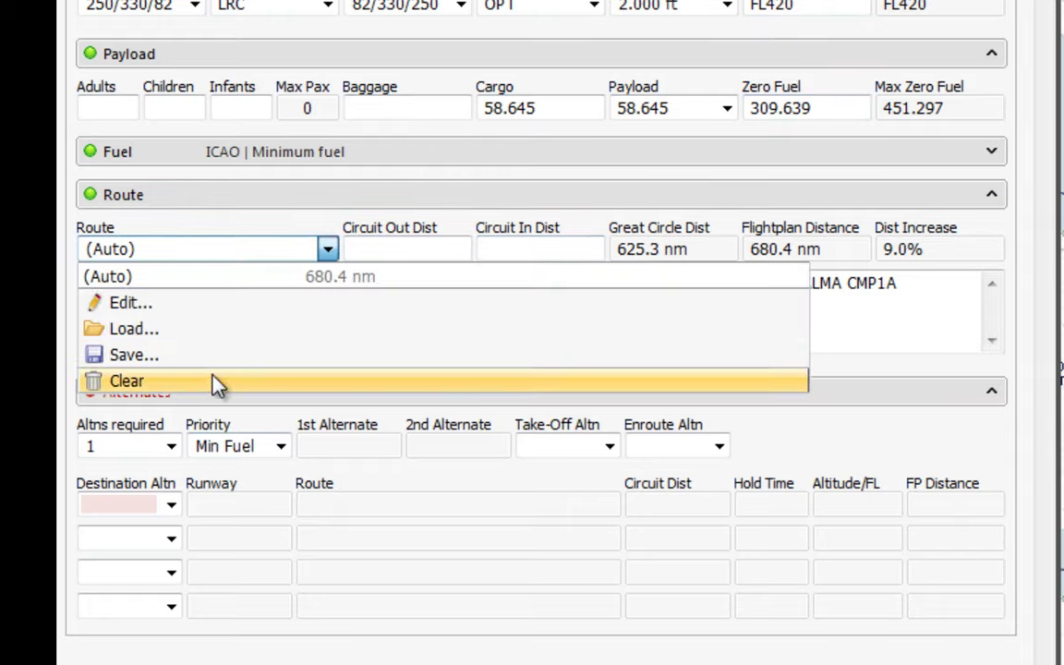
pyautogui.click(120, 388)
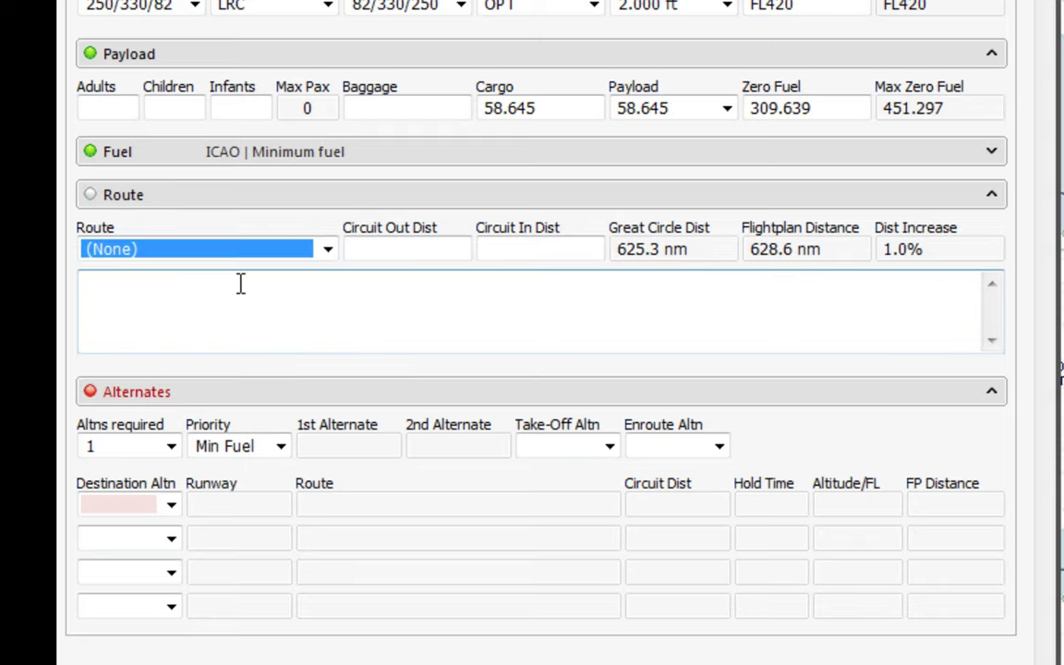
pyautogui.click(248, 257)
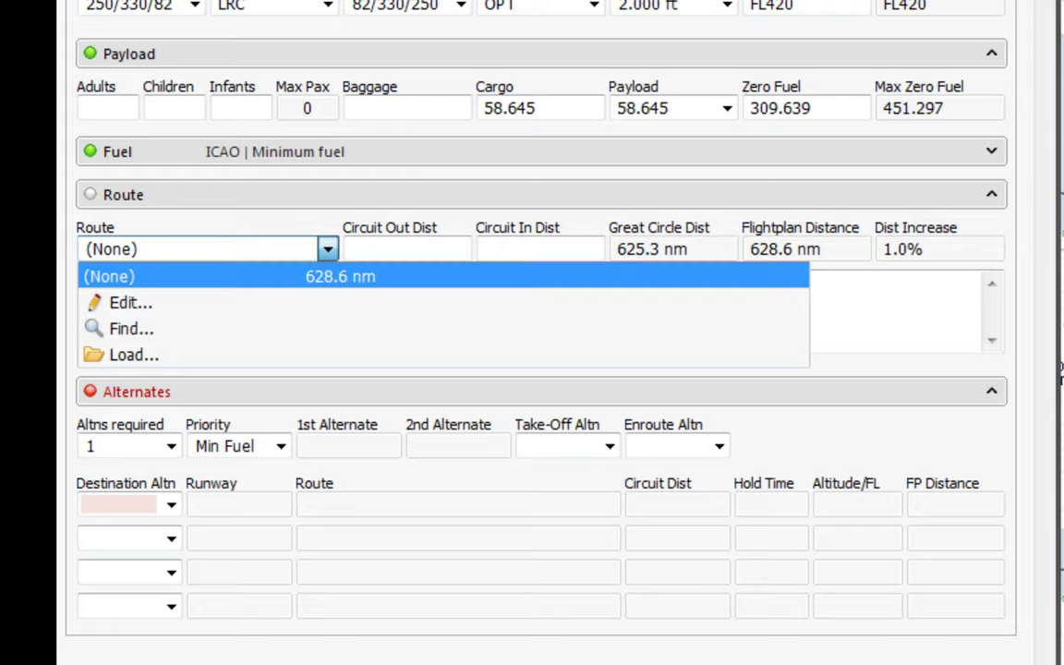
pyautogui.click(141, 329)
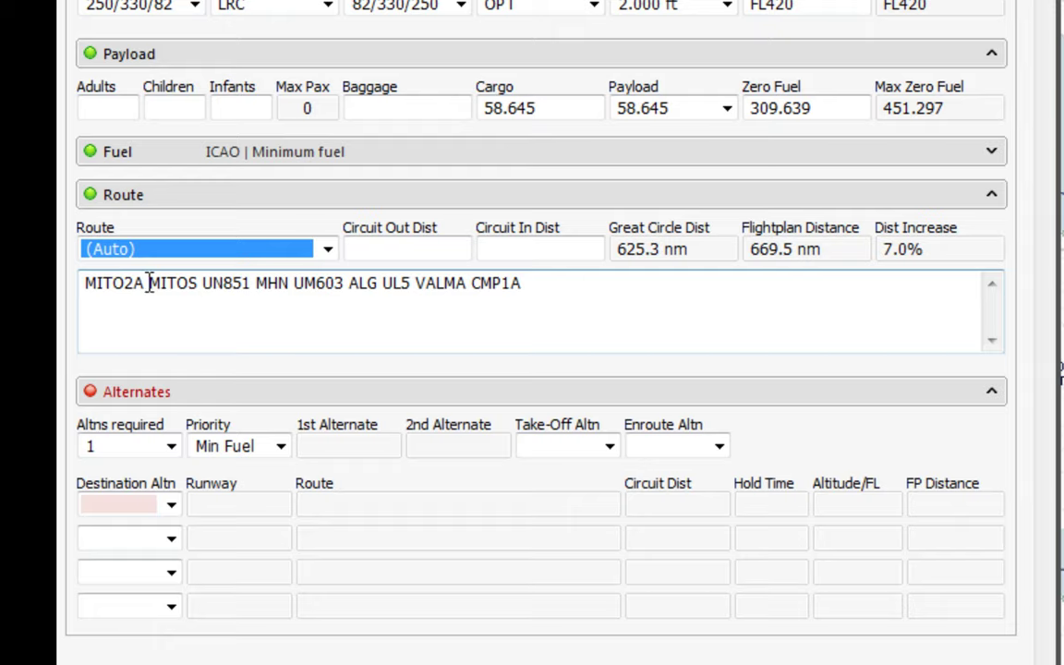
# - Examine the departure procedure MITO2A and the arrival procedure CMP1A at the ends of the route text
pyautogui.moveTo(147, 282); pyautogui.dragTo(79, 282)
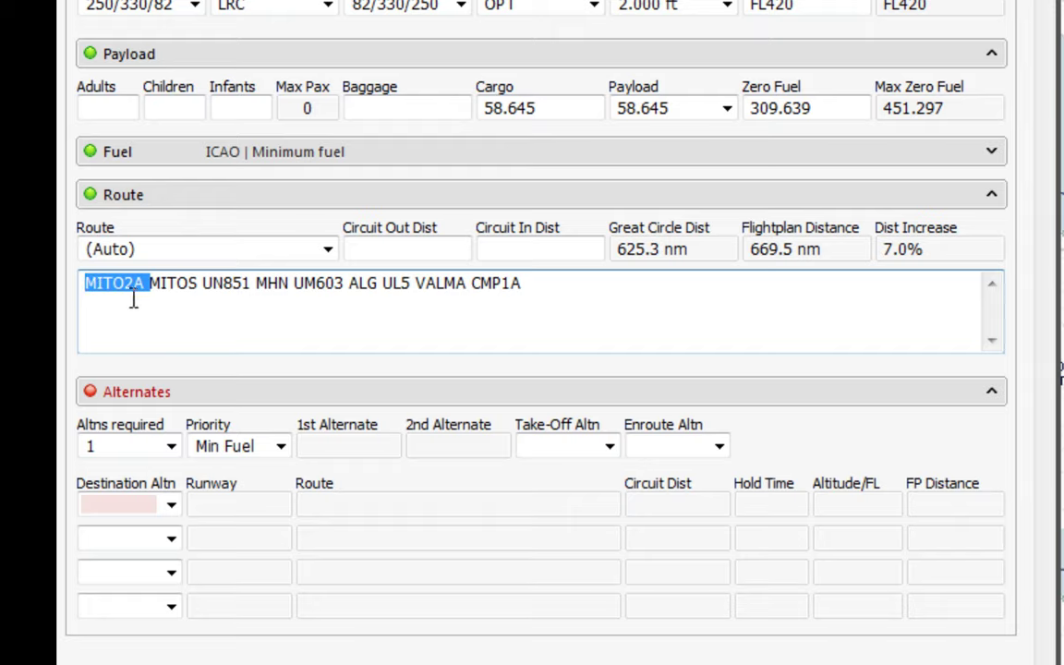
pyautogui.moveTo(473, 286); pyautogui.dragTo(556, 287)
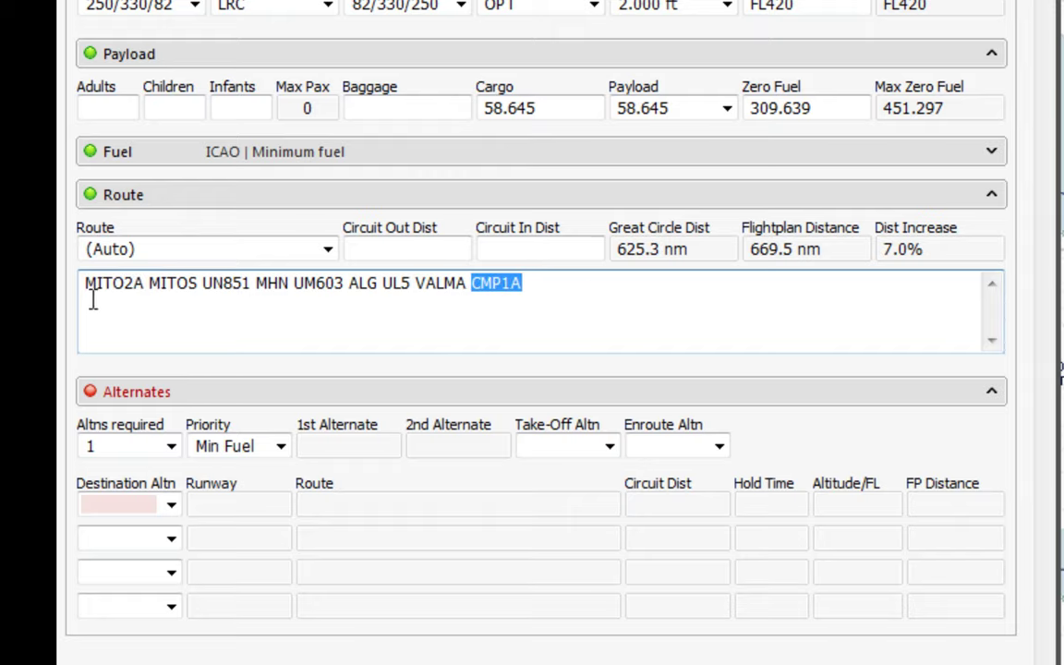
pyautogui.click(501, 284)
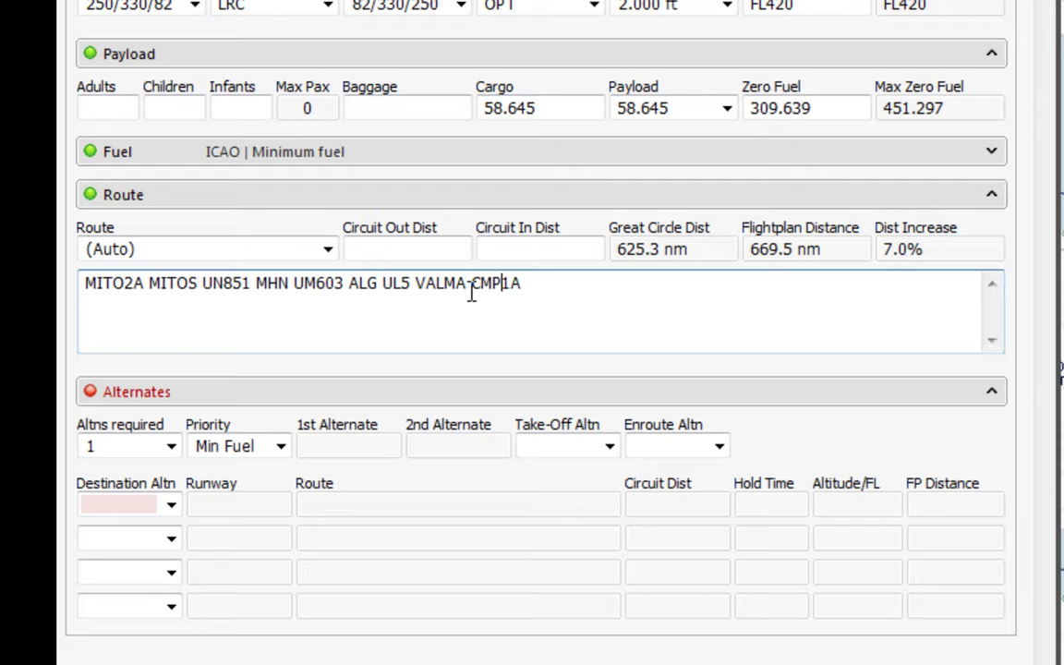
pyautogui.moveTo(465, 286); pyautogui.dragTo(572, 281)
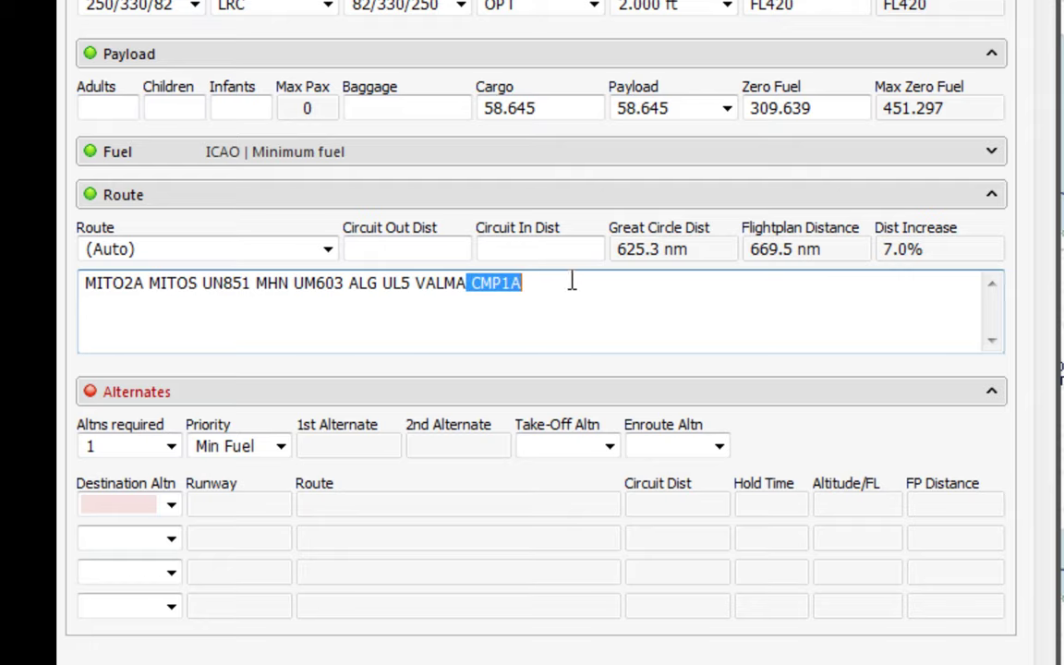
pyautogui.click(553, 311)
pyautogui.click(474, 283)
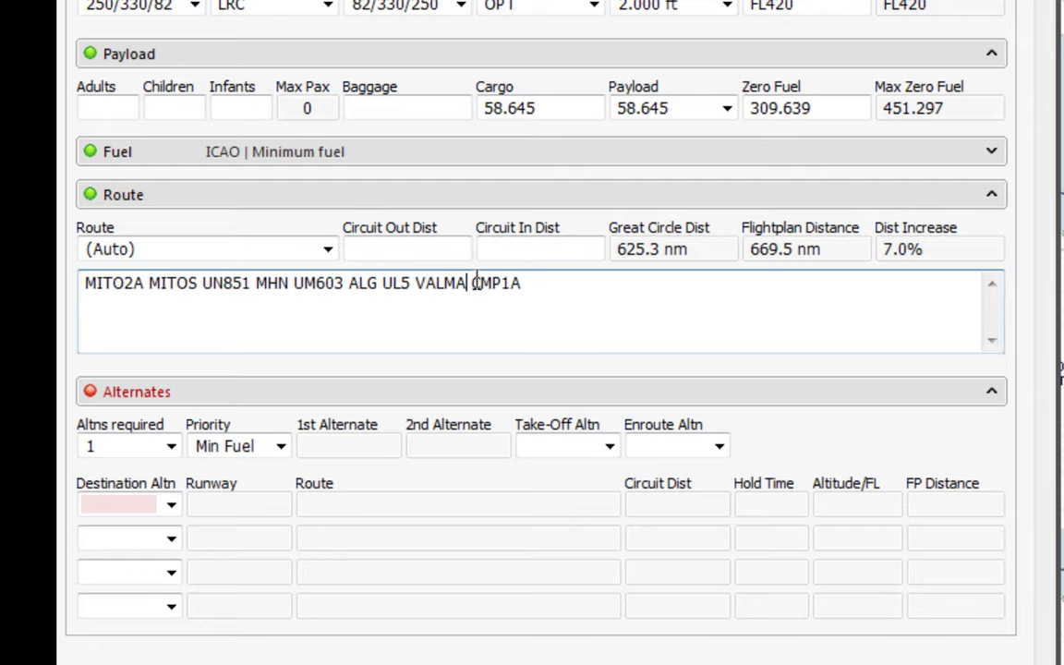
pyautogui.moveTo(474, 283); pyautogui.dragTo(558, 279)
pyautogui.click(544, 295)
pyautogui.click(481, 250)
pyautogui.click(523, 283)
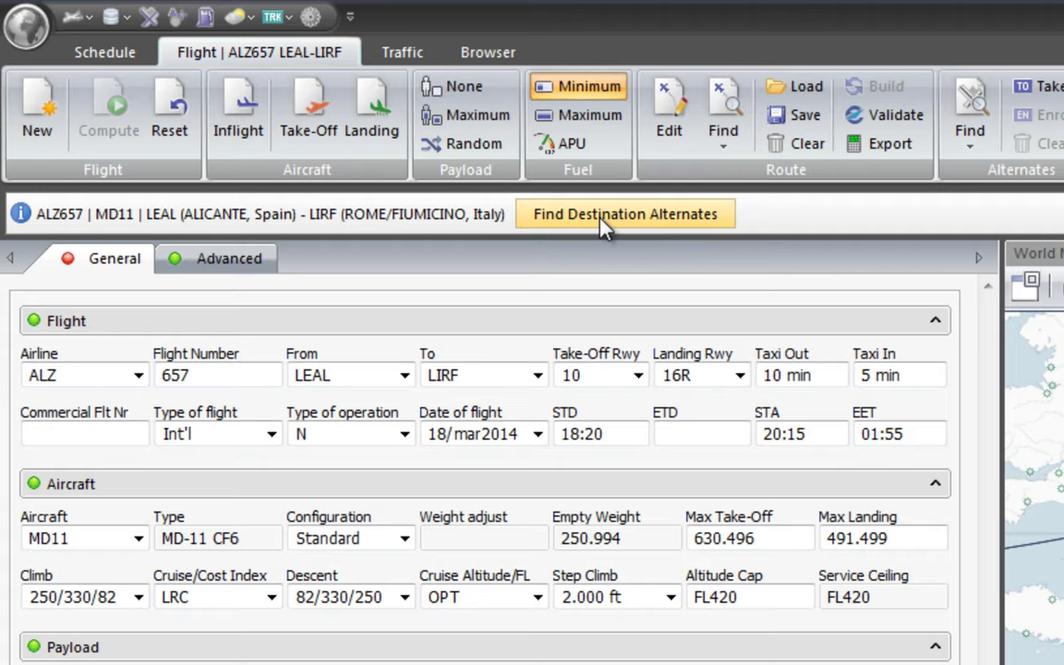
# - Find the destination alternates for flight ALZ657 to LIRF
pyautogui.click(602, 222)
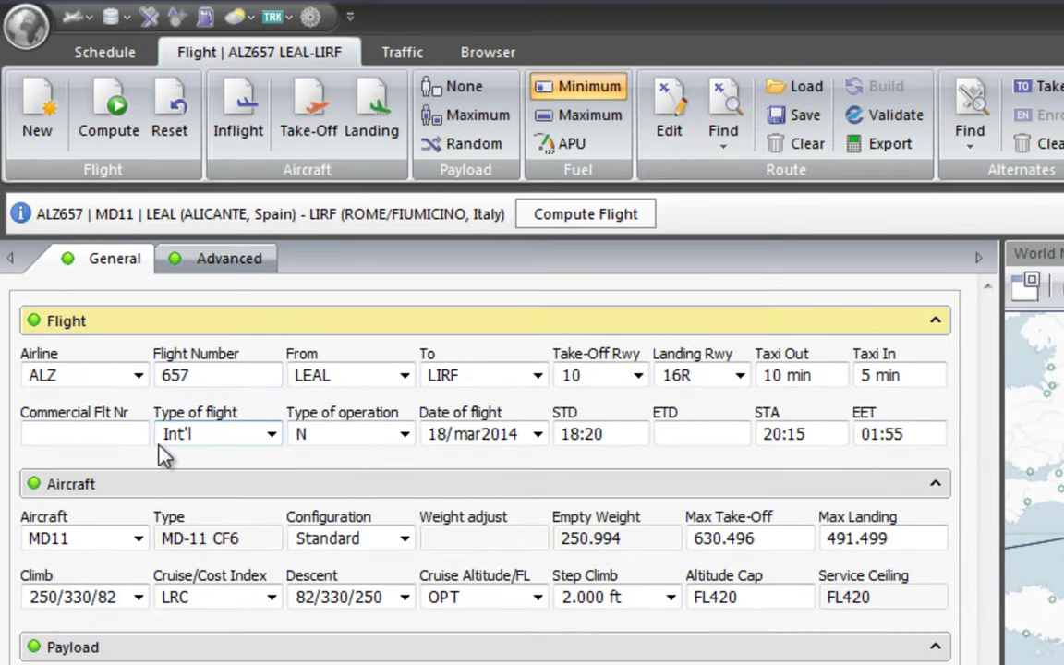
pyautogui.click(35, 109)
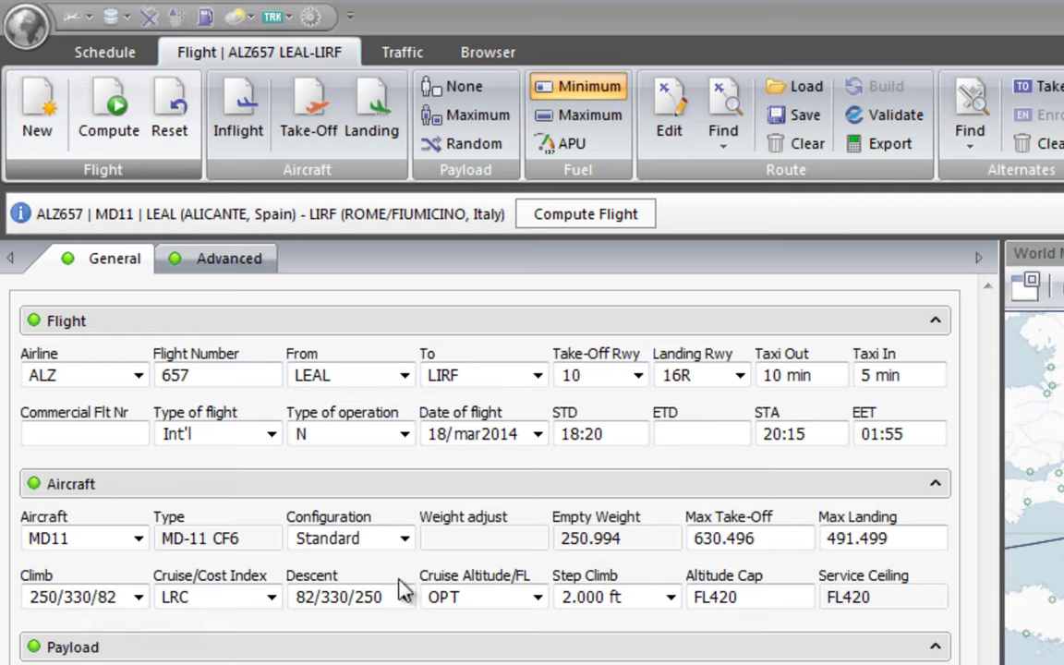
# - Start a new flight with flight number 657, departing from LEAL and arriving at LIRF
pyautogui.click(207, 374)
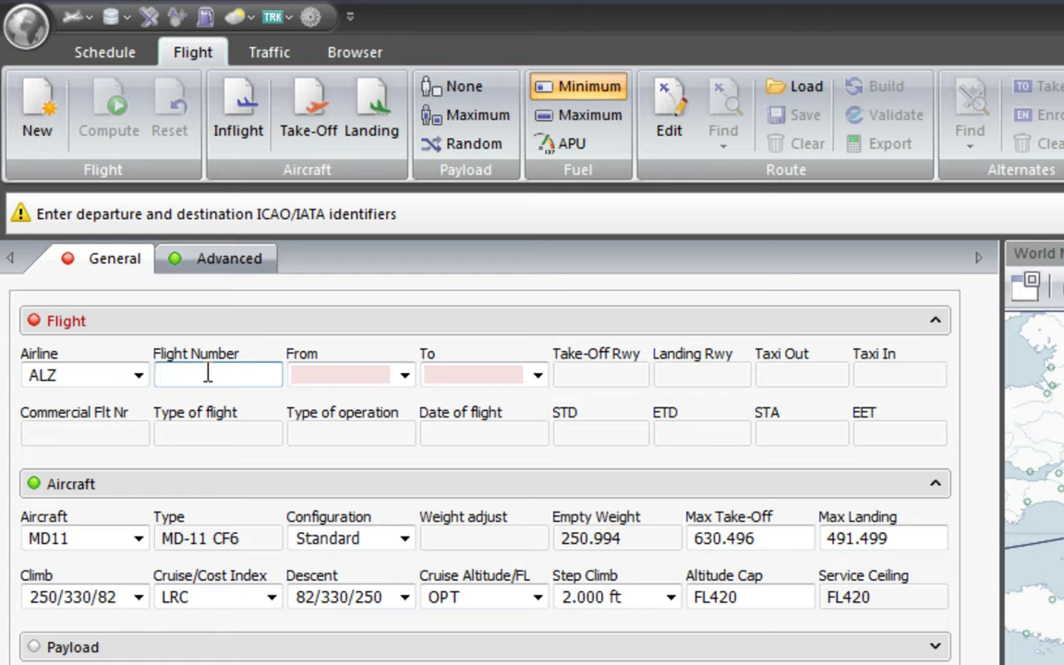
pyautogui.write('657')
pyautogui.press('Tab')
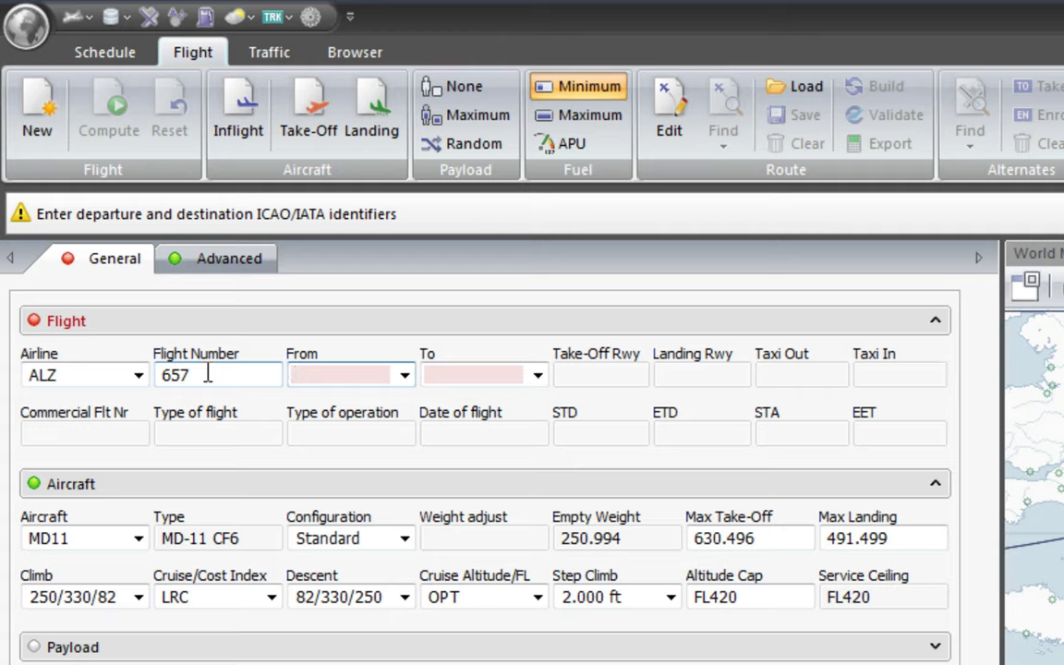
pyautogui.write('LEAL')
pyautogui.press('Tab')
pyautogui.write('LIRF')
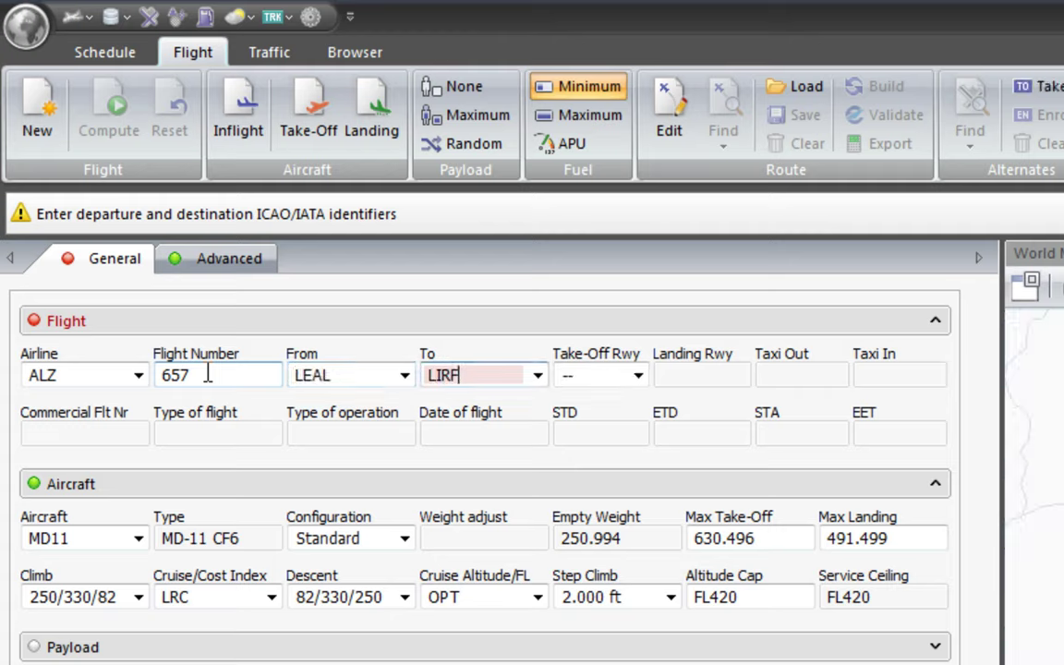
pyautogui.press('Tab')
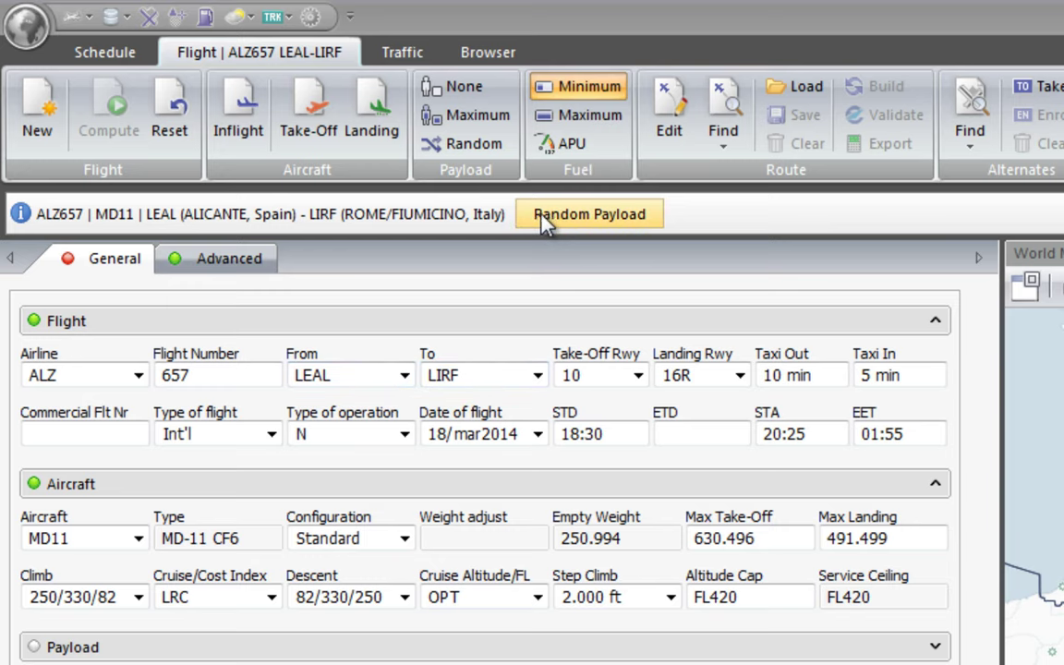
# - Assign a random payload to flight ALZ657 and find its route with Quick Find Route
pyautogui.click(592, 230)
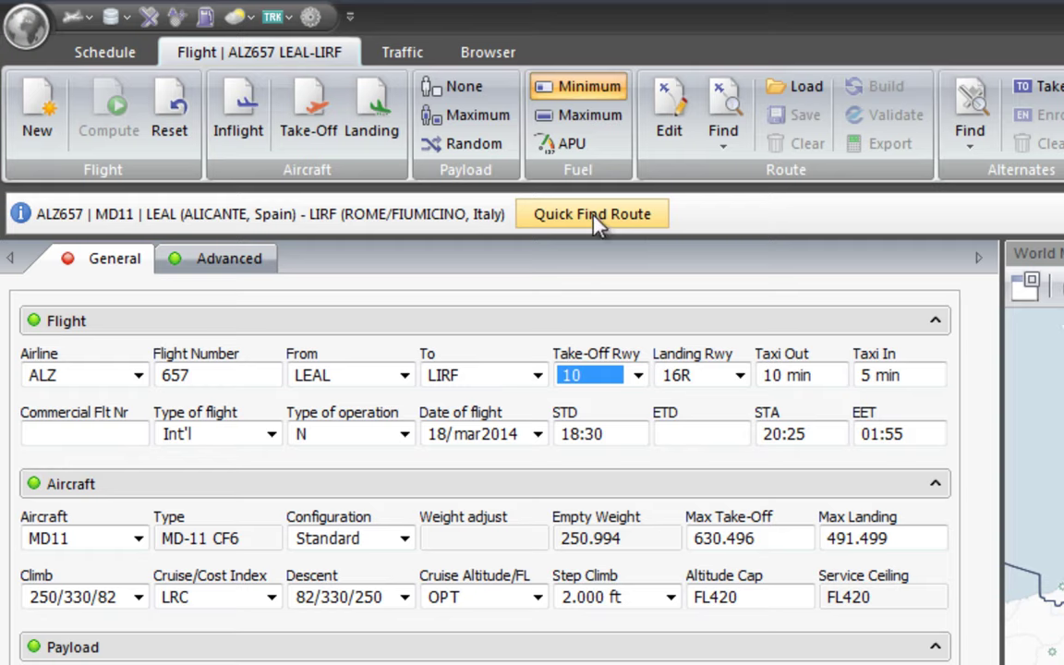
pyautogui.click(596, 222)
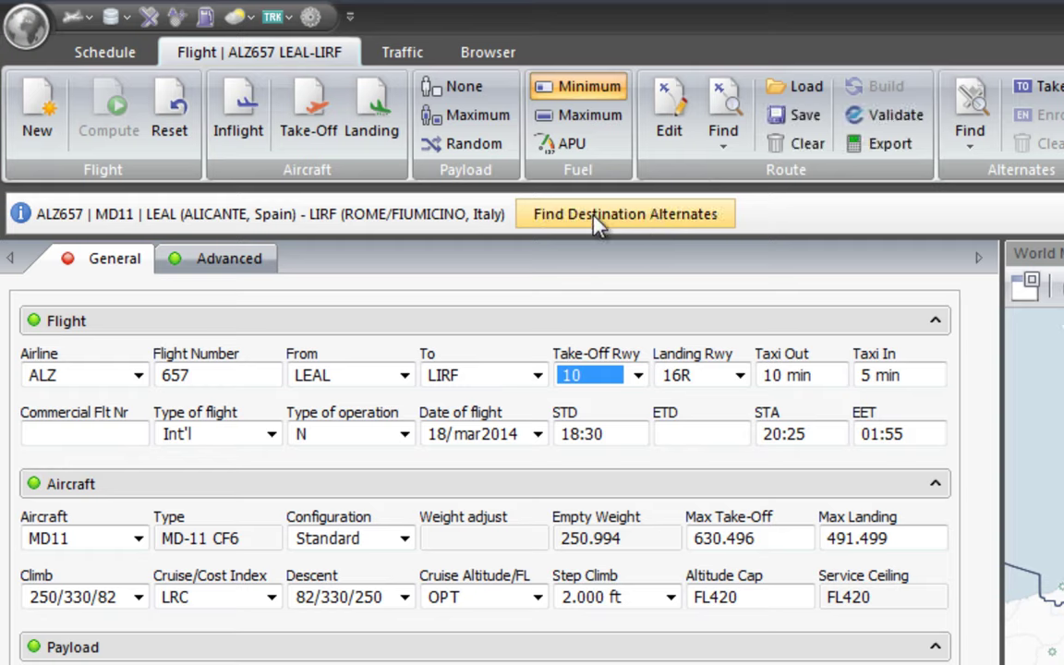
# - Find the destination alternates for LIRF and compute flight ALZ657
pyautogui.click(596, 222)
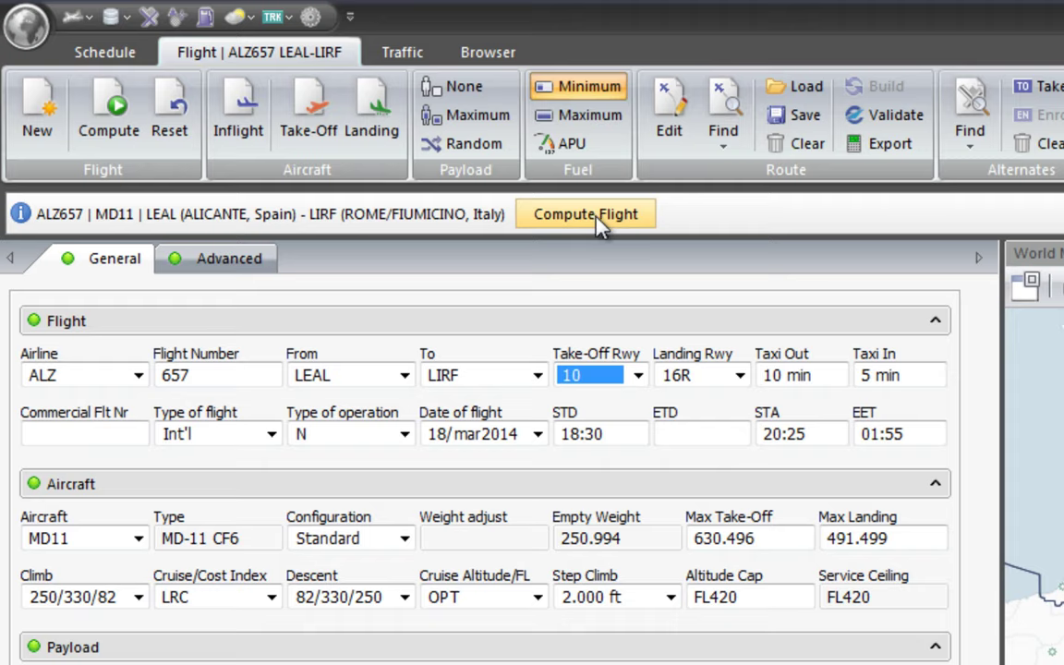
pyautogui.click(601, 219)
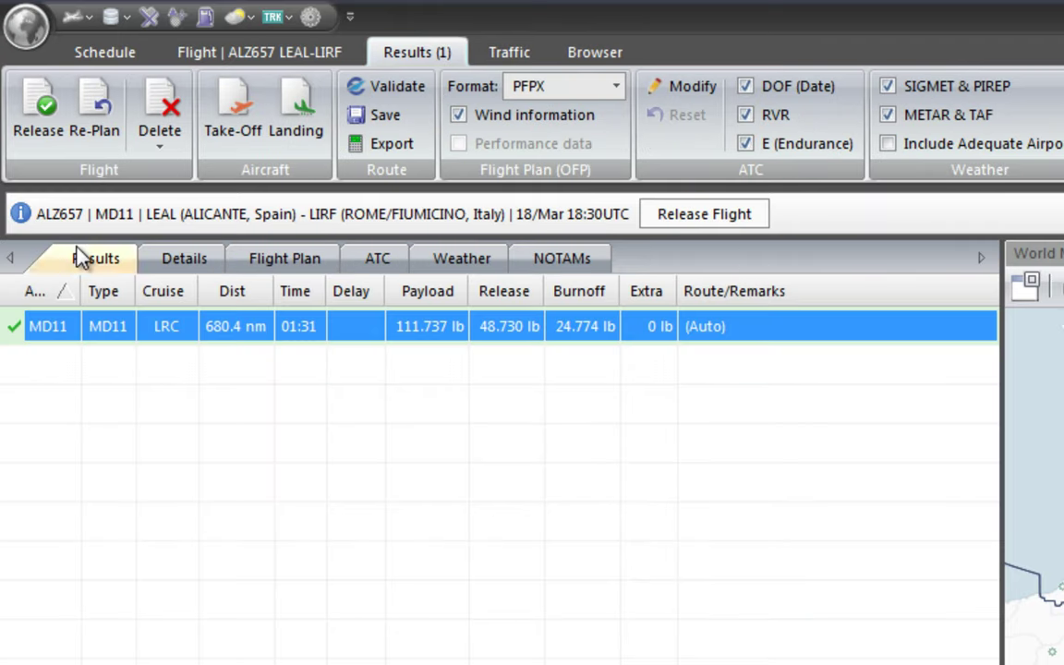
# - Compute flight ALZ657 once more from its flight settings and delete the first of the two results
pyautogui.click(210, 52)
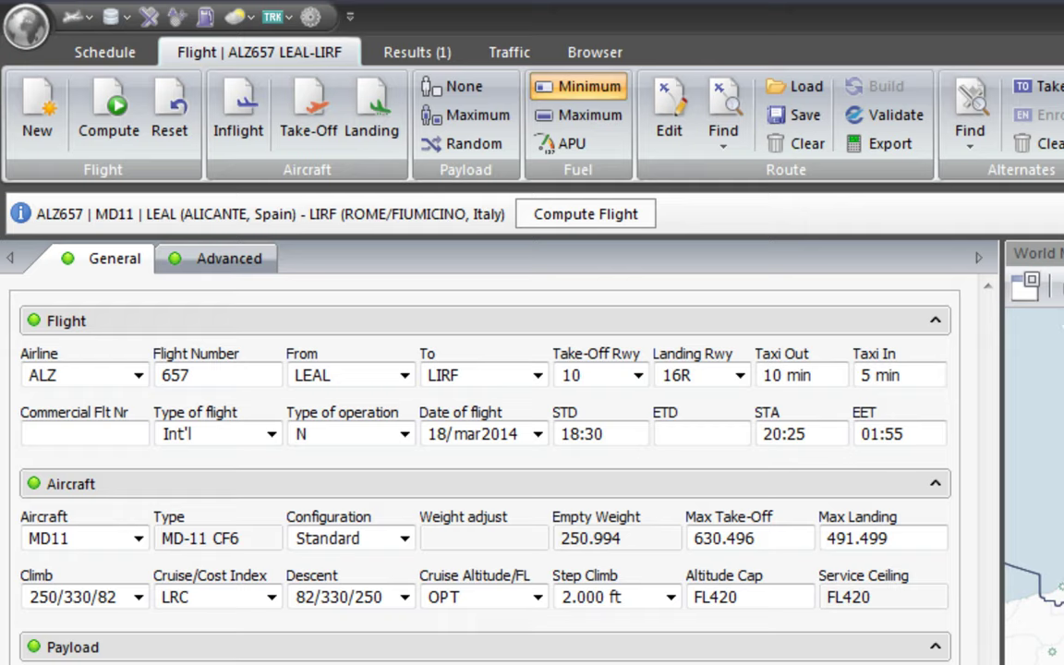
pyautogui.click(589, 215)
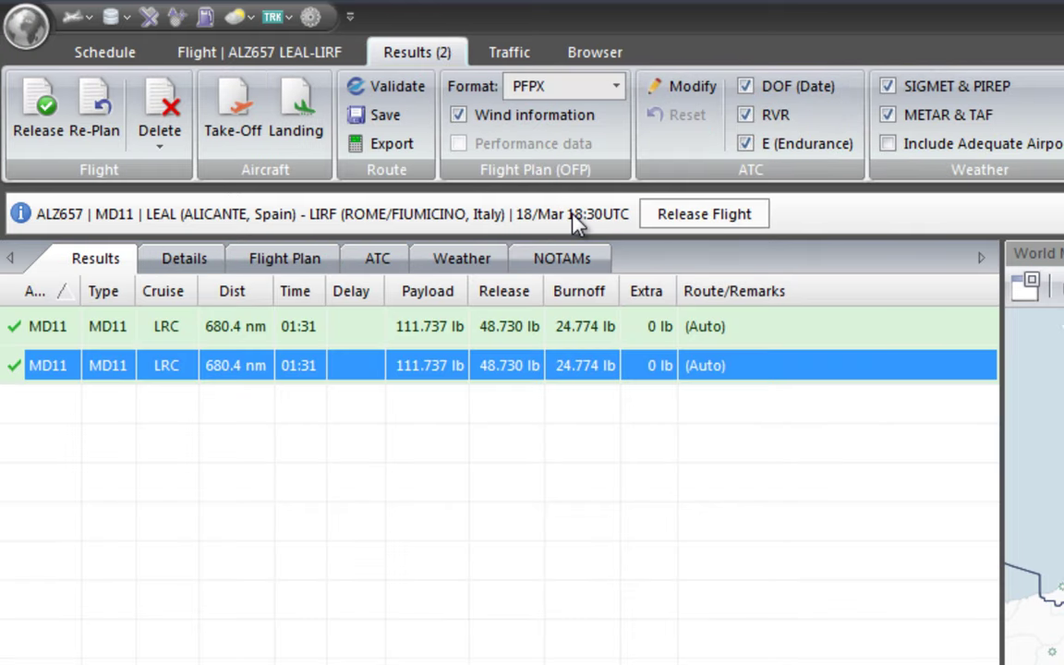
pyautogui.rightClick(236, 335)
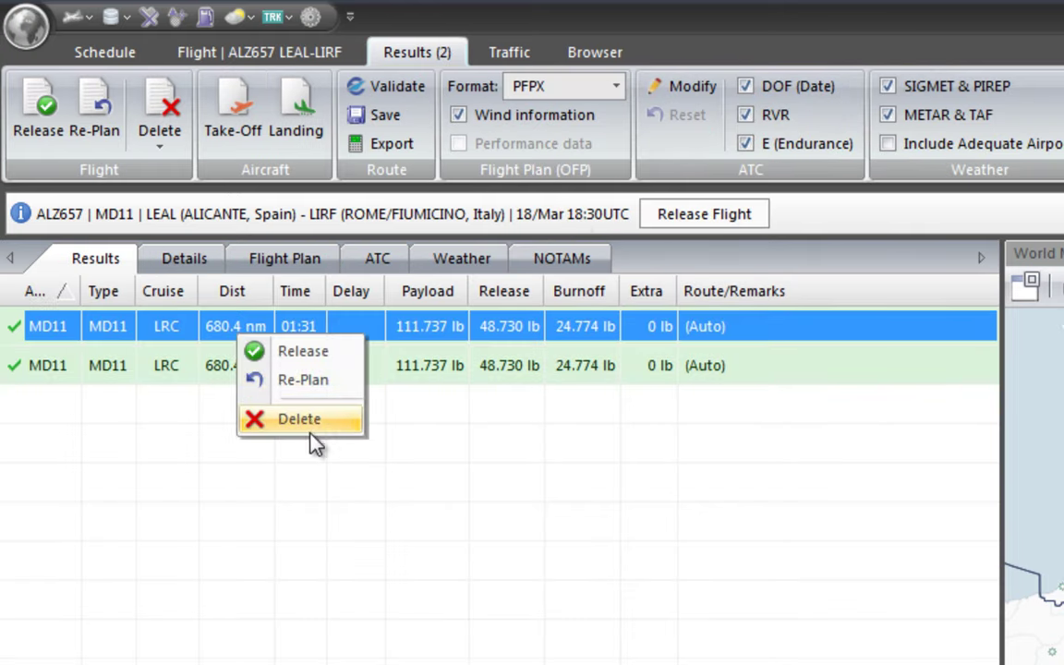
pyautogui.click(312, 427)
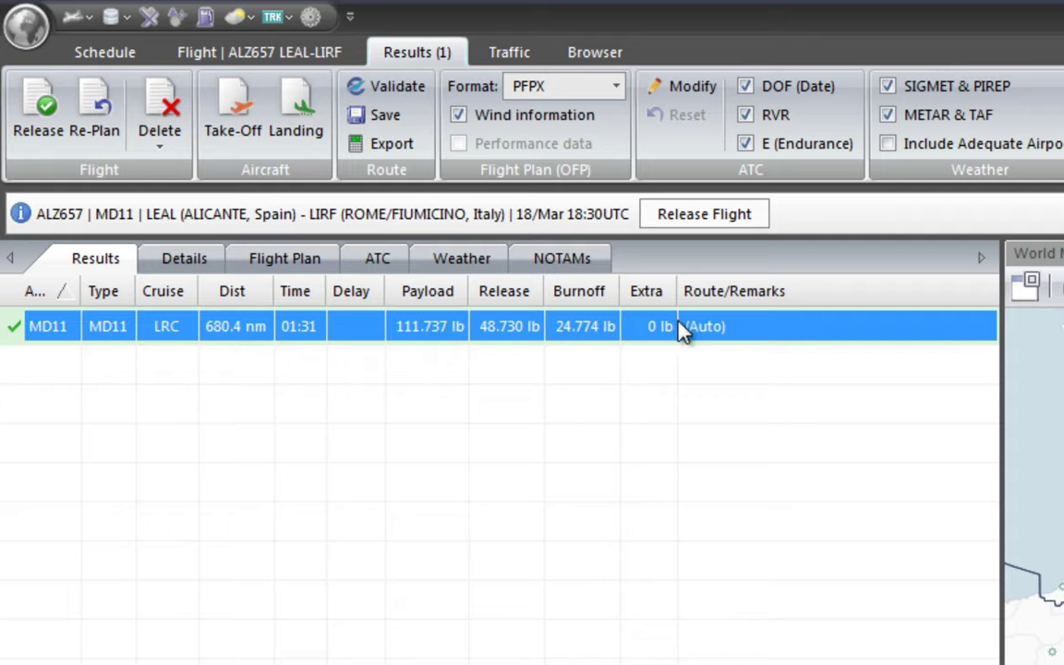
# - Review the result's fuel planning details and the flight identification line of the operational flight plan
pyautogui.click(180, 266)
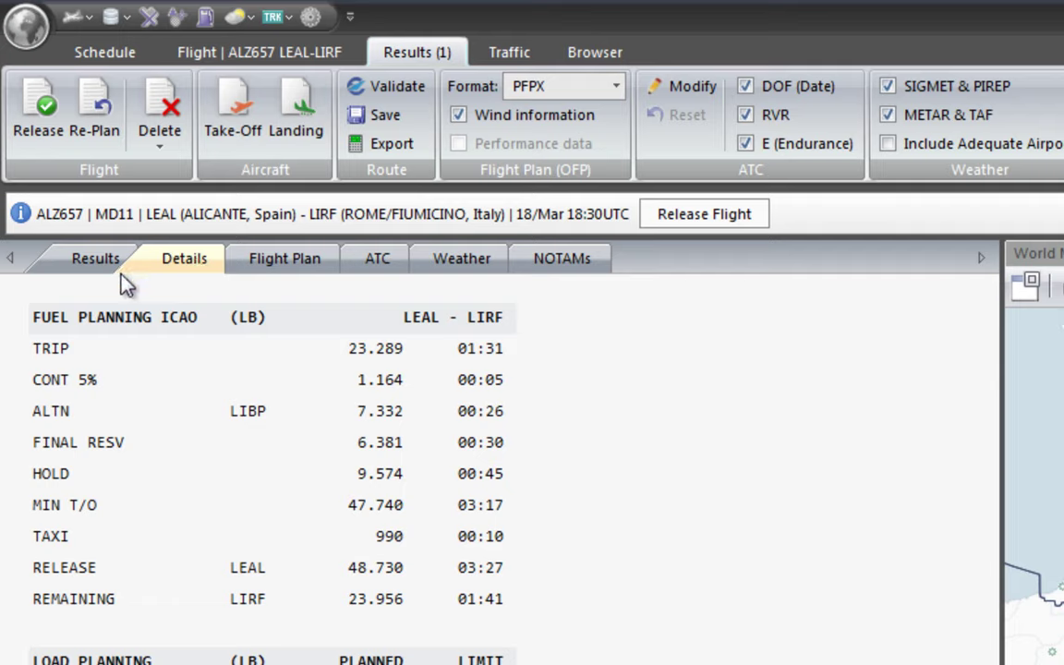
pyautogui.click(269, 262)
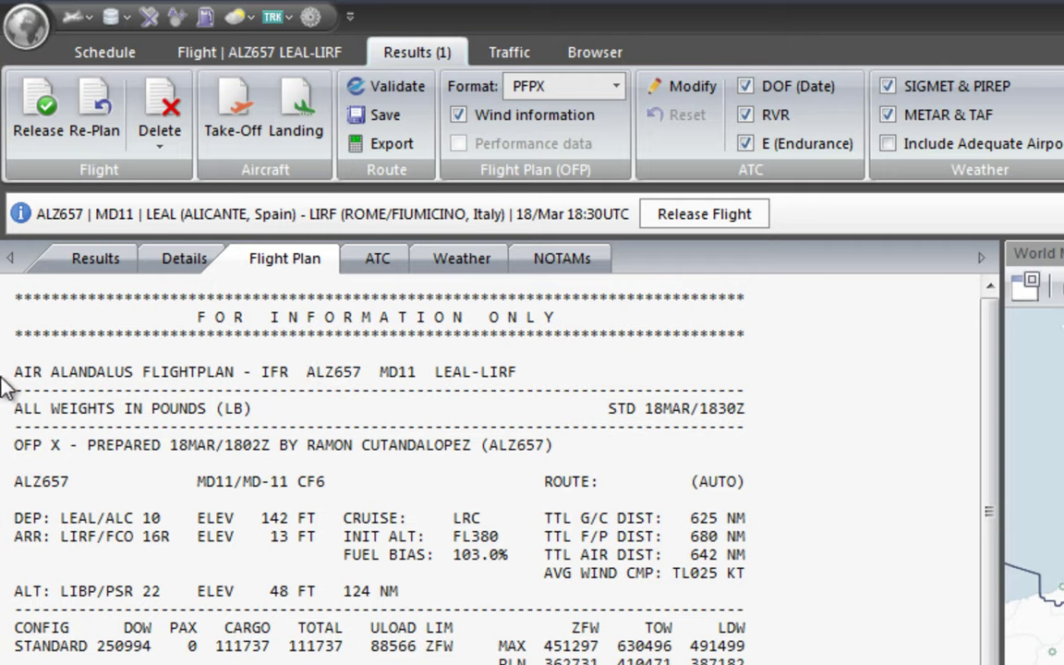
pyautogui.moveTo(14, 375); pyautogui.dragTo(219, 382)
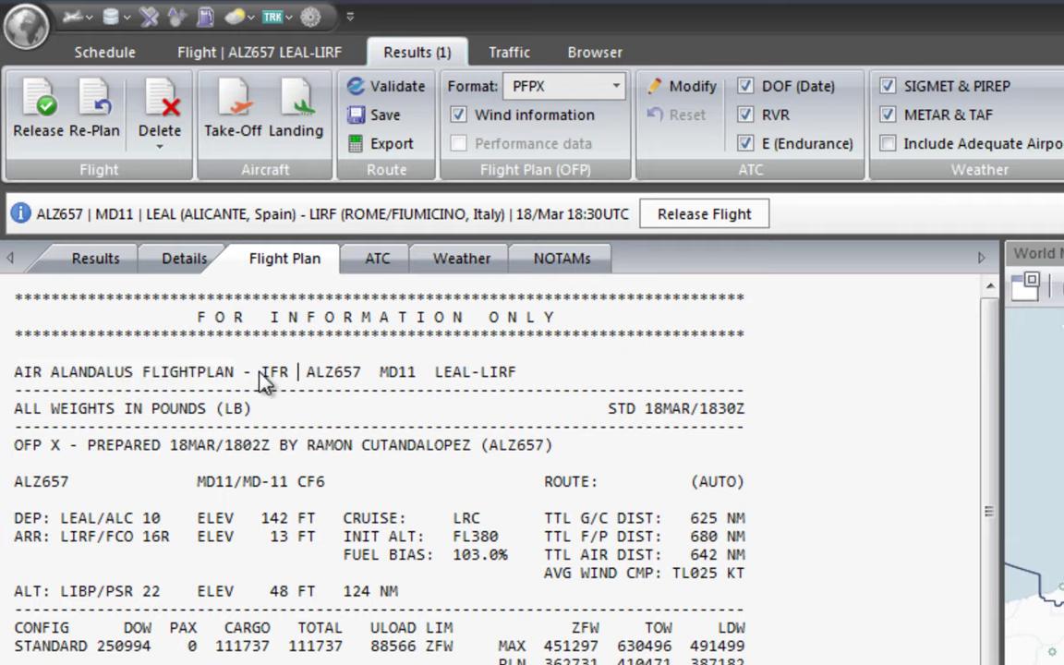
pyautogui.moveTo(262, 372); pyautogui.dragTo(420, 378)
pyautogui.click(440, 379)
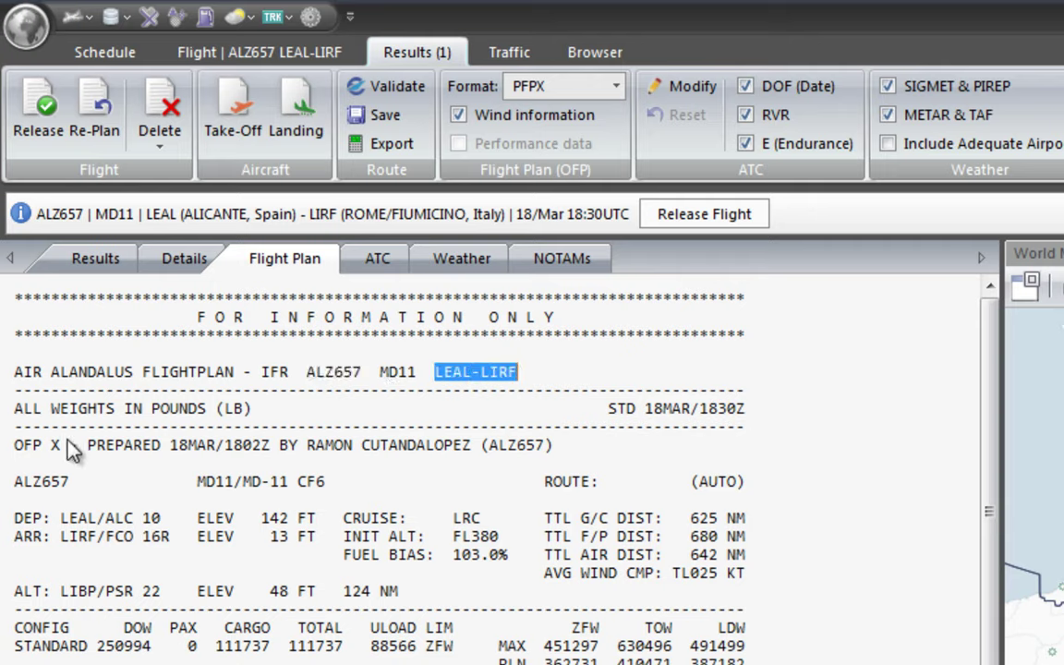
# - Examine the weight unit and the scheduled departure time in the flight plan header
pyautogui.moveTo(17, 408); pyautogui.dragTo(255, 413)
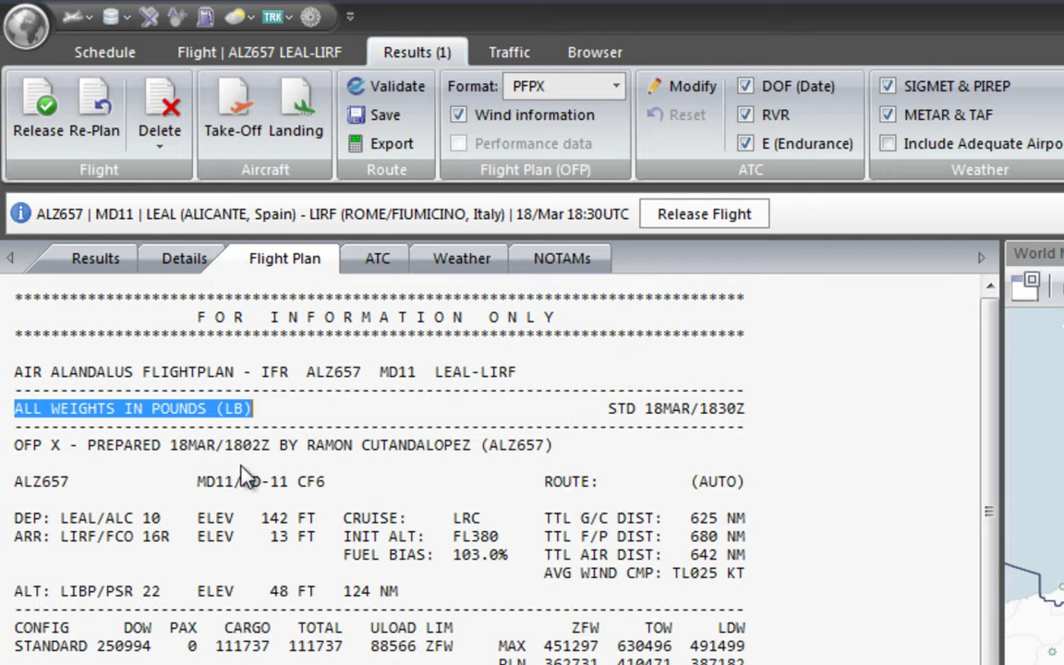
pyautogui.click(289, 658)
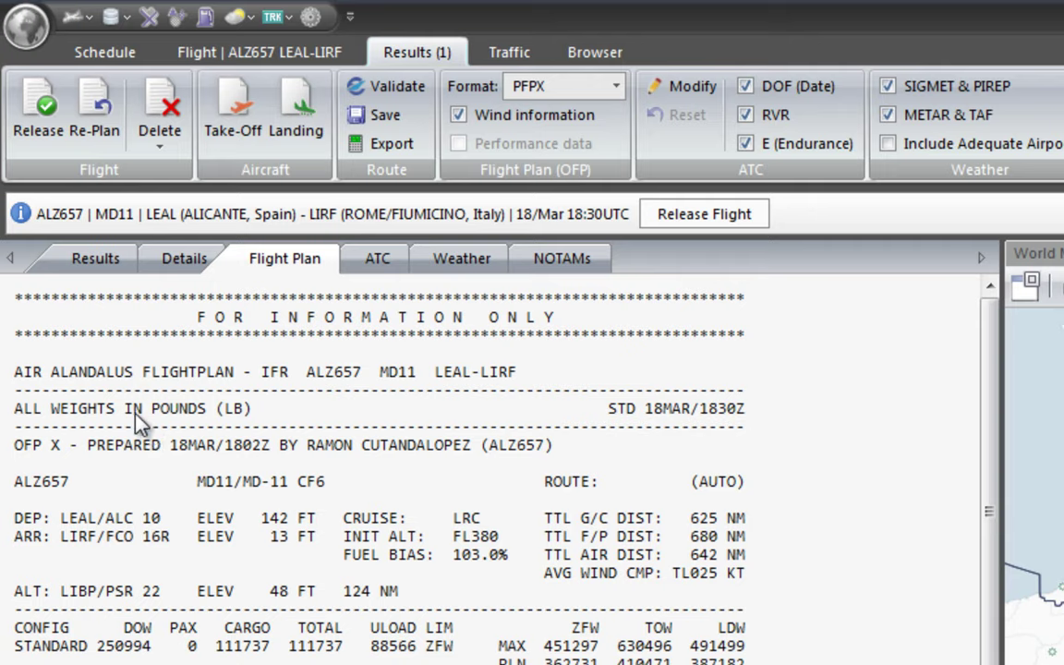
pyautogui.moveTo(138, 414); pyautogui.dragTo(251, 412)
pyautogui.keyDown('shift'); pyautogui.click(274, 421); pyautogui.keyUp('shift')
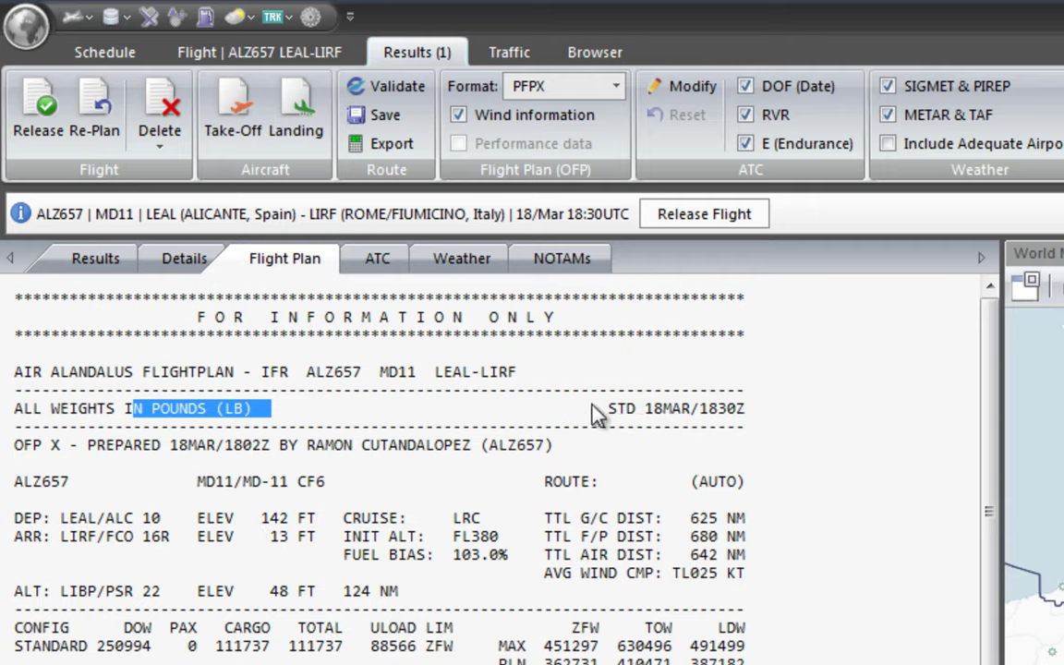
pyautogui.moveTo(597, 409); pyautogui.dragTo(791, 421)
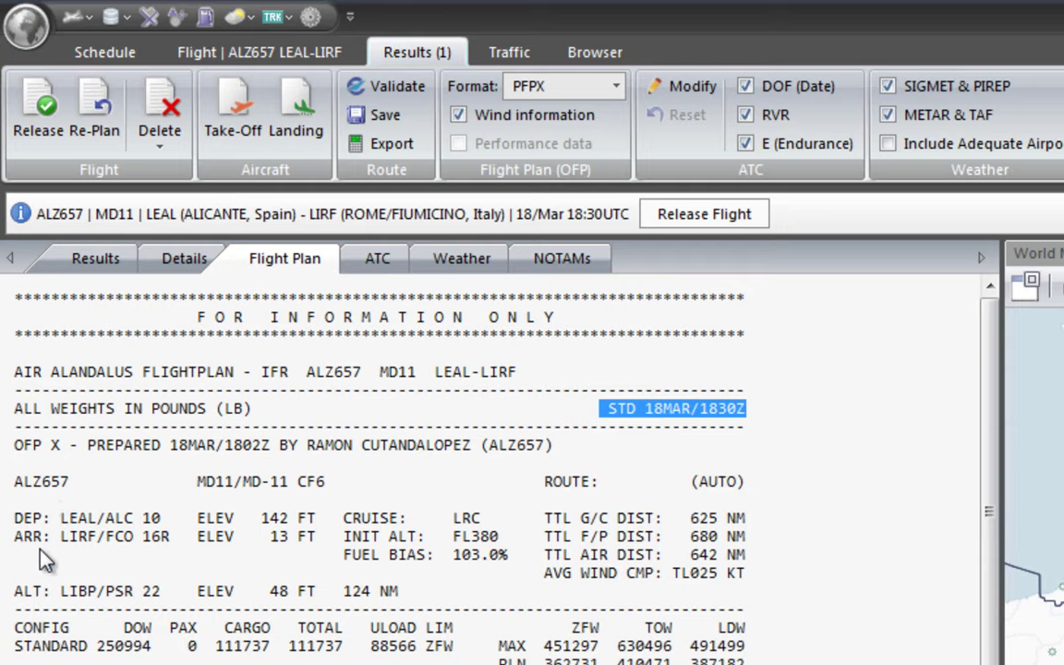
# - Examine the departure line, cruise mode, initial altitude and fuel bias in the flight plan
pyautogui.moveTo(15, 520); pyautogui.dragTo(482, 521)
pyautogui.click(344, 519)
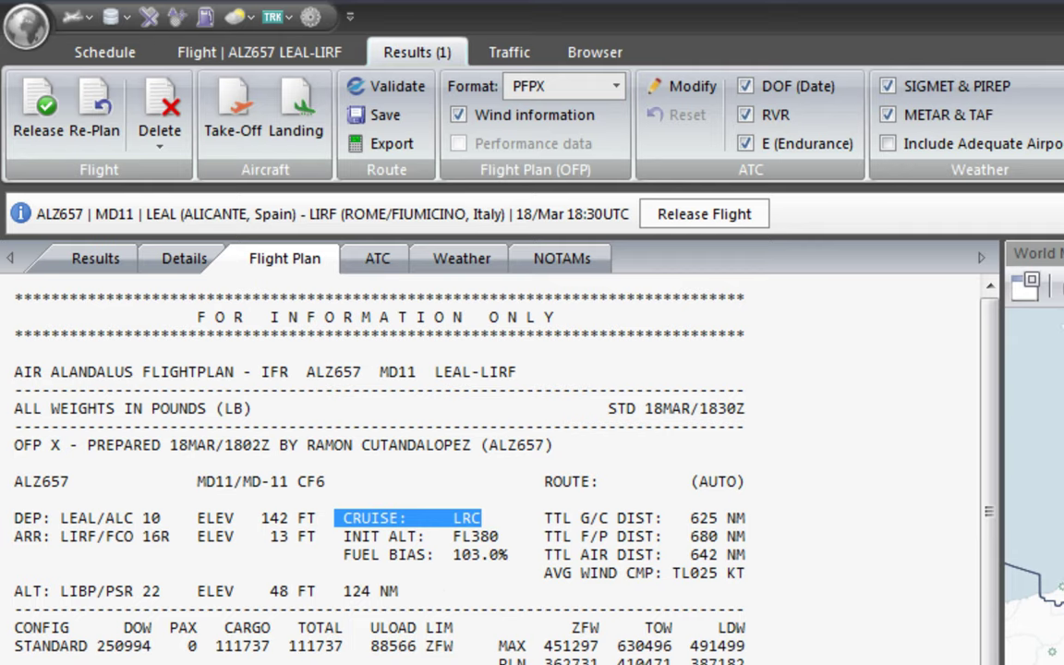
pyautogui.click(556, 529)
pyautogui.moveTo(453, 519); pyautogui.dragTo(482, 520)
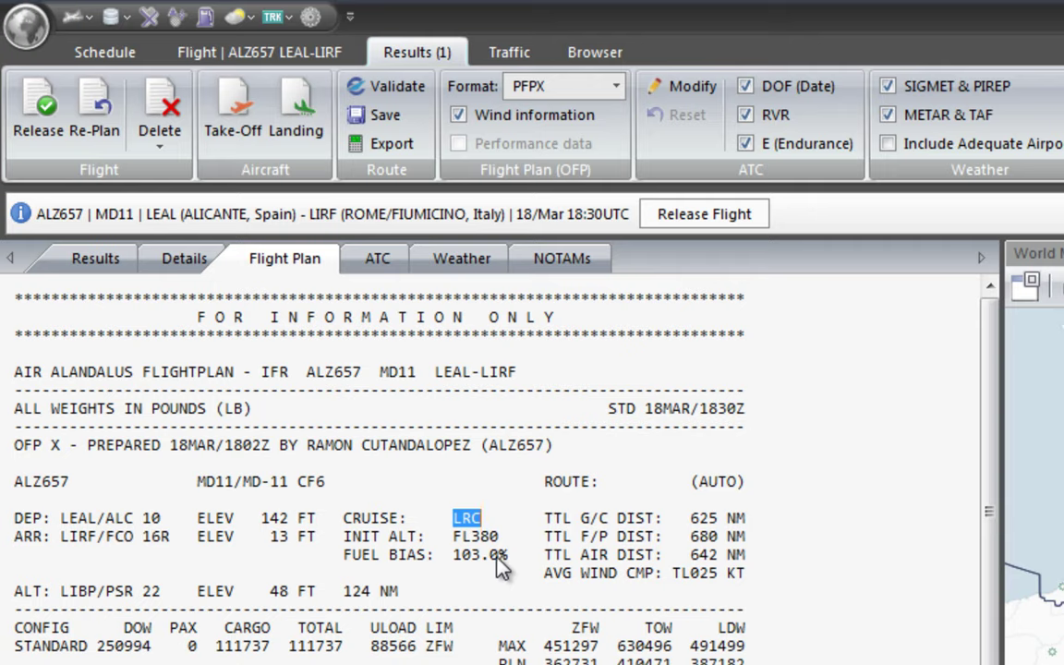
pyautogui.moveTo(344, 535); pyautogui.dragTo(499, 539)
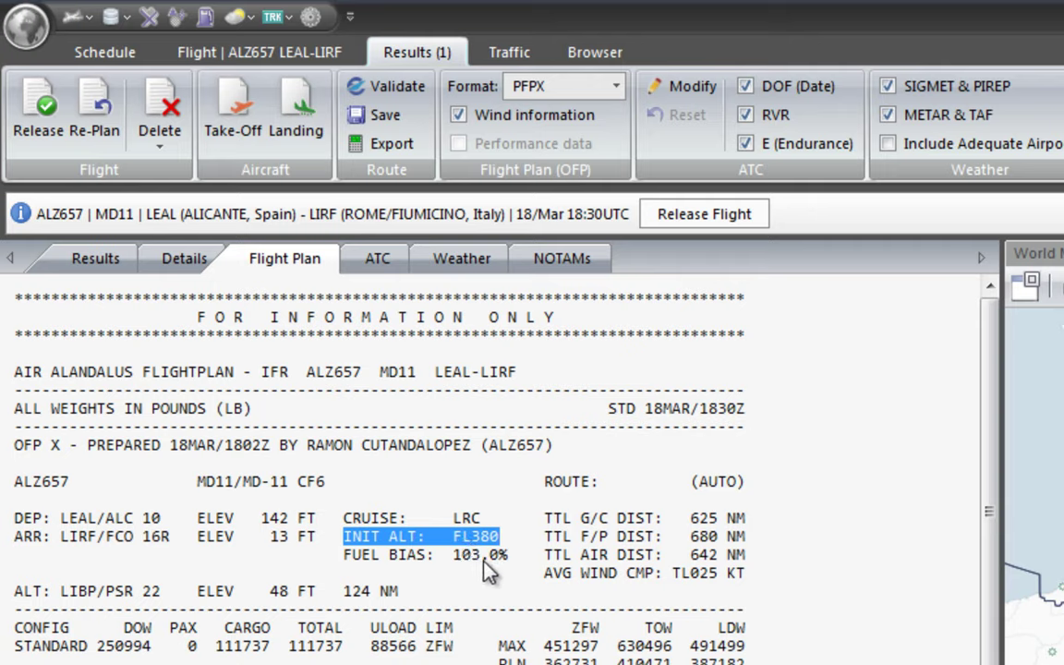
pyautogui.moveTo(352, 554); pyautogui.dragTo(507, 573)
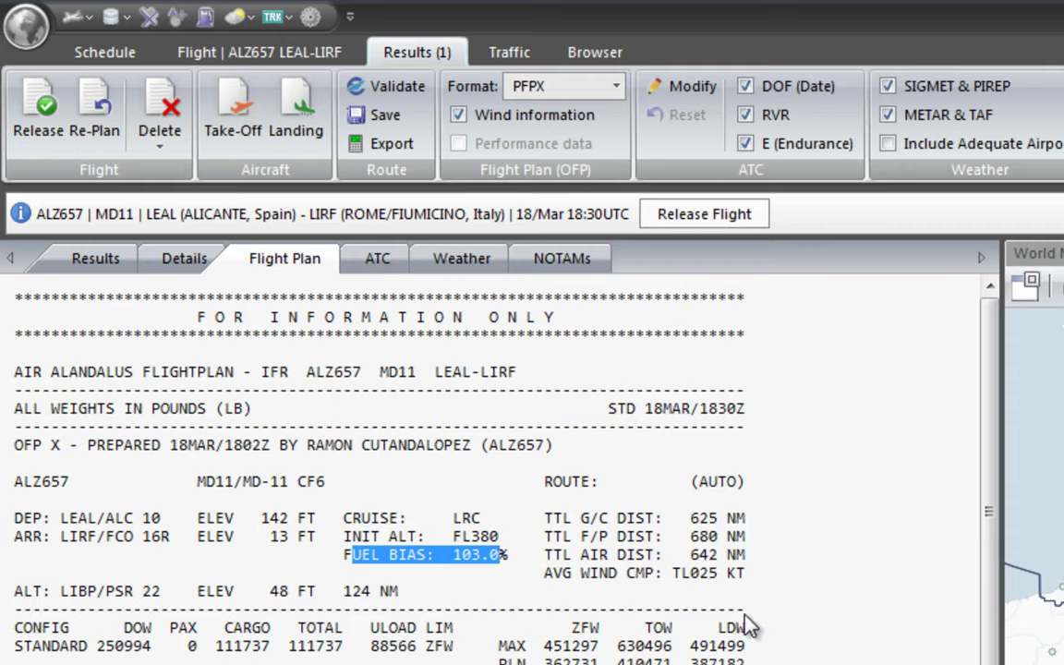
# - Examine the flight plan's total distances and the average wind component
pyautogui.click(663, 518)
pyautogui.moveTo(546, 521); pyautogui.dragTo(772, 519)
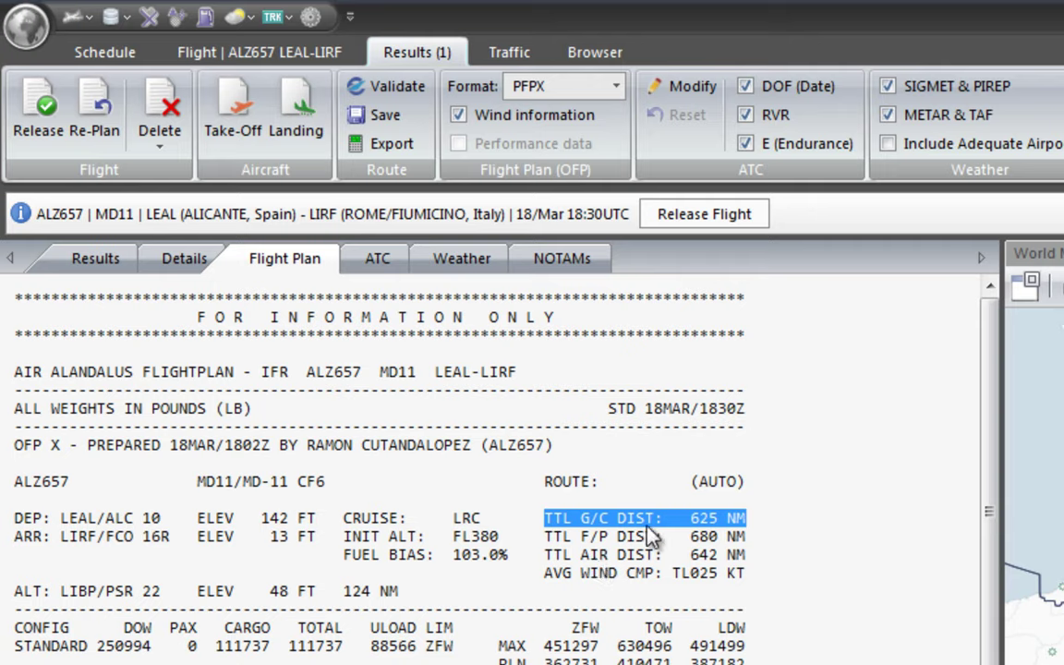
pyautogui.click(692, 570)
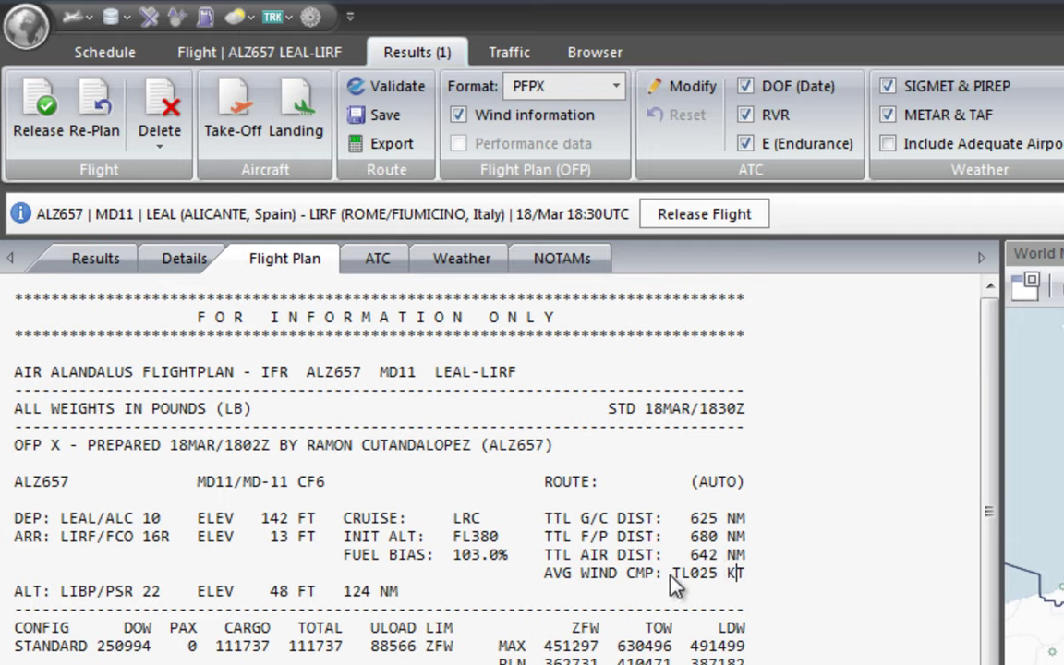
pyautogui.moveTo(673, 573); pyautogui.dragTo(747, 575)
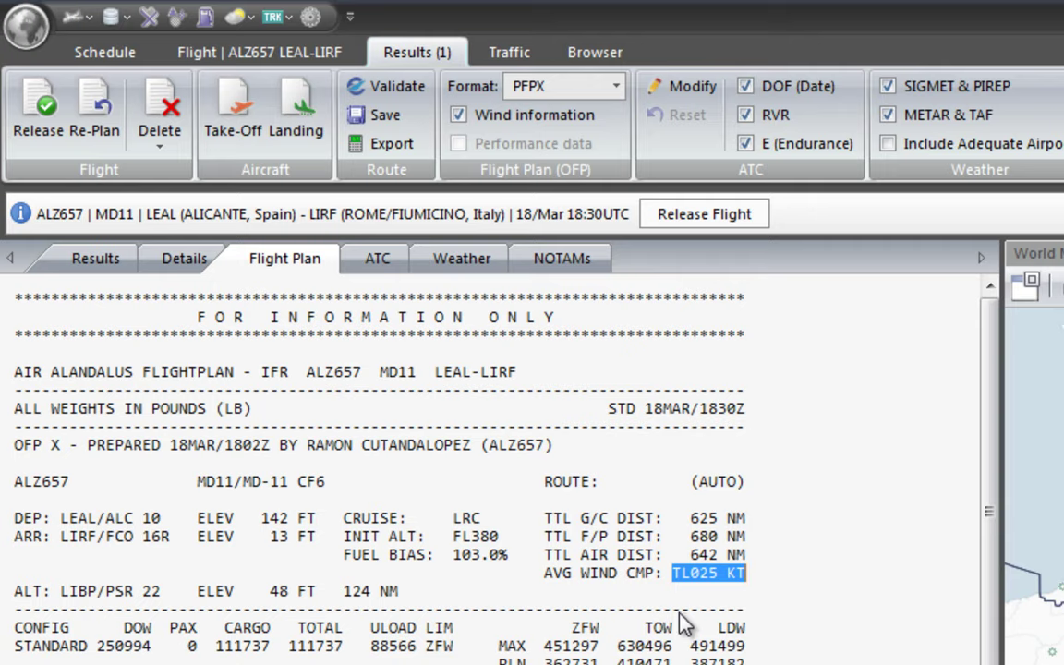
pyautogui.click(682, 577)
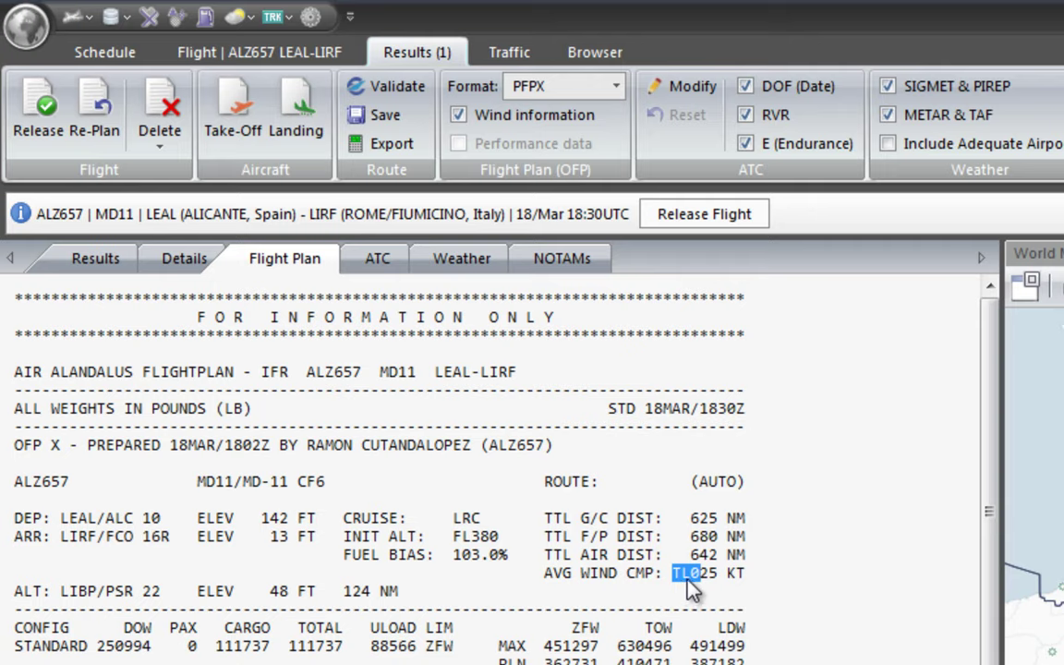
pyautogui.click(698, 596)
# - Examine the alternate airport line of the flight plan, including its runway, elevation and distance
pyautogui.click(17, 591)
pyautogui.moveTo(60, 594); pyautogui.dragTo(93, 593)
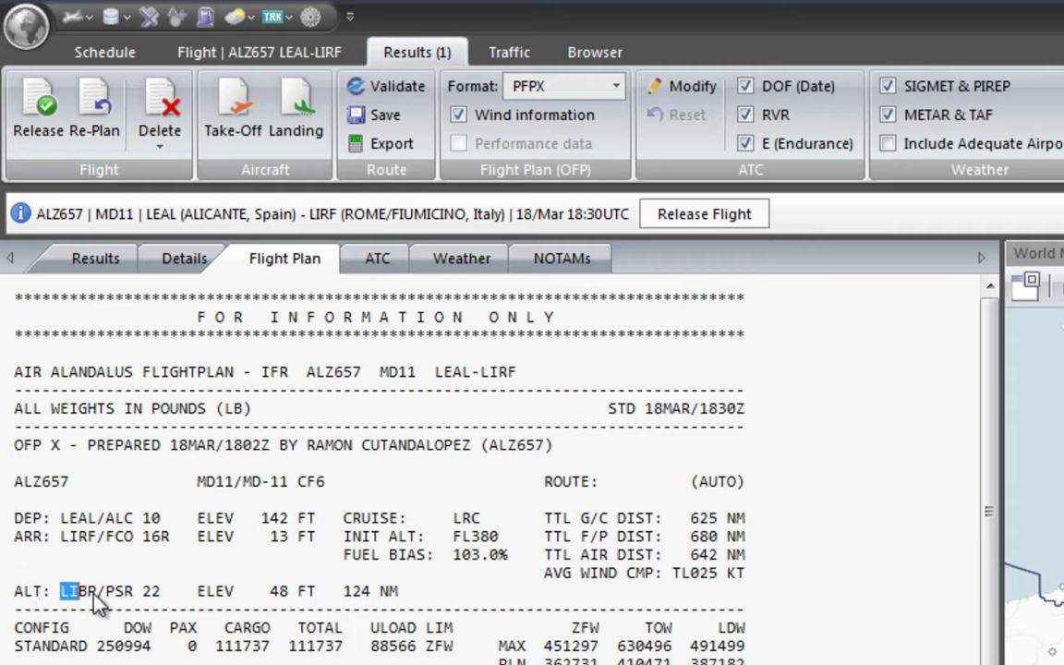
pyautogui.doubleClick(153, 599)
pyautogui.moveTo(199, 593); pyautogui.dragTo(379, 596)
pyautogui.click(351, 603)
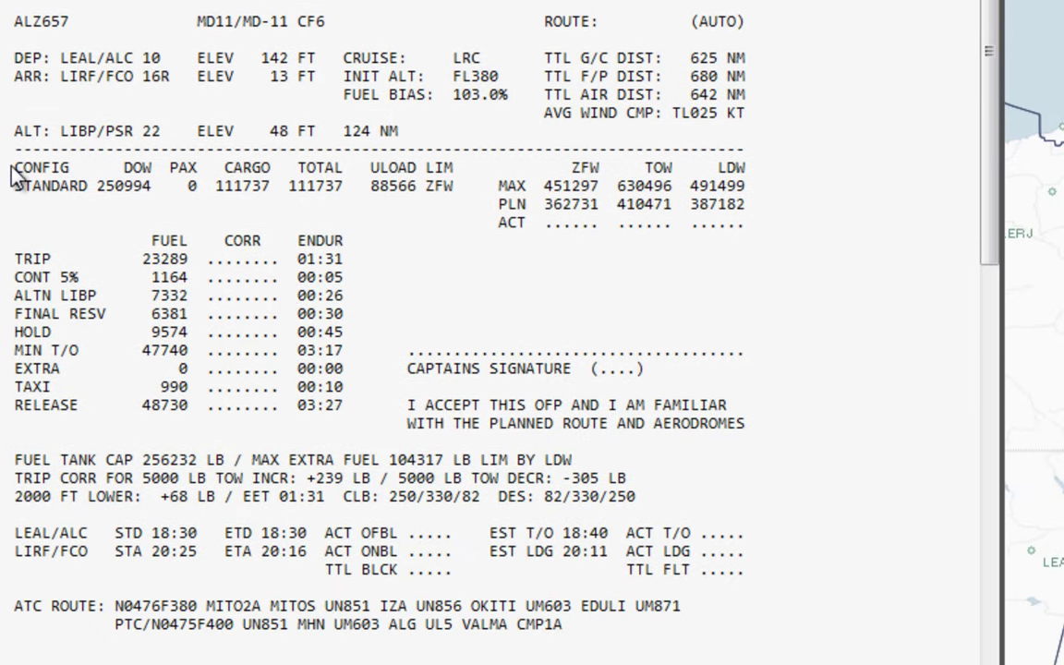
# - Examine the dry operating weight, passenger count, cargo and total payload in the flight plan's weight table
pyautogui.doubleClick(129, 169)
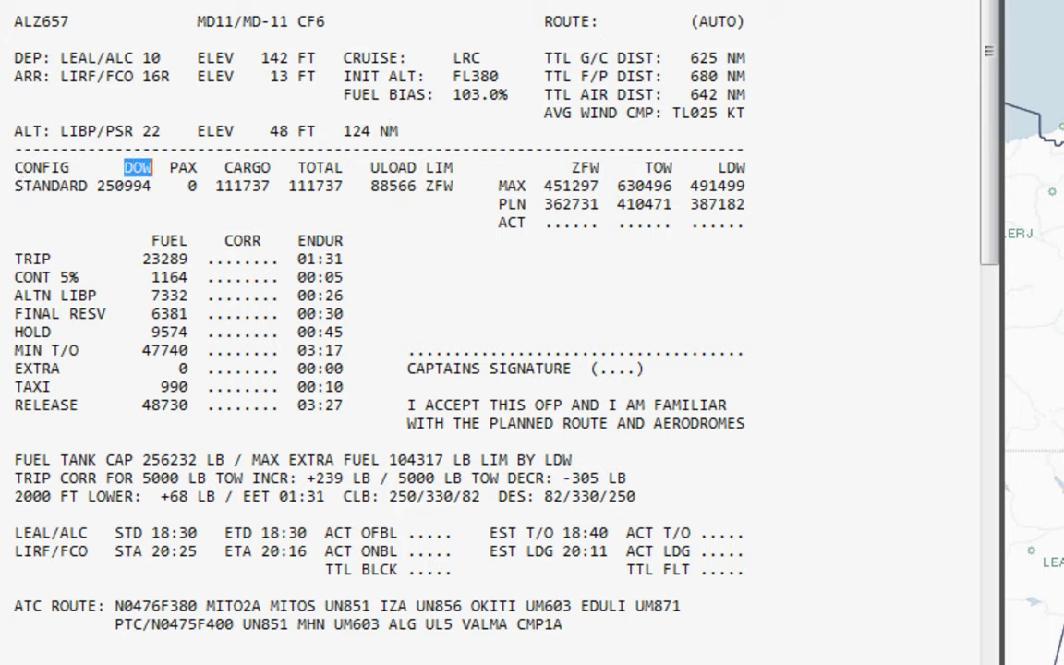
pyautogui.moveTo(97, 190); pyautogui.dragTo(157, 190)
pyautogui.click(125, 190)
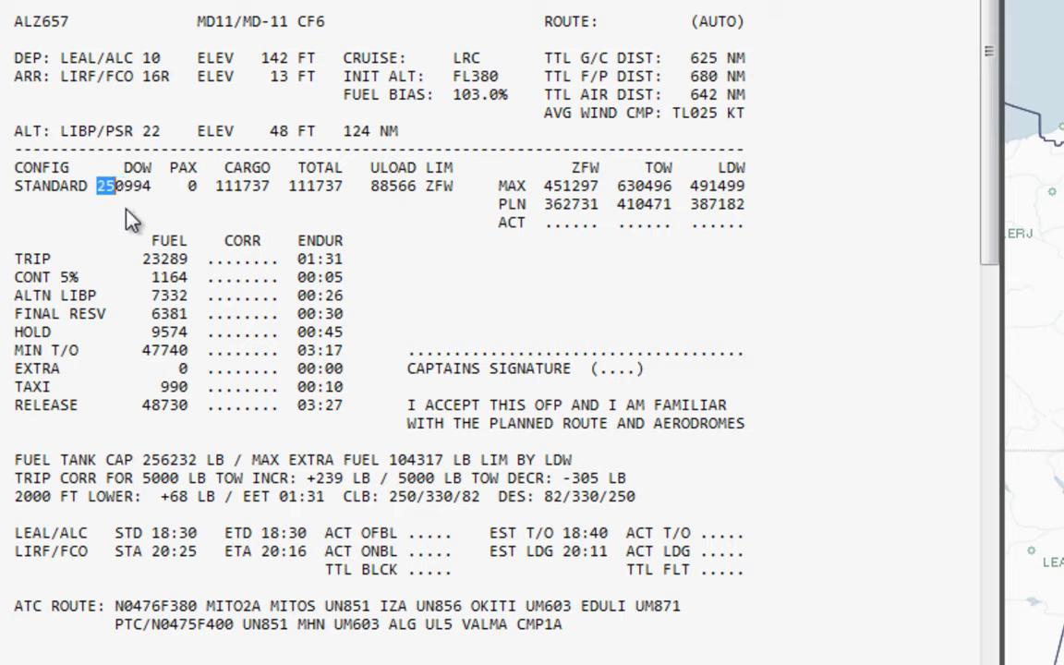
pyautogui.moveTo(179, 188); pyautogui.dragTo(277, 188)
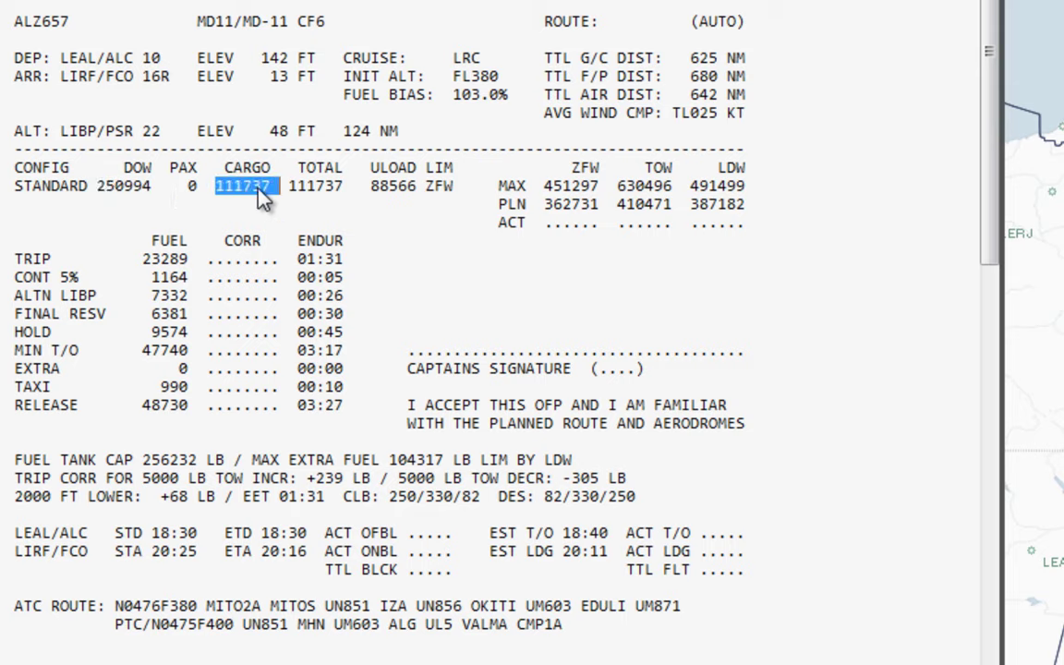
pyautogui.click(242, 187)
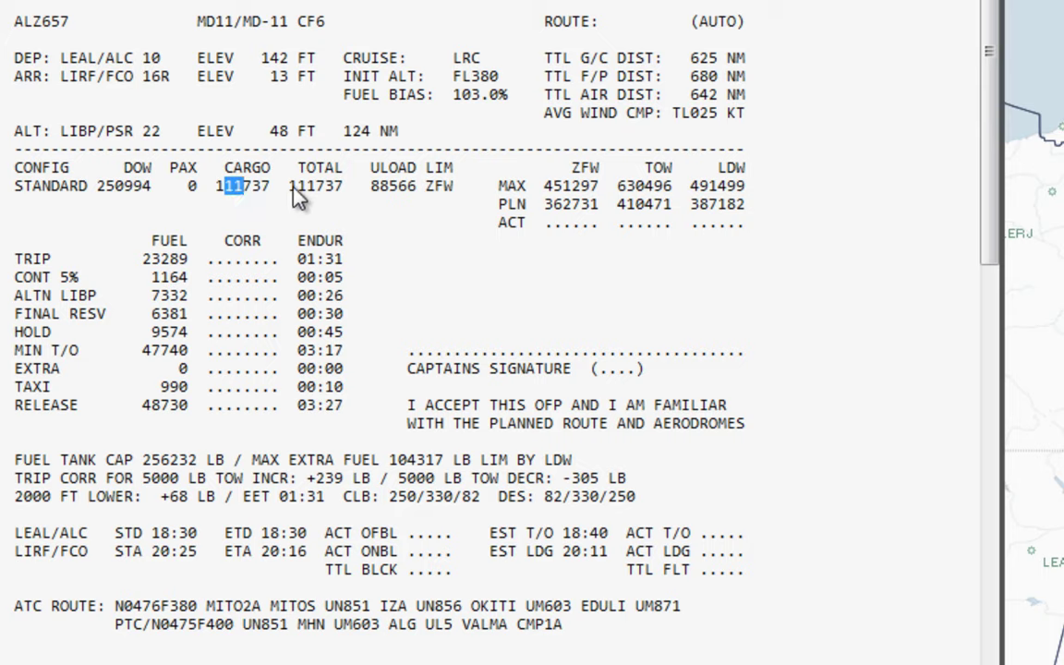
pyautogui.moveTo(291, 188); pyautogui.dragTo(342, 193)
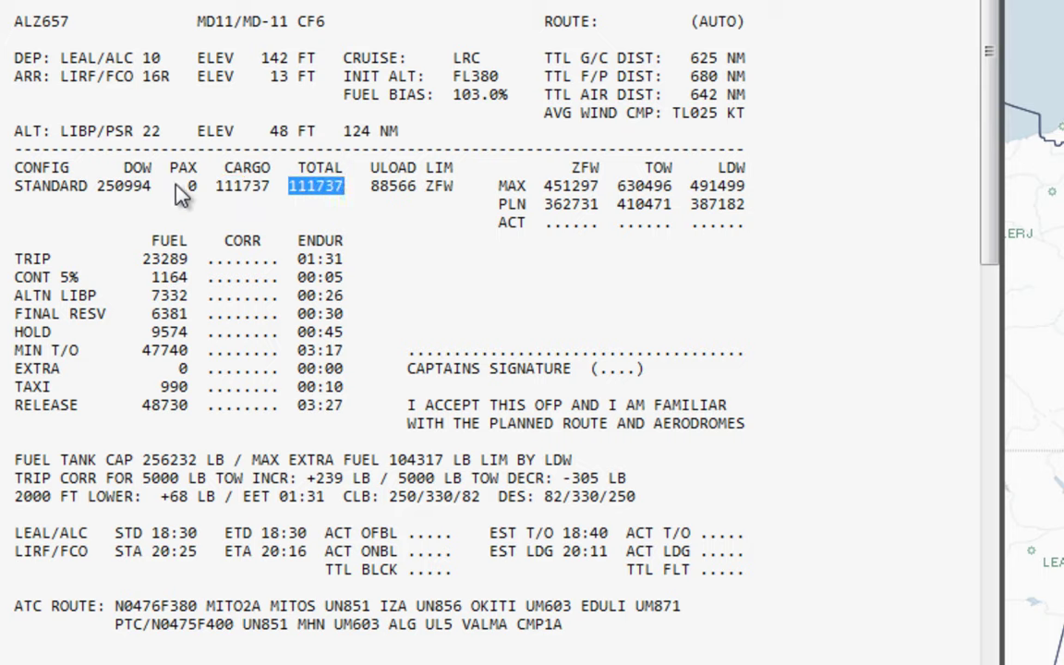
# - Examine the underload and the maximum and planned zero-fuel, takeoff and landing weights in the flight plan
pyautogui.click(390, 206)
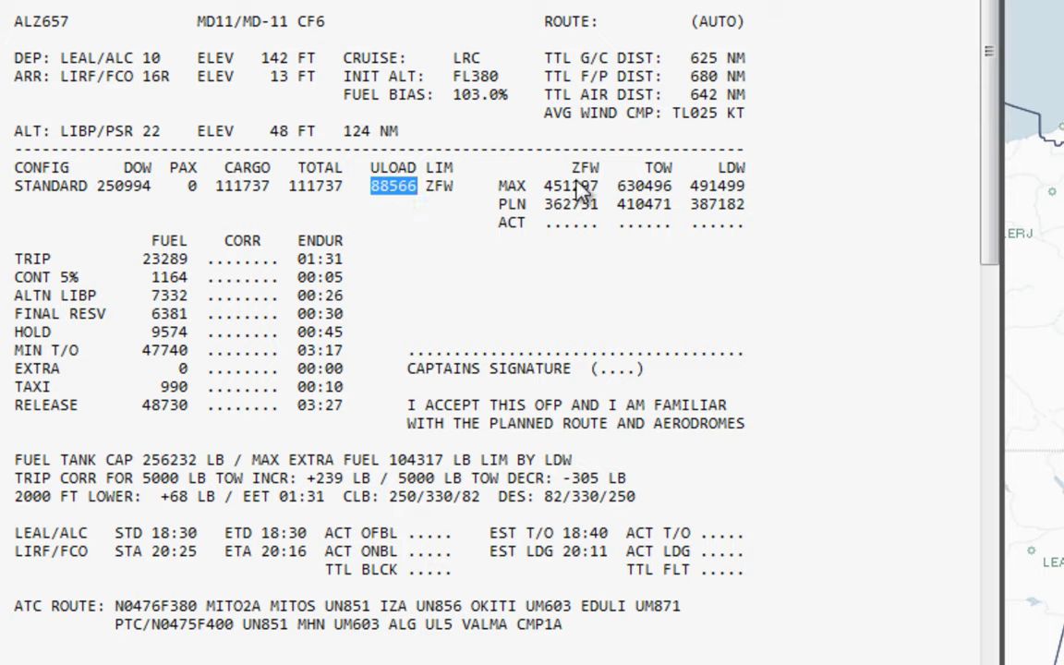
pyautogui.moveTo(545, 187); pyautogui.dragTo(602, 194)
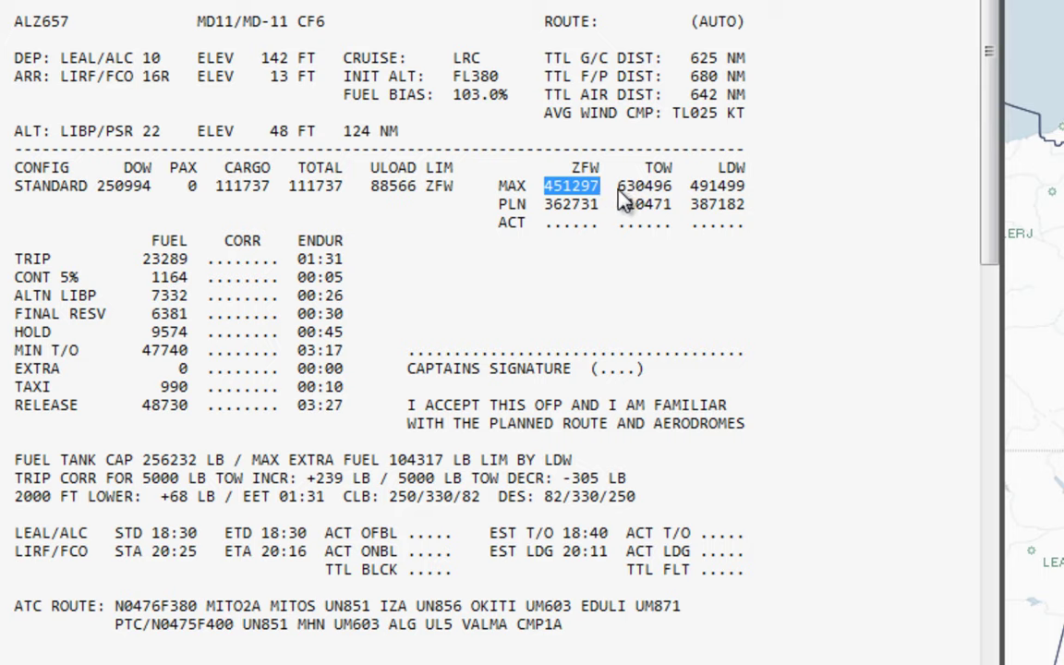
pyautogui.moveTo(645, 170); pyautogui.dragTo(675, 171)
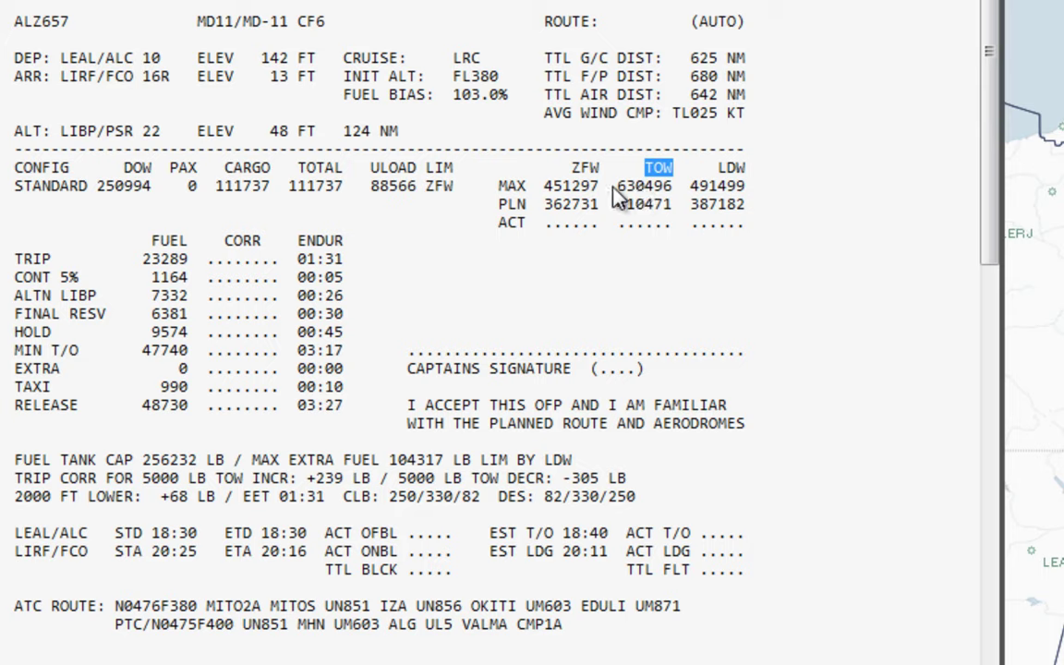
pyautogui.moveTo(615, 191); pyautogui.dragTo(656, 200)
pyautogui.click(555, 194)
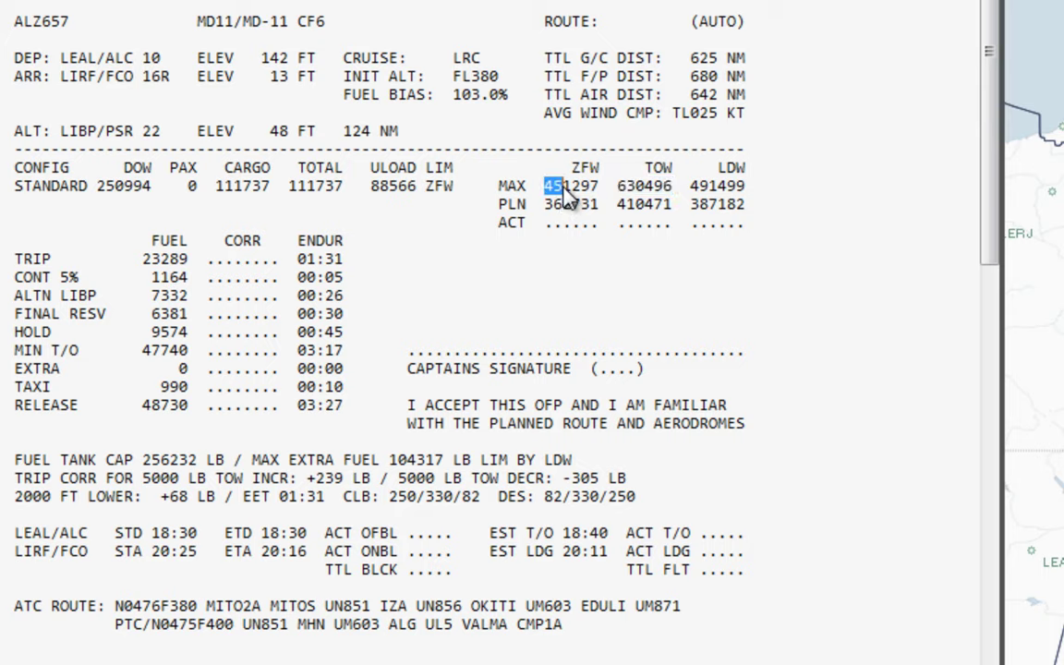
pyautogui.moveTo(563, 182); pyautogui.dragTo(596, 215)
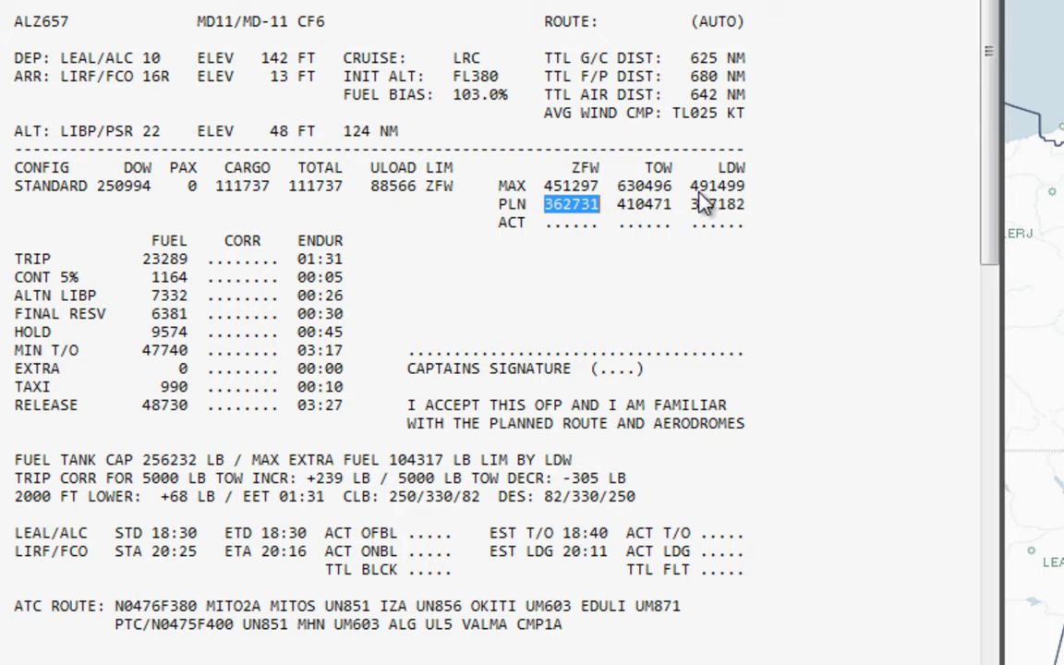
pyautogui.moveTo(690, 185); pyautogui.dragTo(718, 185)
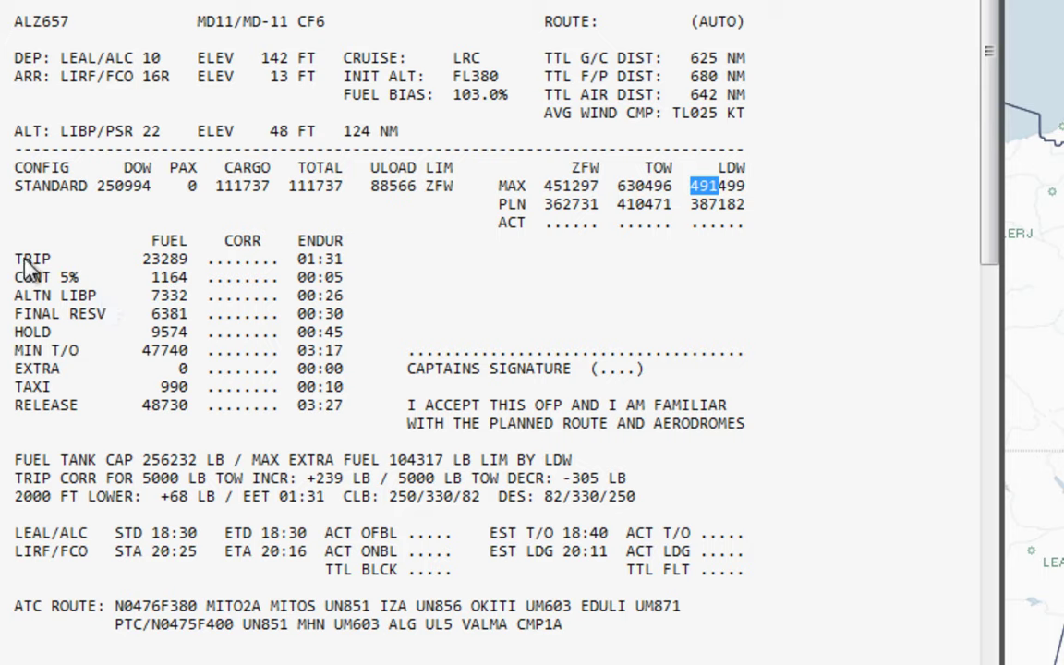
# - Examine the fuel table's trip, contingency, alternate, final reserve and hold entries with their endurance times
pyautogui.moveTo(15, 259); pyautogui.dragTo(195, 270)
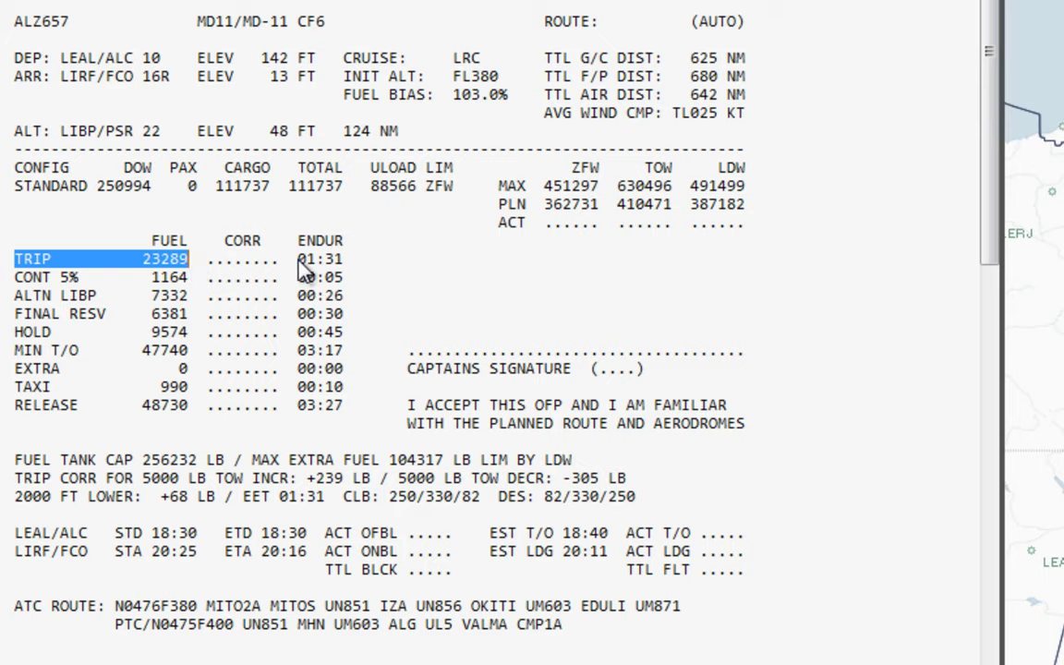
pyautogui.moveTo(299, 261); pyautogui.dragTo(355, 266)
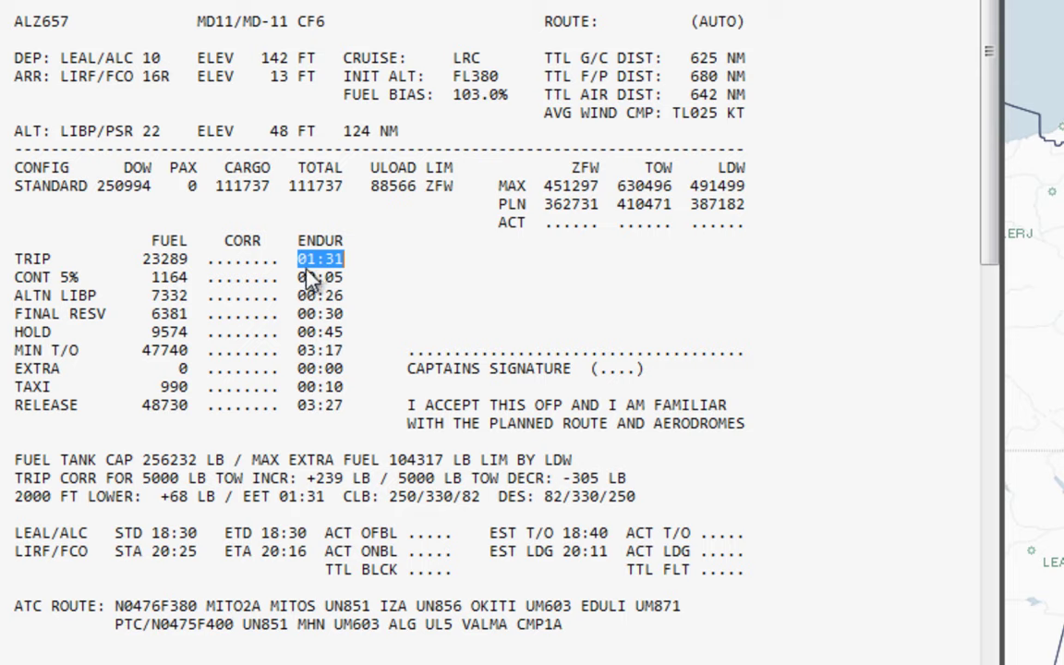
pyautogui.moveTo(14, 282); pyautogui.dragTo(79, 286)
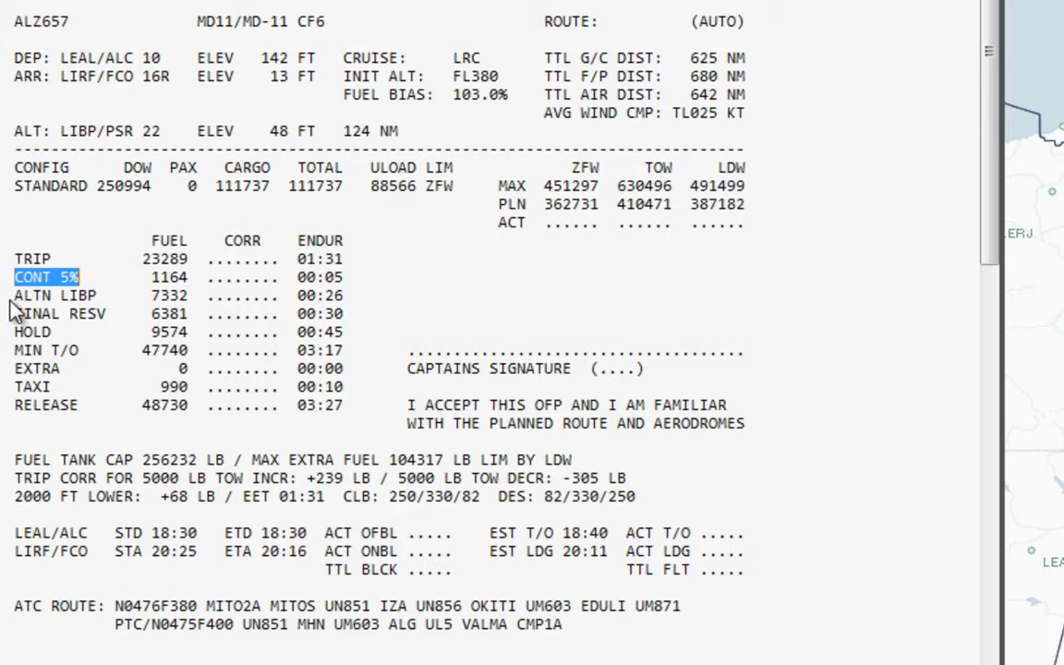
pyautogui.moveTo(143, 296); pyautogui.dragTo(182, 315)
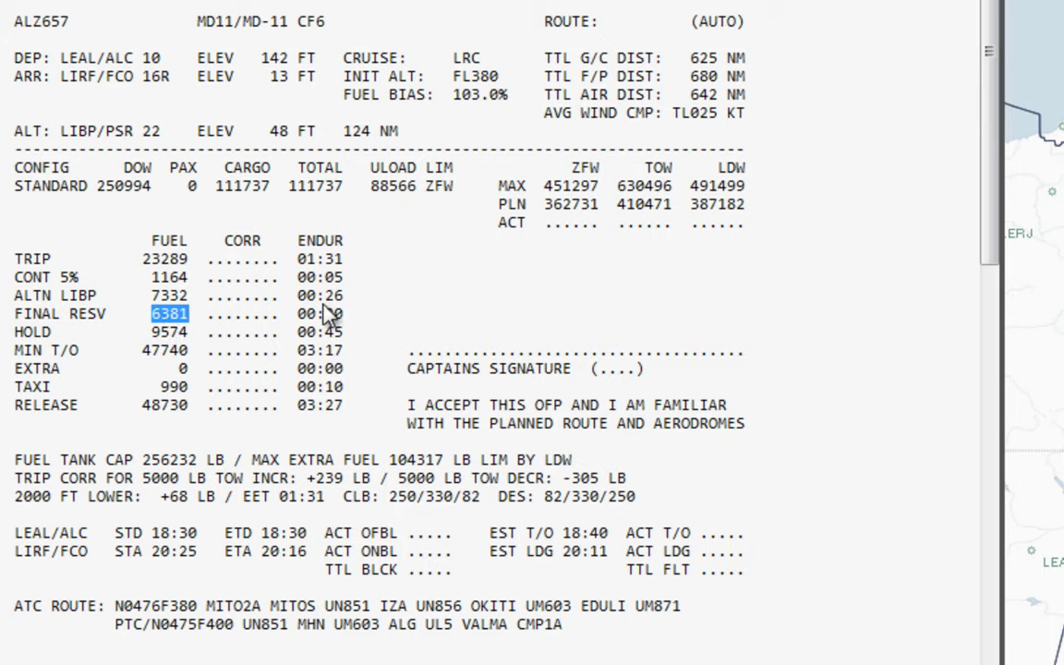
pyautogui.moveTo(294, 314); pyautogui.dragTo(336, 317)
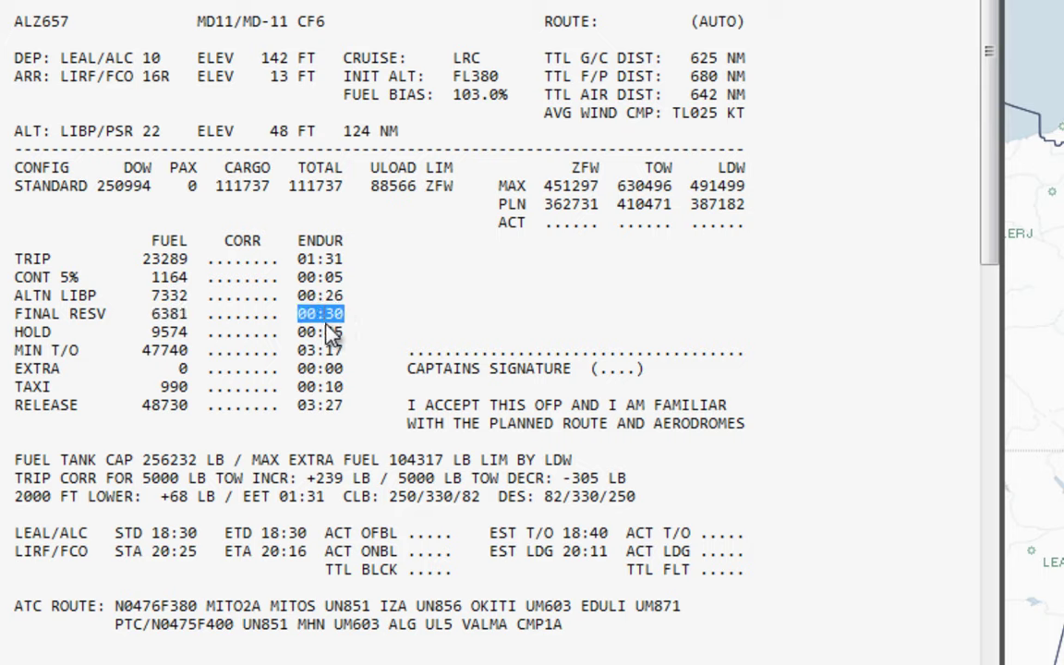
pyautogui.moveTo(153, 333); pyautogui.dragTo(172, 337)
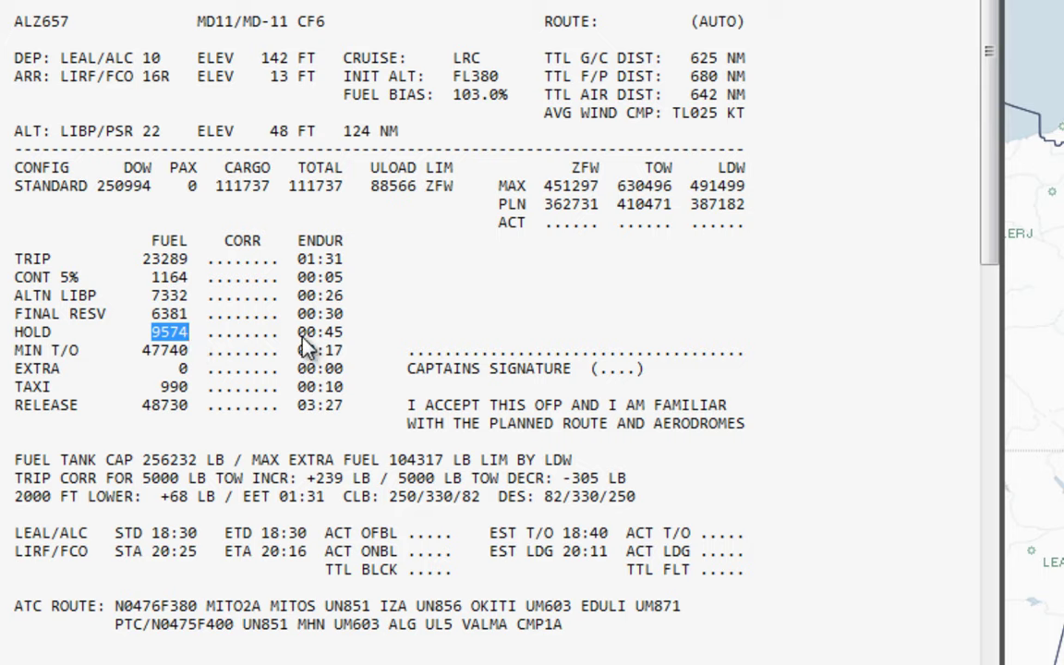
pyautogui.moveTo(298, 333); pyautogui.dragTo(345, 338)
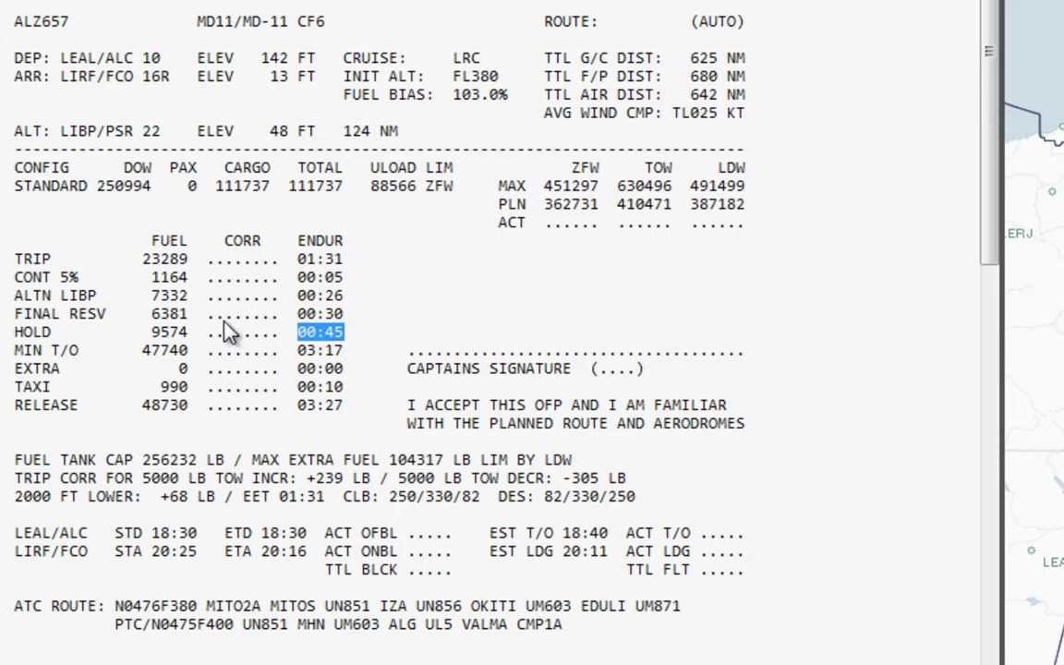
# - Examine the minimum takeoff, taxi and release fuel, the release endurance and the captain's signature block
pyautogui.moveTo(143, 352); pyautogui.dragTo(183, 390)
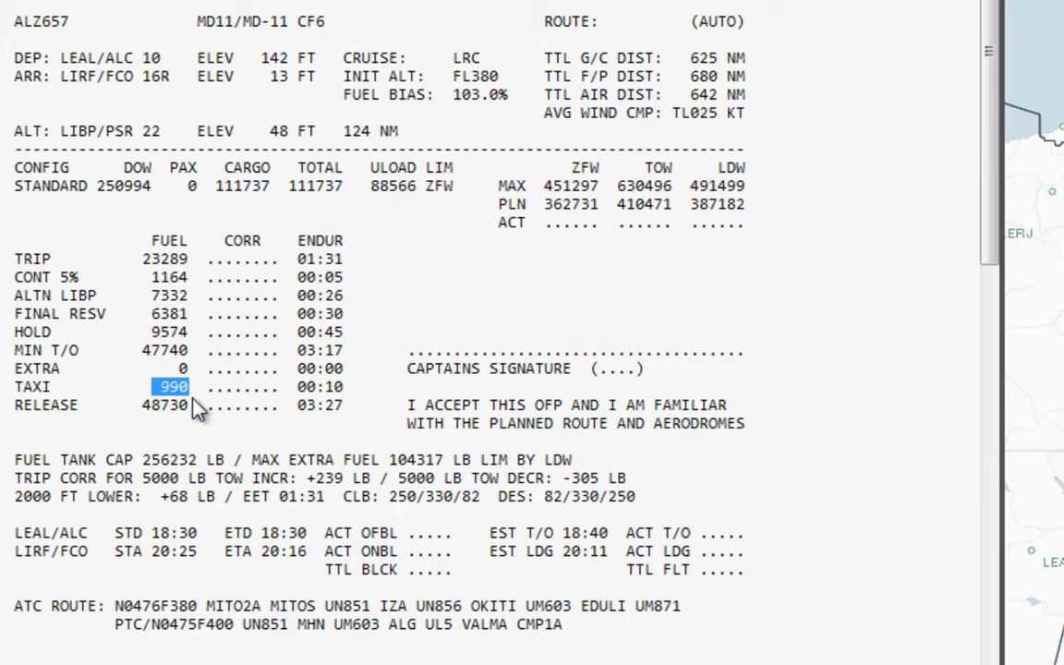
pyautogui.click(144, 351)
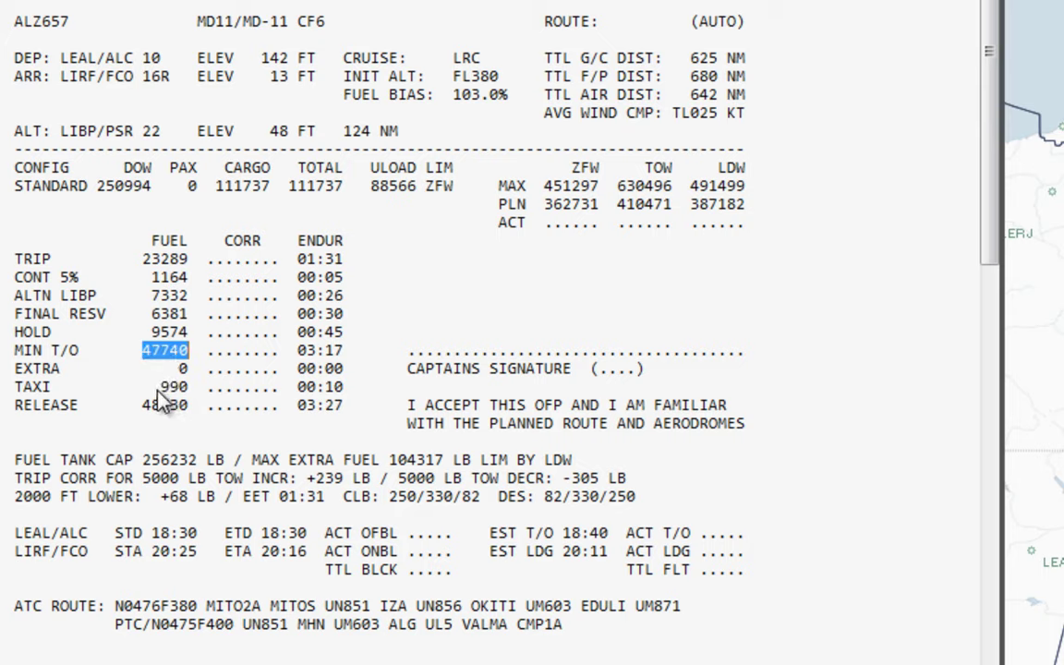
pyautogui.doubleClick(169, 390)
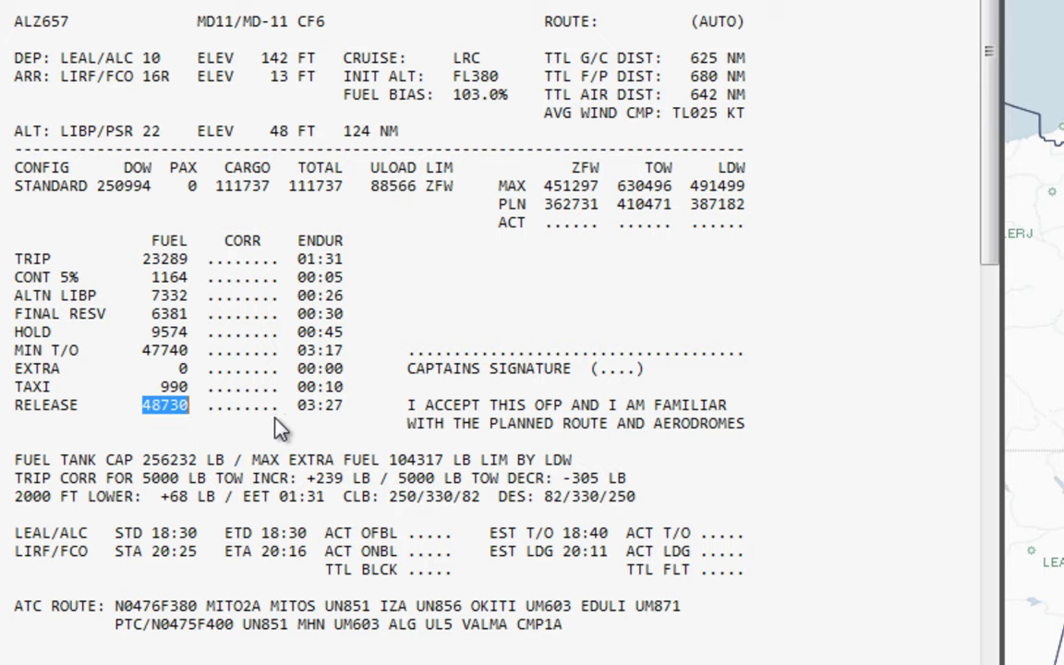
pyautogui.moveTo(298, 406); pyautogui.dragTo(337, 407)
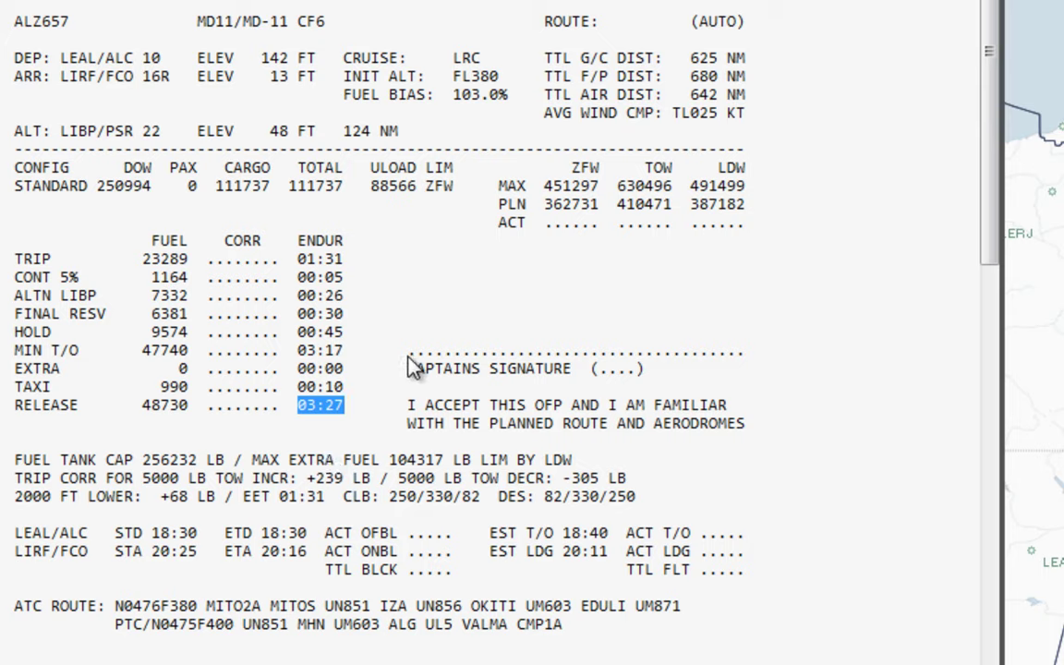
pyautogui.moveTo(389, 350)
pyautogui.mouseDown()
pyautogui.moveTo(675, 402)
pyautogui.moveTo(739, 434)
pyautogui.mouseUp()
# - Examine the fuel tank capacity, maximum extra fuel and trip fuel corrections for takeoff weight changes
pyautogui.scroll(-4, 721, 439)
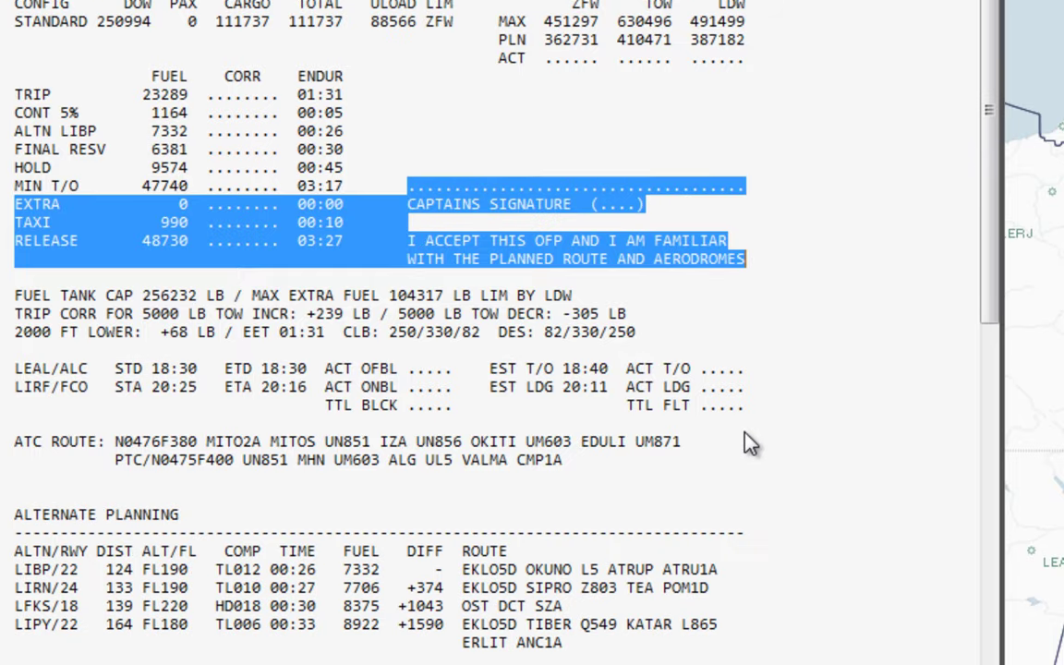
pyautogui.scroll(-3, 673, 442)
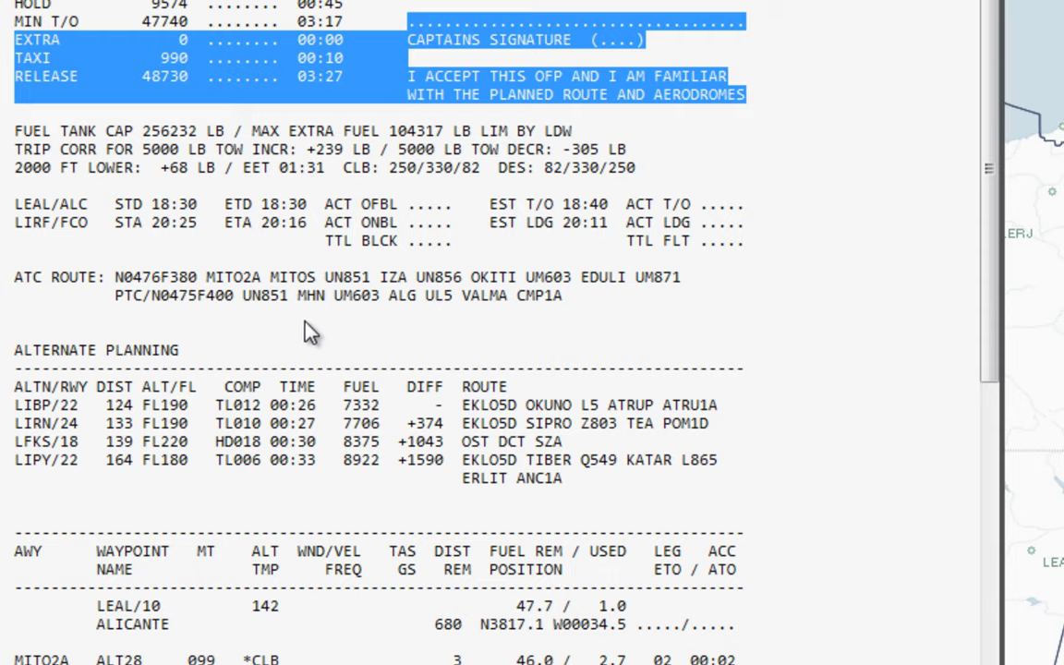
pyautogui.click(89, 132)
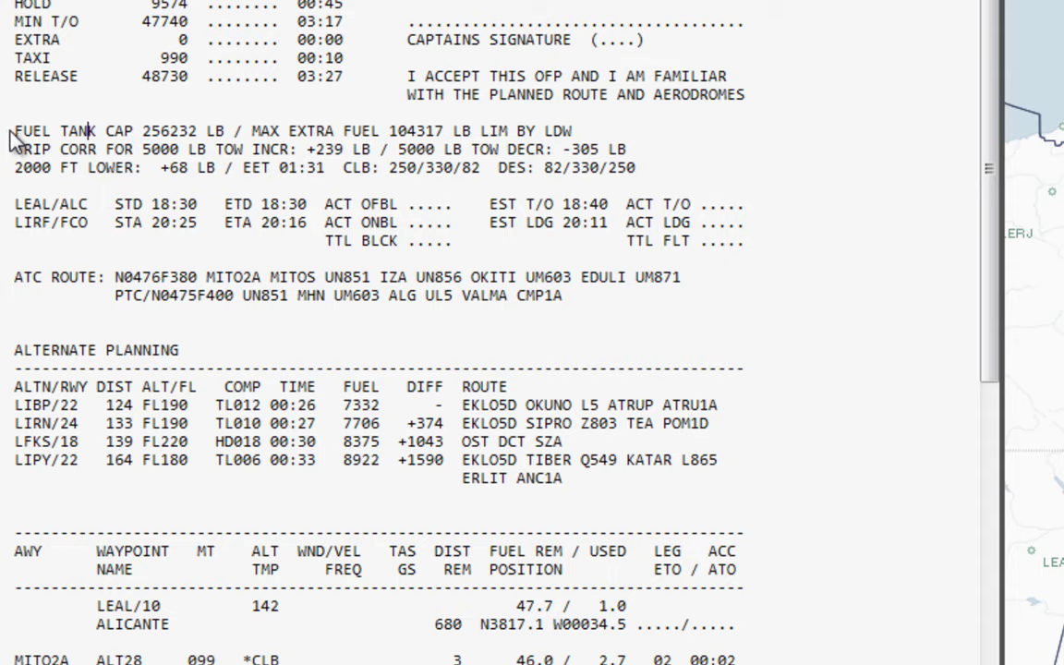
pyautogui.moveTo(11, 132); pyautogui.dragTo(480, 144)
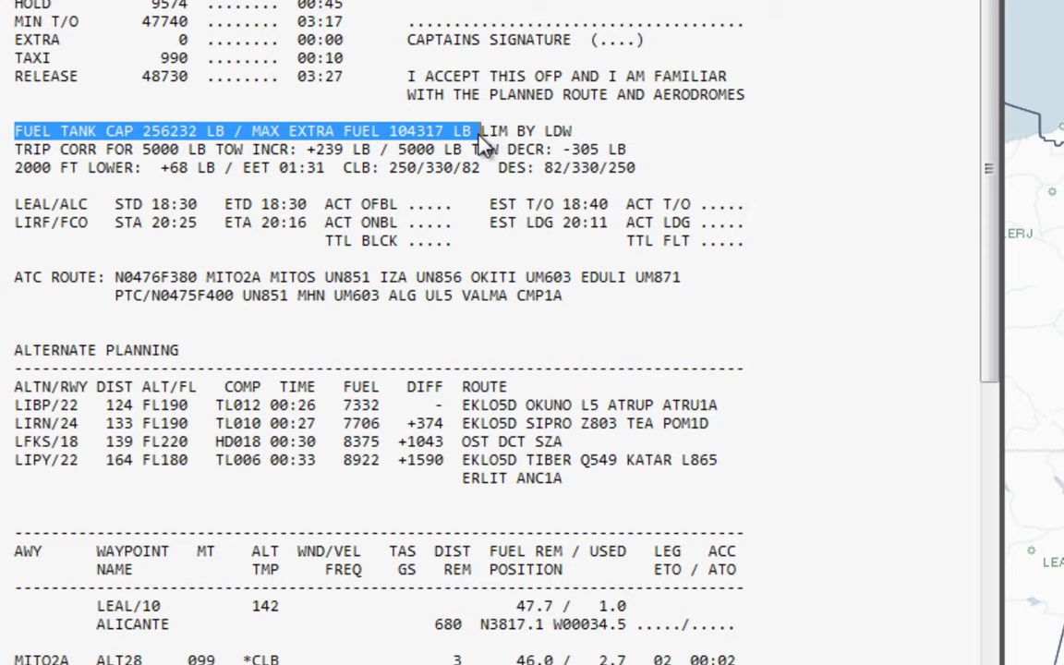
pyautogui.click(31, 151)
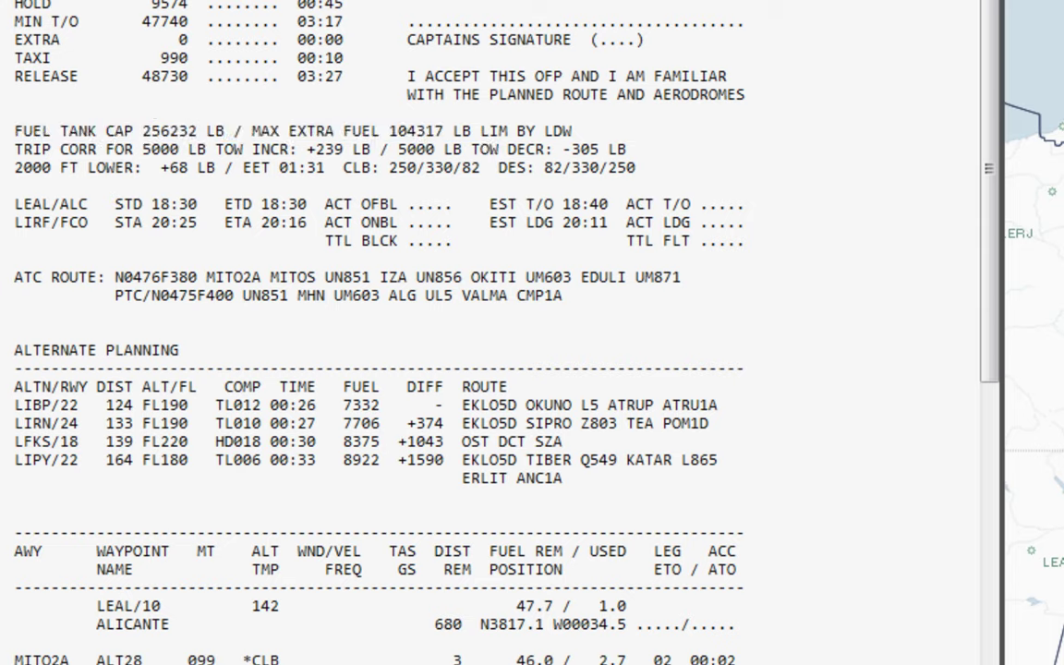
pyautogui.doubleClick(26, 150)
pyautogui.moveTo(107, 150); pyautogui.dragTo(668, 153)
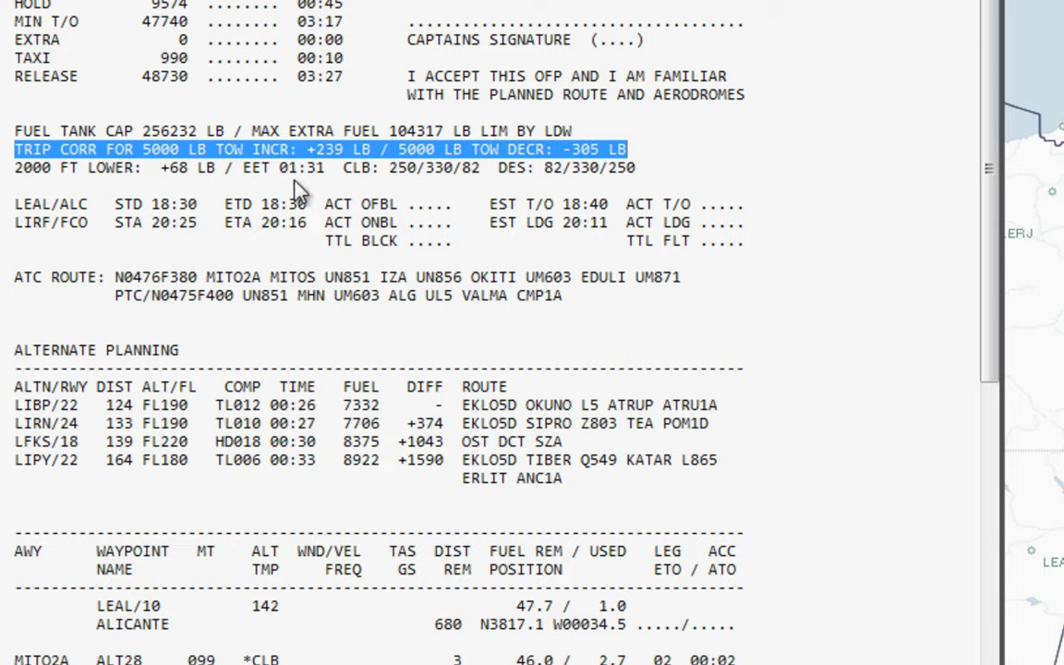
# - Examine the estimated en-route time and the climb and descent speed profiles below the trip corrections
pyautogui.click(261, 152)
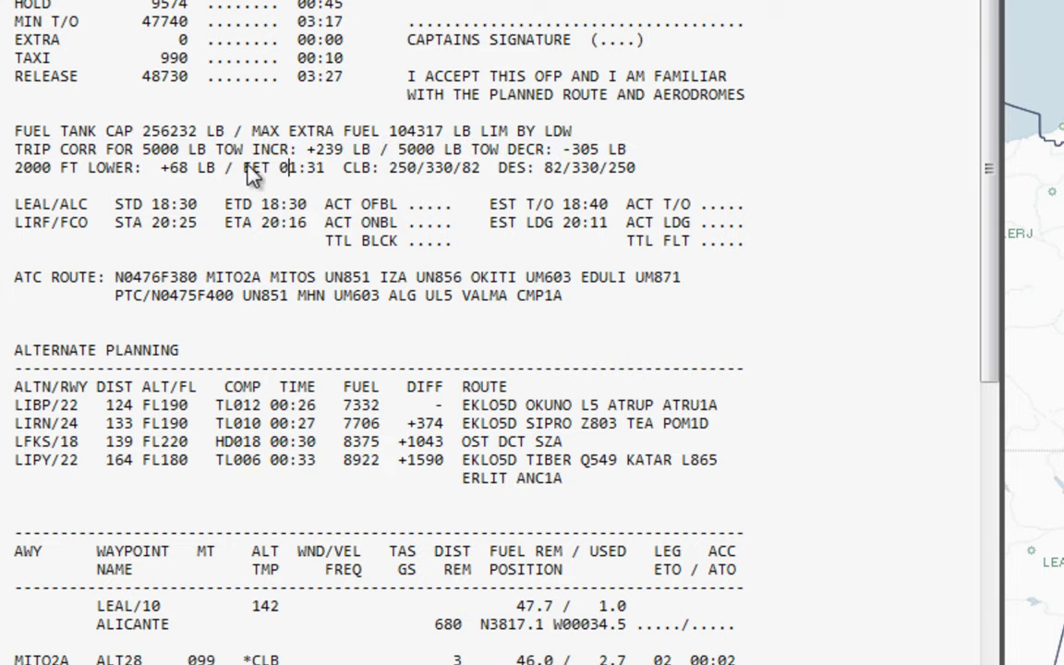
pyautogui.moveTo(245, 170); pyautogui.dragTo(317, 174)
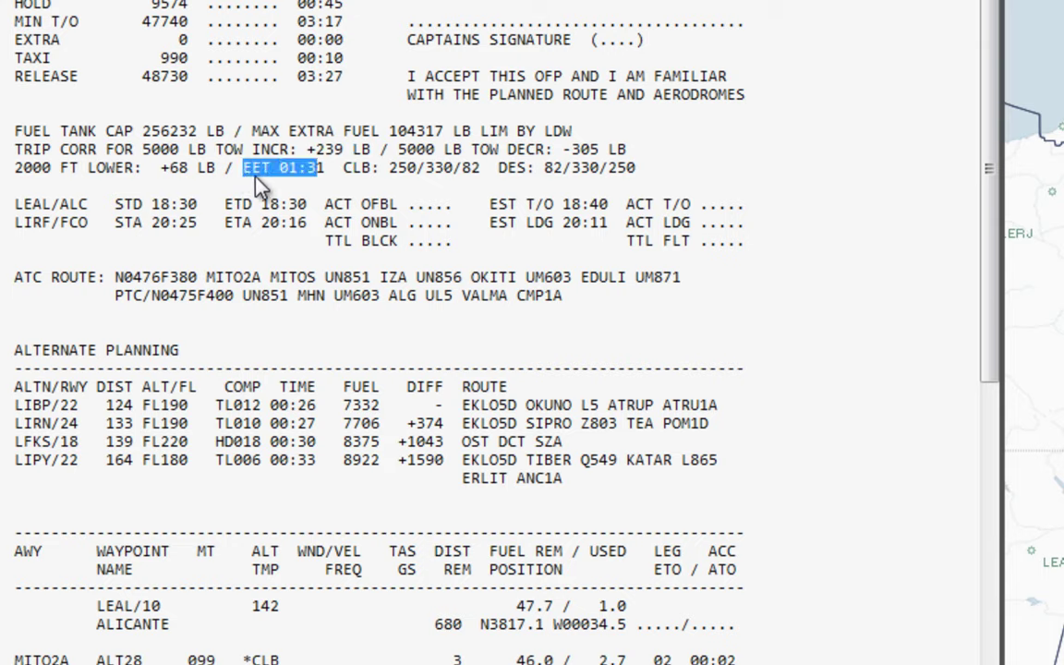
pyautogui.moveTo(246, 176); pyautogui.dragTo(328, 176)
pyautogui.click(256, 151)
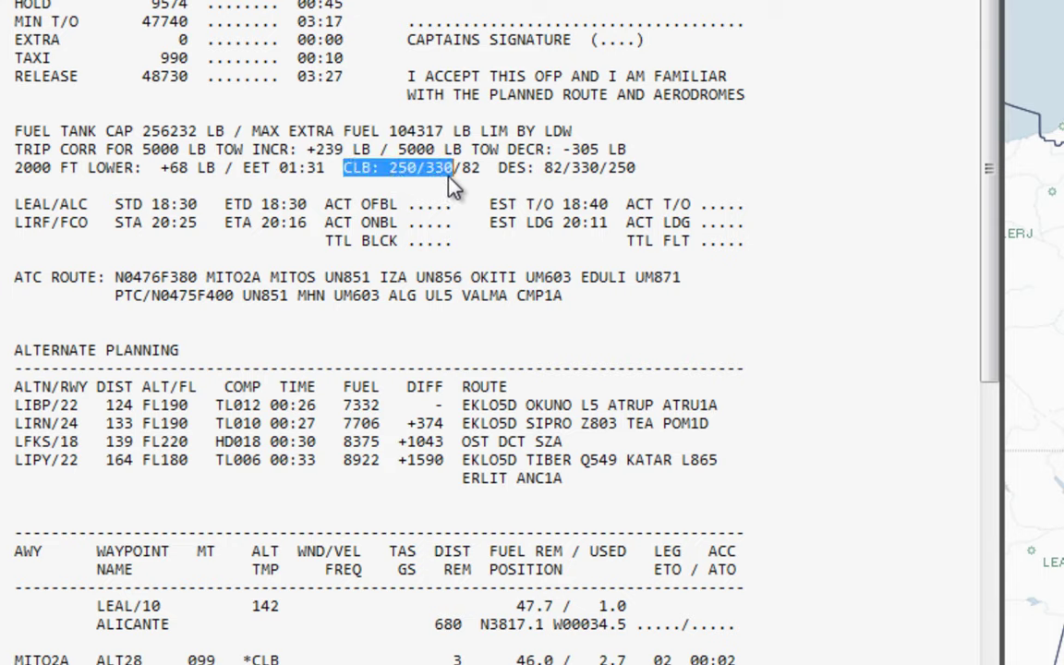
pyautogui.doubleClick(477, 170)
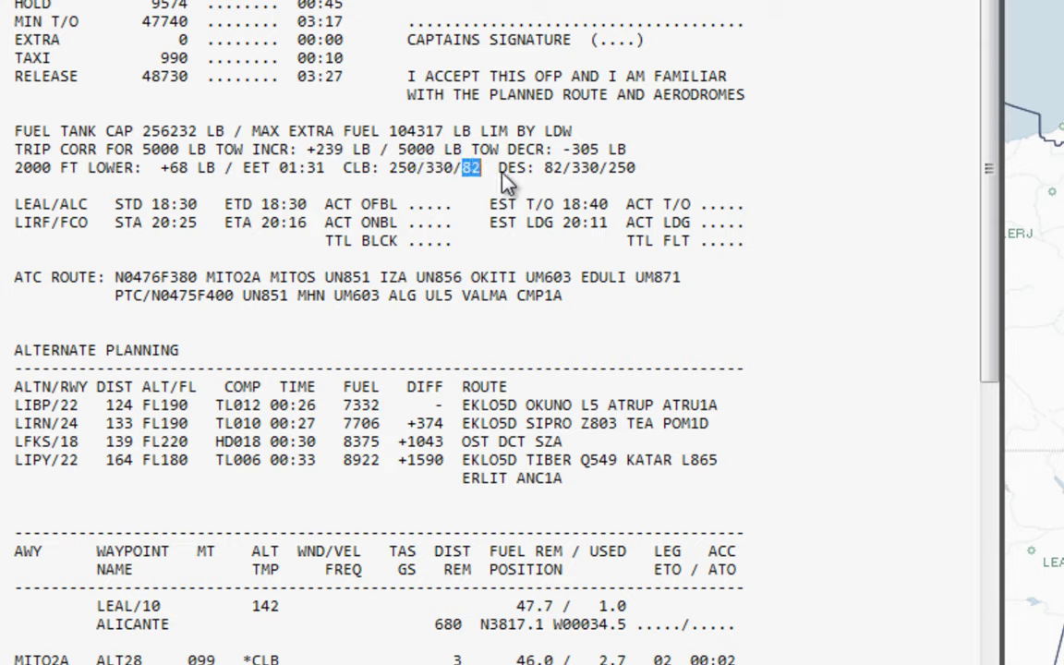
pyautogui.doubleClick(511, 170)
pyautogui.click(380, 169)
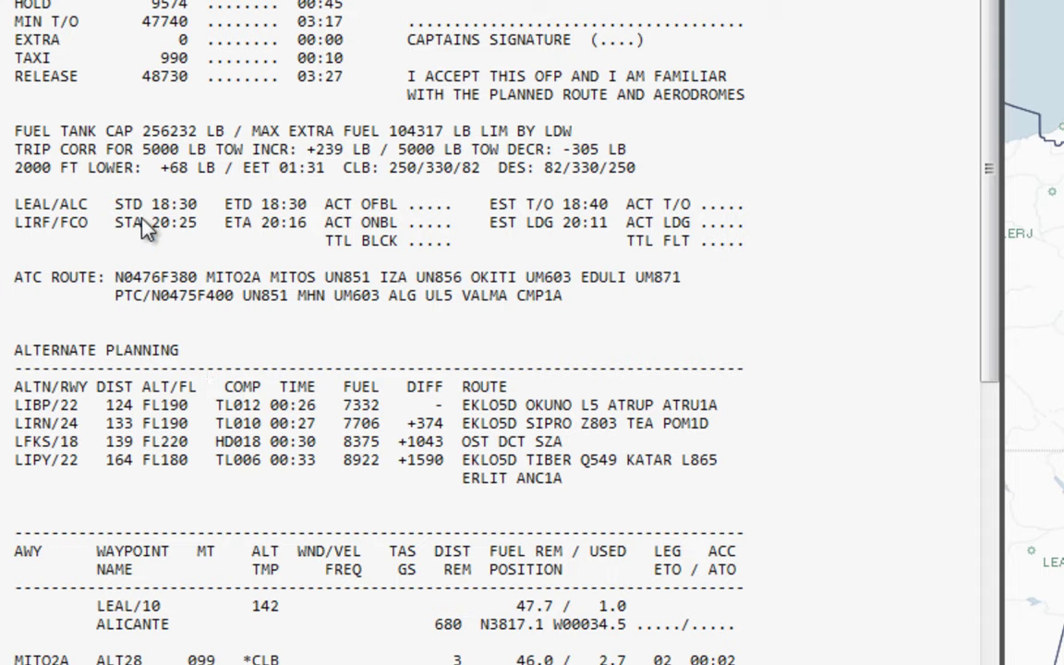
# - Examine the scheduled and estimated departure and arrival times, including the estimated takeoff and landing times
pyautogui.moveTo(118, 205); pyautogui.dragTo(311, 207)
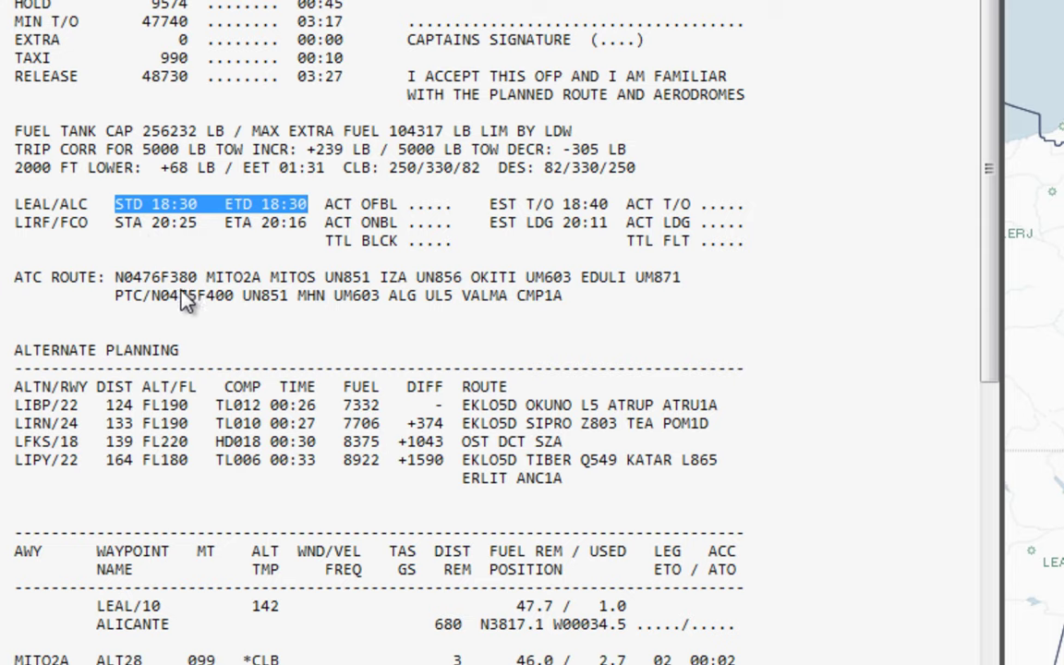
pyautogui.click(263, 240)
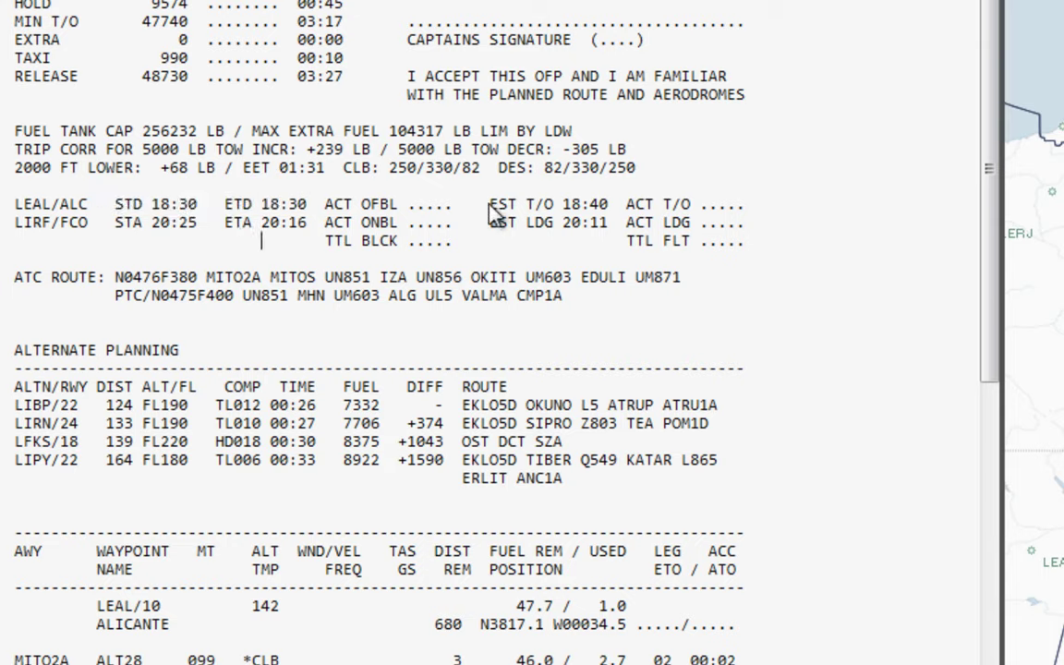
pyautogui.moveTo(491, 204); pyautogui.dragTo(612, 208)
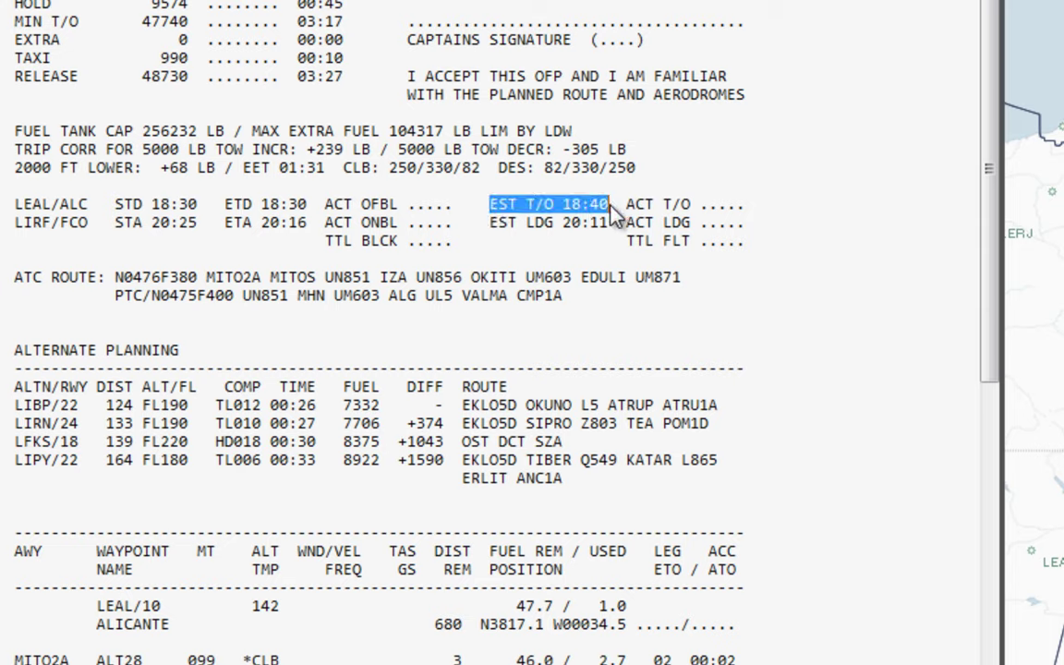
pyautogui.moveTo(491, 222); pyautogui.dragTo(614, 231)
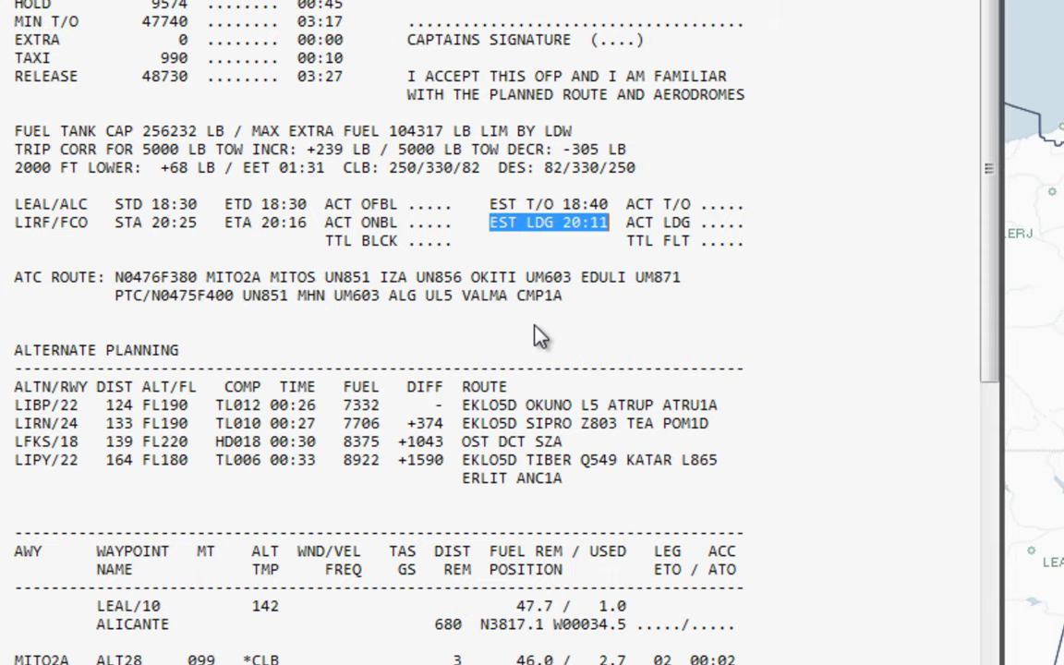
# - Examine the full ATC route string in the flight plan, from the initial speed and level to the arrival procedure
pyautogui.scroll(-3, 516, 348)
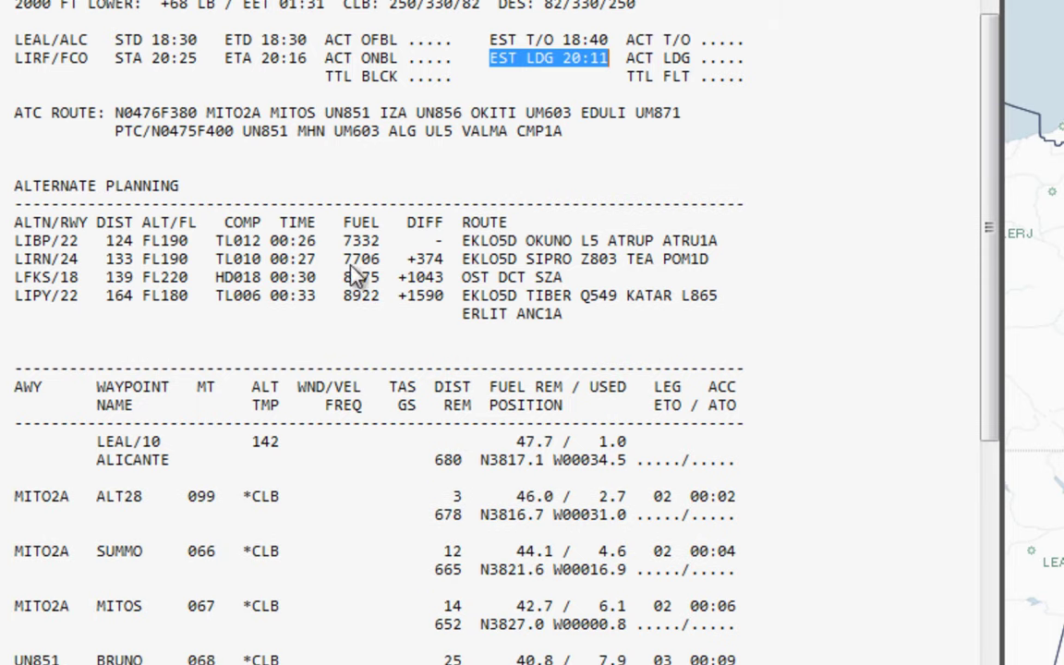
pyautogui.click(129, 111)
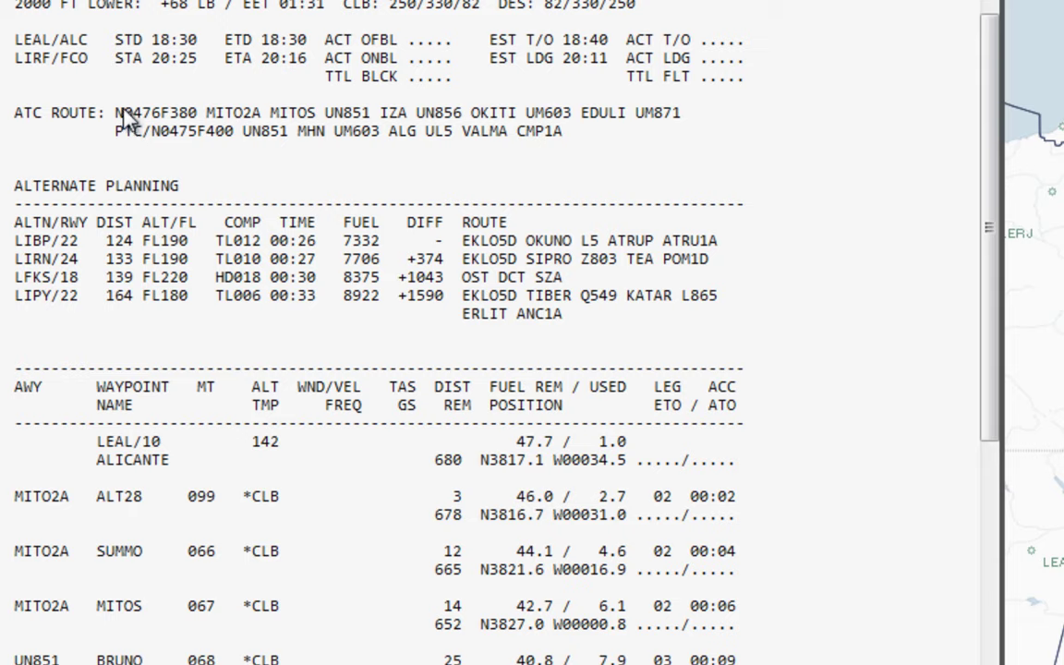
pyautogui.moveTo(111, 113); pyautogui.dragTo(563, 143)
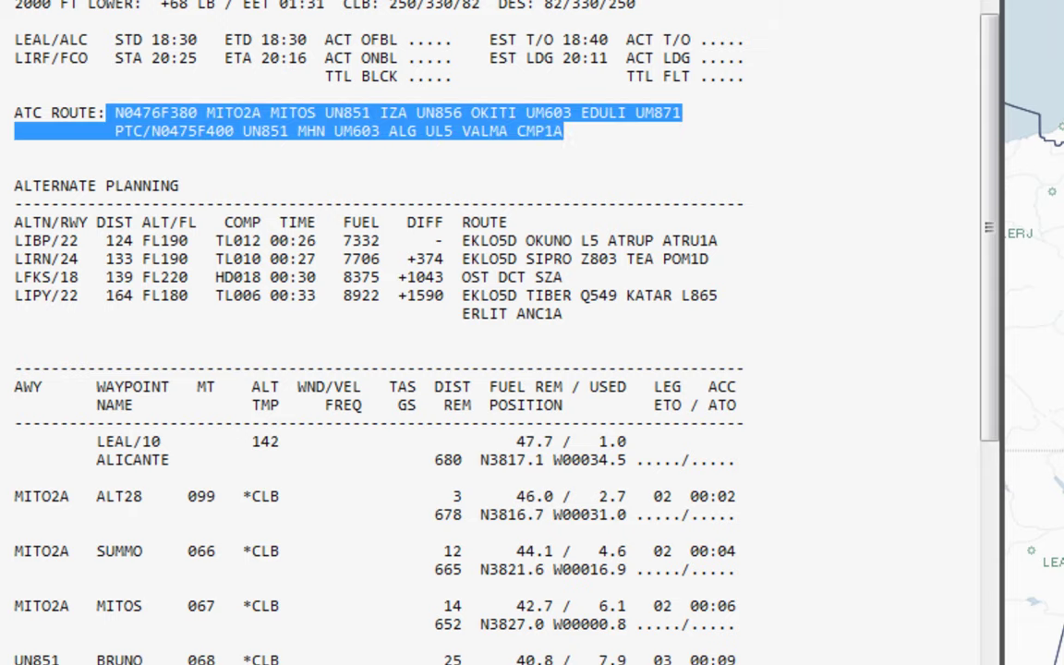
# - Return to the flight planning form and examine the route's departure procedure, arrival procedure and the en-route section between them
pyautogui.hotkey('alt', 'Tab')
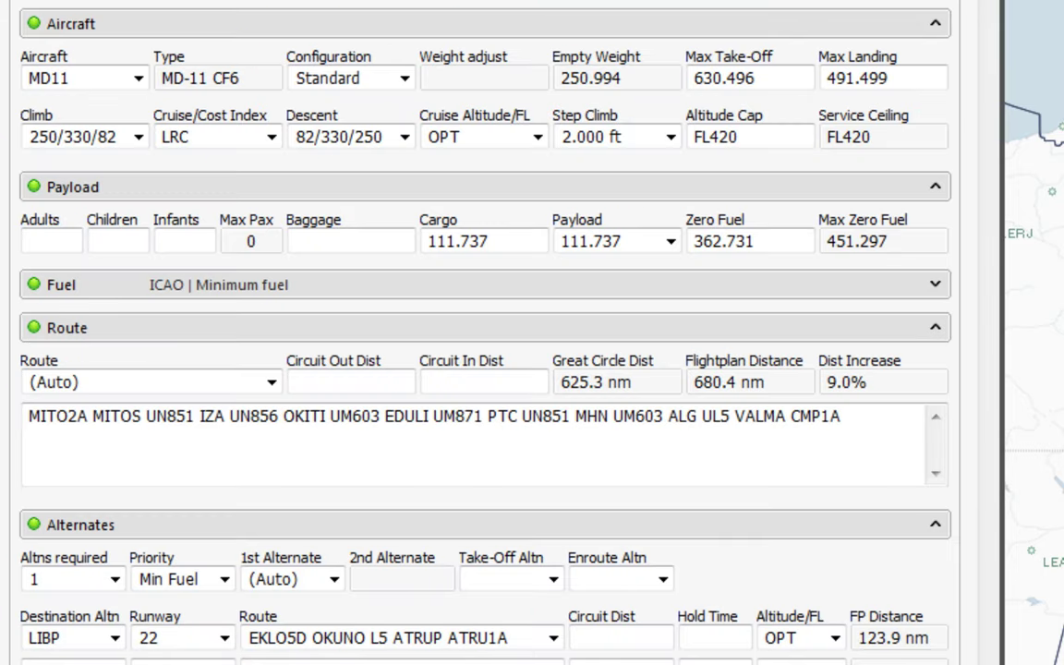
pyautogui.click(268, 419)
pyautogui.moveTo(880, 418); pyautogui.dragTo(58, 417)
pyautogui.doubleClick(91, 418)
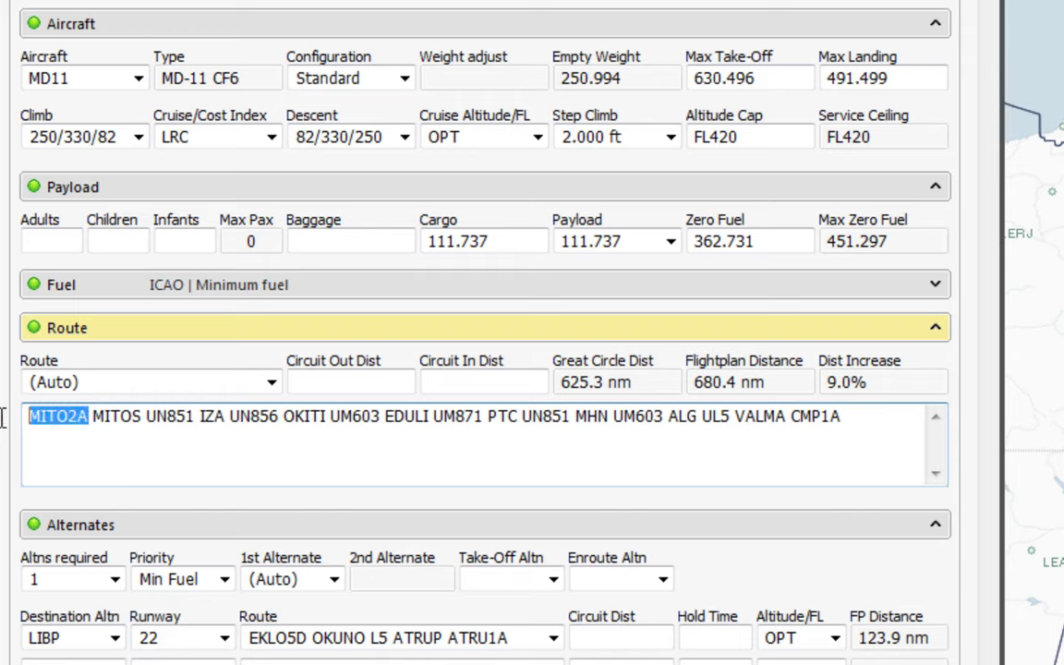
pyautogui.moveTo(852, 419); pyautogui.dragTo(790, 446)
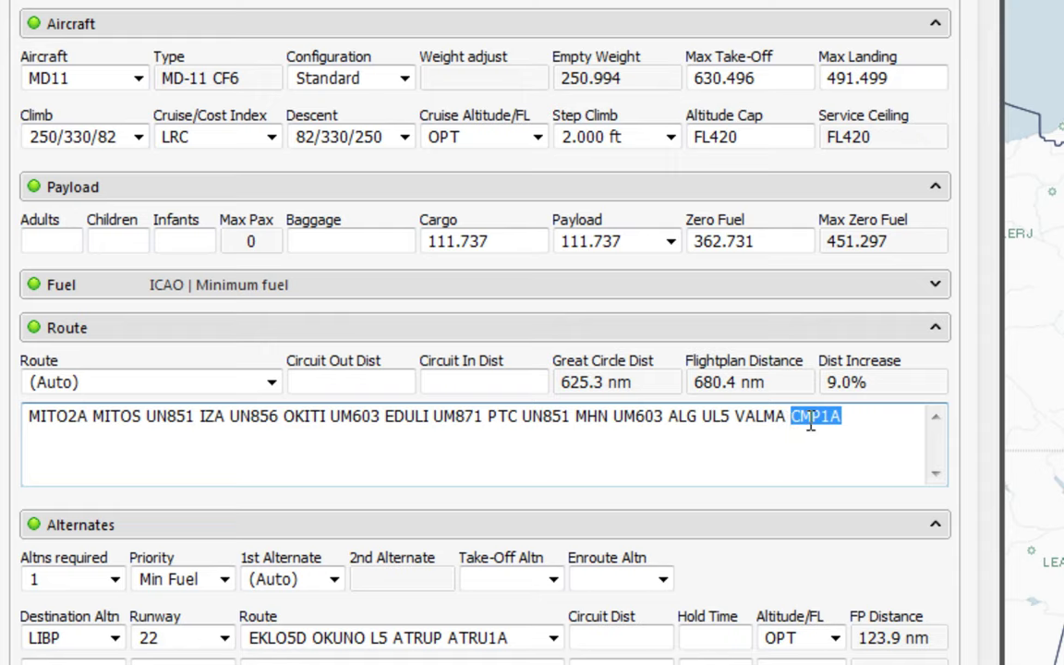
pyautogui.moveTo(791, 420); pyautogui.dragTo(92, 417)
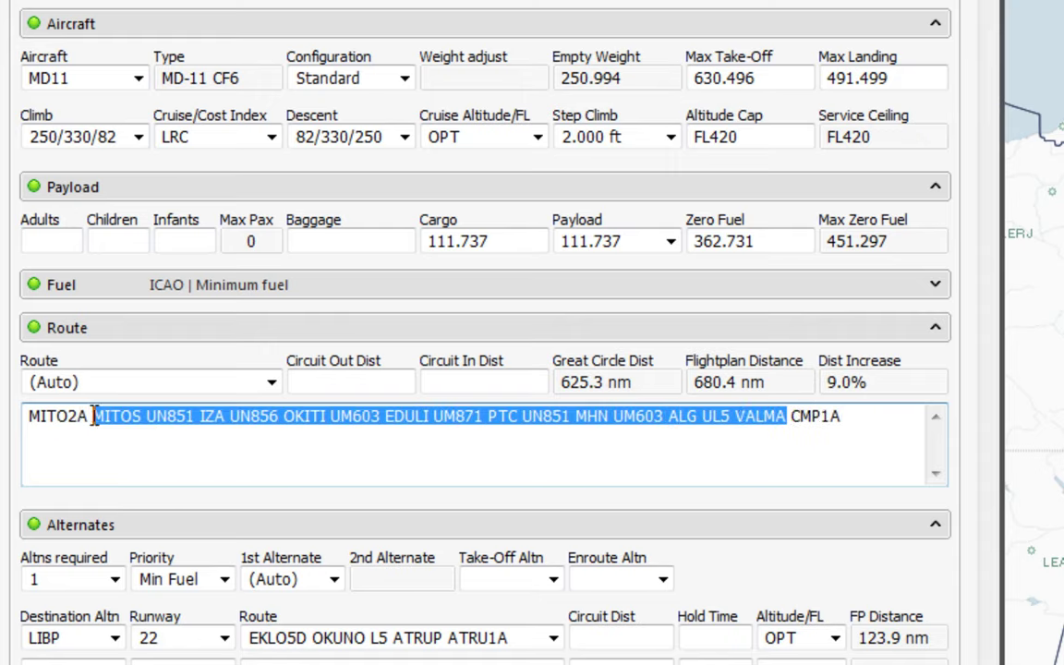
pyautogui.click(119, 426)
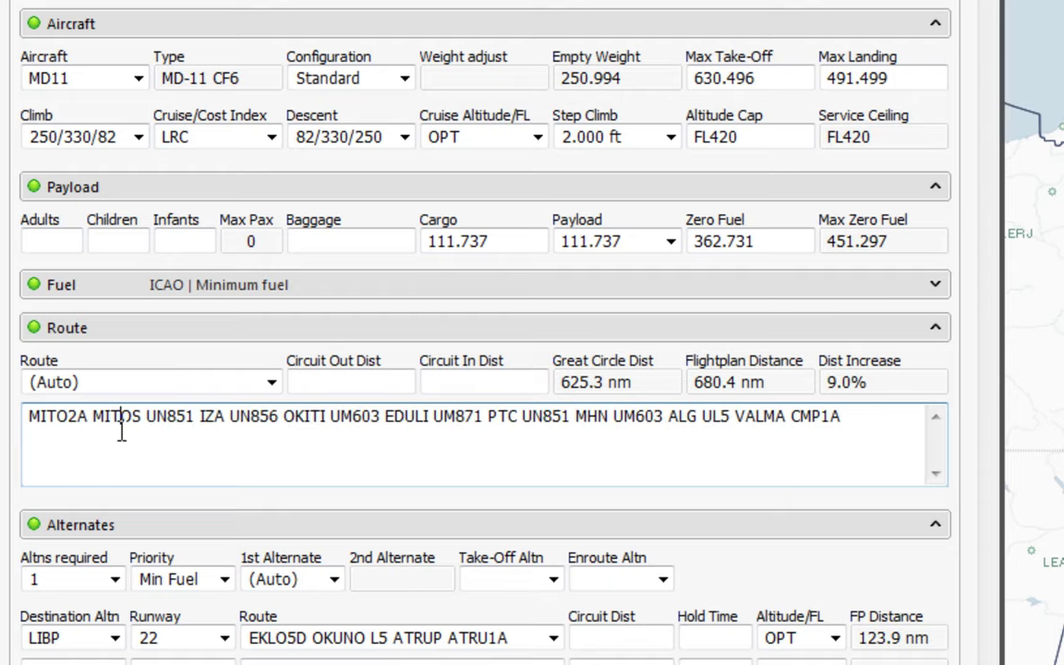
# - Examine the first en-route elements one by one: waypoint MITOS, airway UN851, waypoint IZA and airway UN856
pyautogui.moveTo(94, 417); pyautogui.dragTo(143, 419)
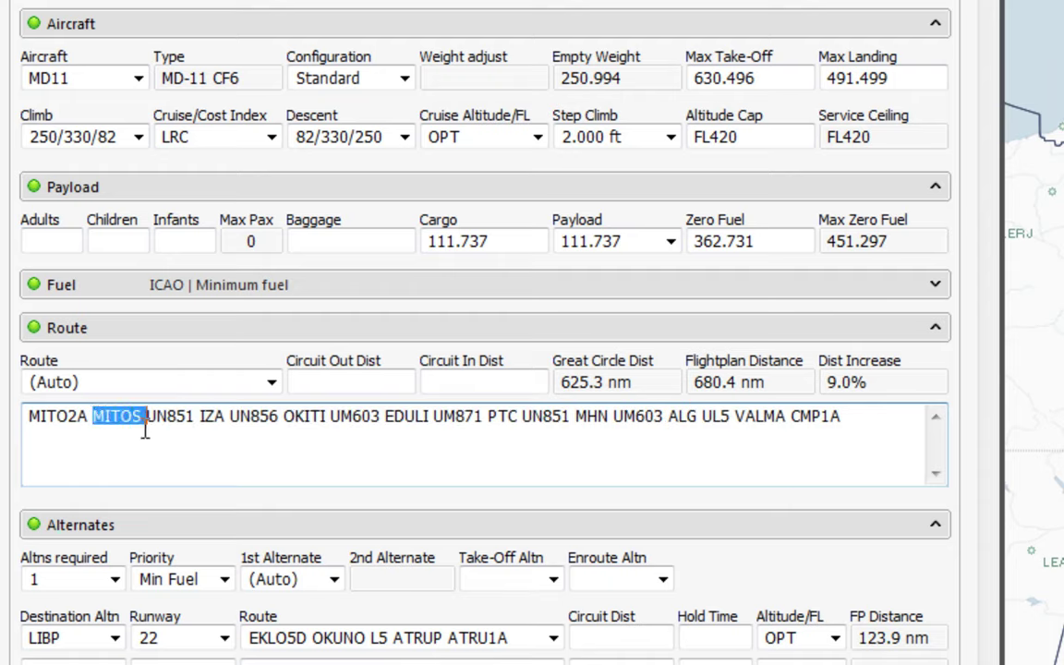
pyautogui.click(152, 416)
pyautogui.moveTo(145, 417); pyautogui.dragTo(200, 422)
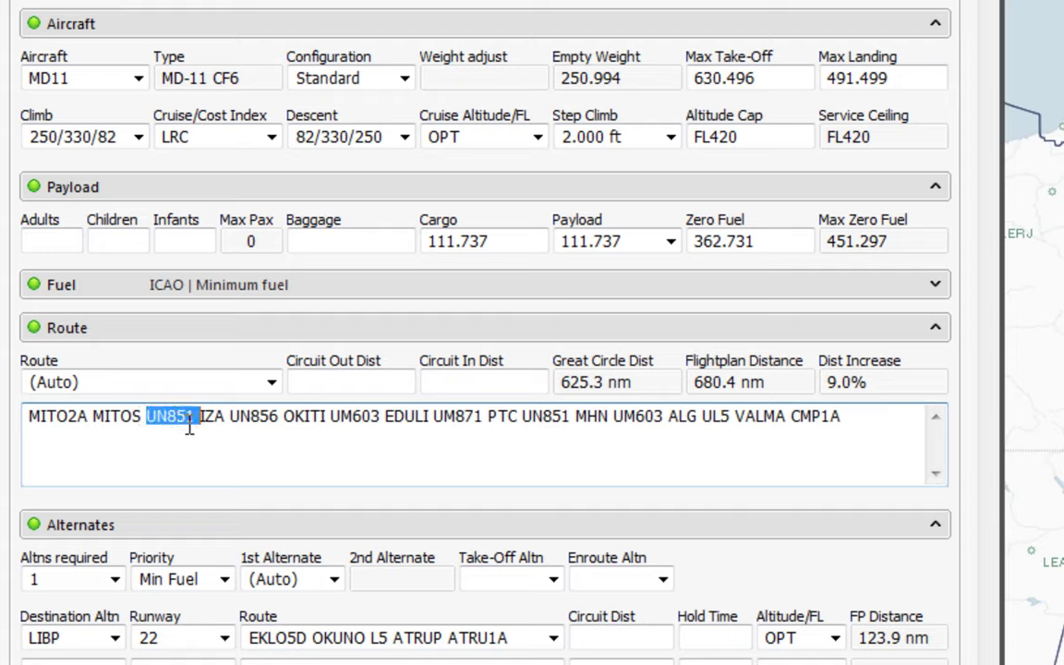
pyautogui.moveTo(199, 417); pyautogui.dragTo(224, 422)
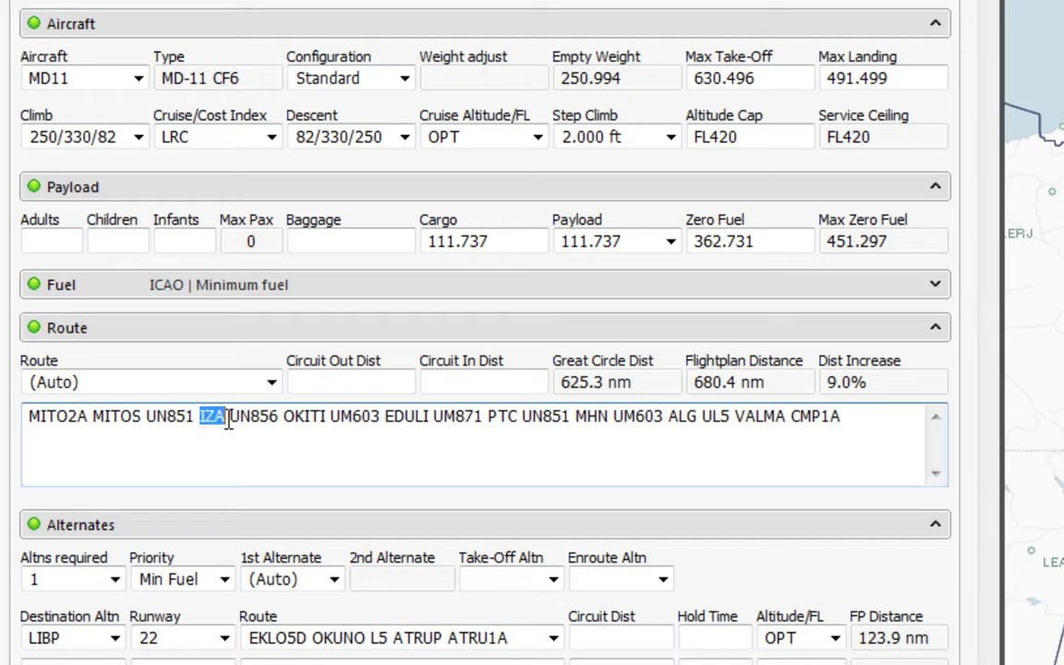
pyautogui.click(228, 418)
pyautogui.doubleClick(247, 420)
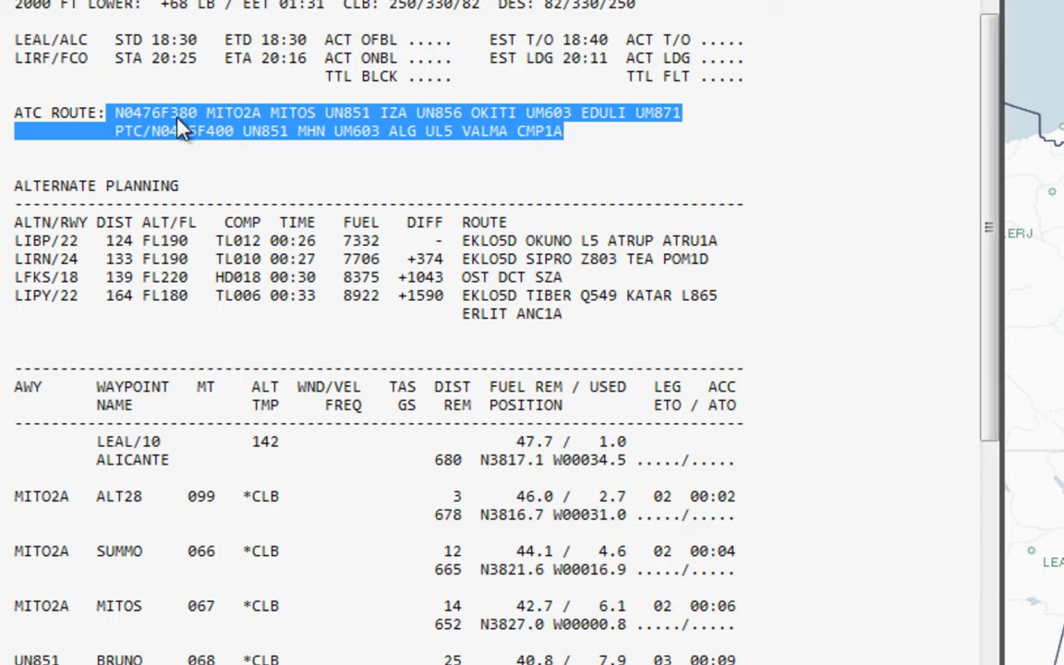
# - Return to the operational flight plan and examine the ATC route's initial cruise speed, initial flight level and departure procedure
pyautogui.moveTo(113, 112); pyautogui.dragTo(187, 112)
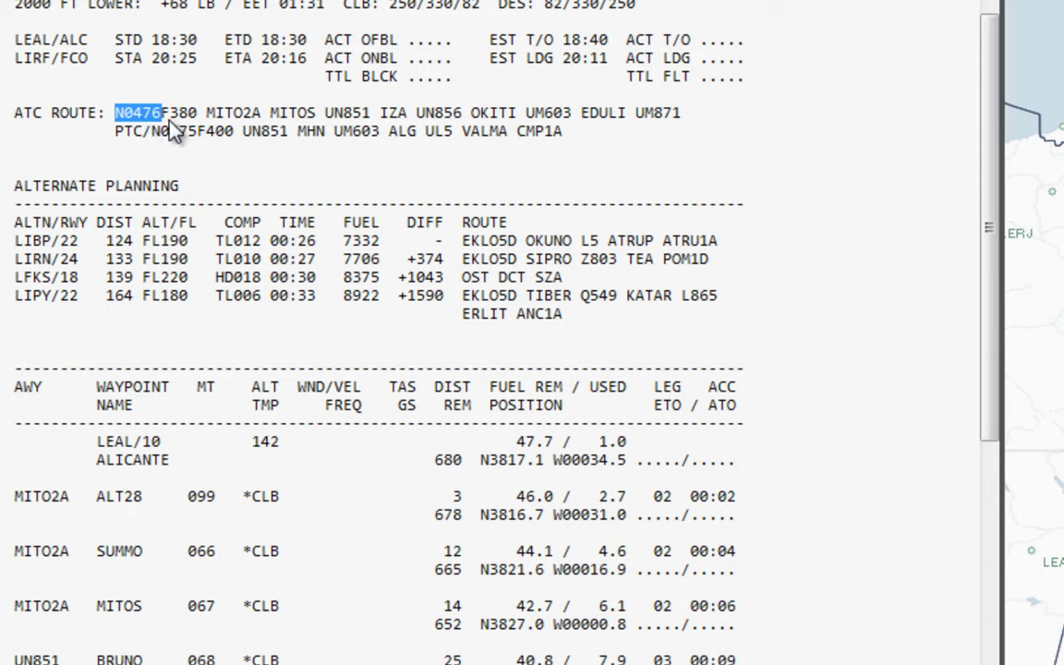
pyautogui.click(170, 118)
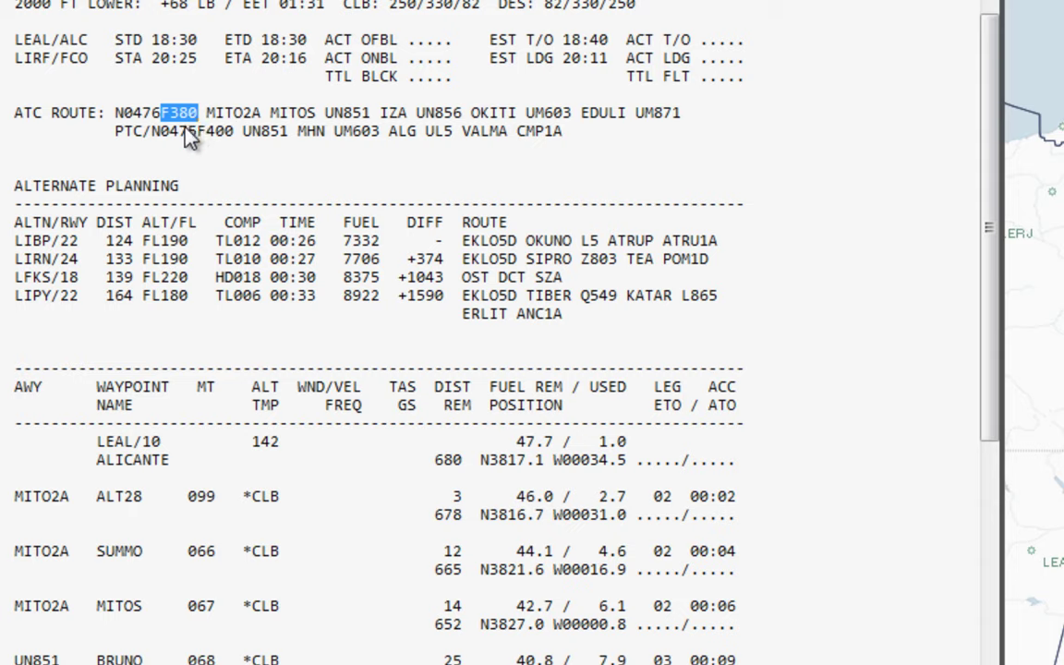
pyautogui.moveTo(207, 113); pyautogui.dragTo(257, 122)
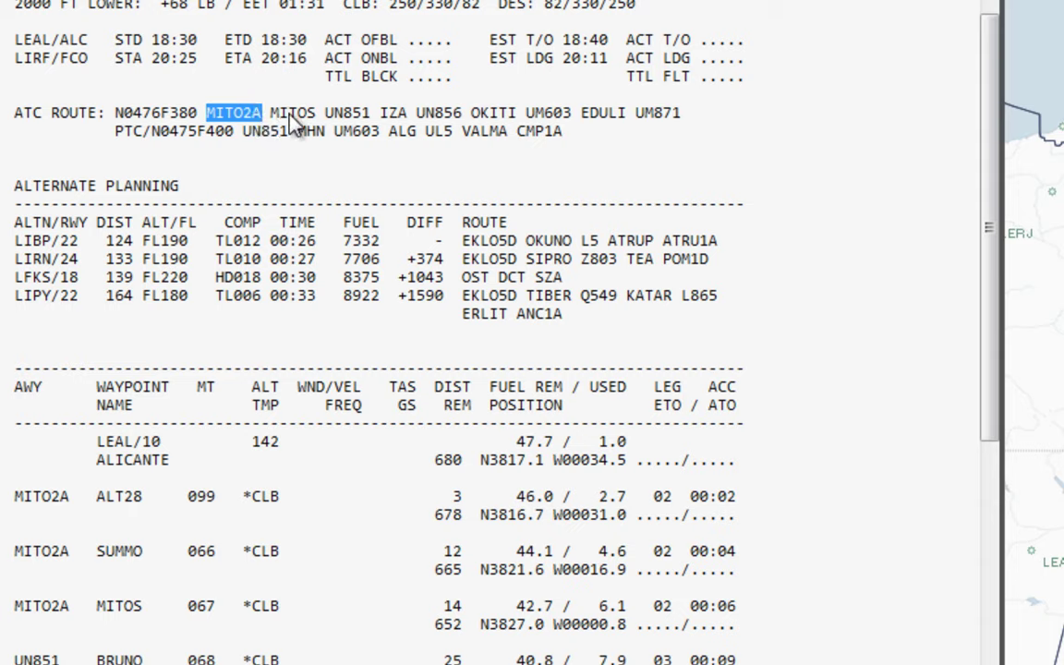
# - Examine the speed and flight level change at PTC in the ATC route, and check the initial altitude in the plan header
pyautogui.moveTo(117, 133); pyautogui.dragTo(146, 135)
pyautogui.click(146, 135)
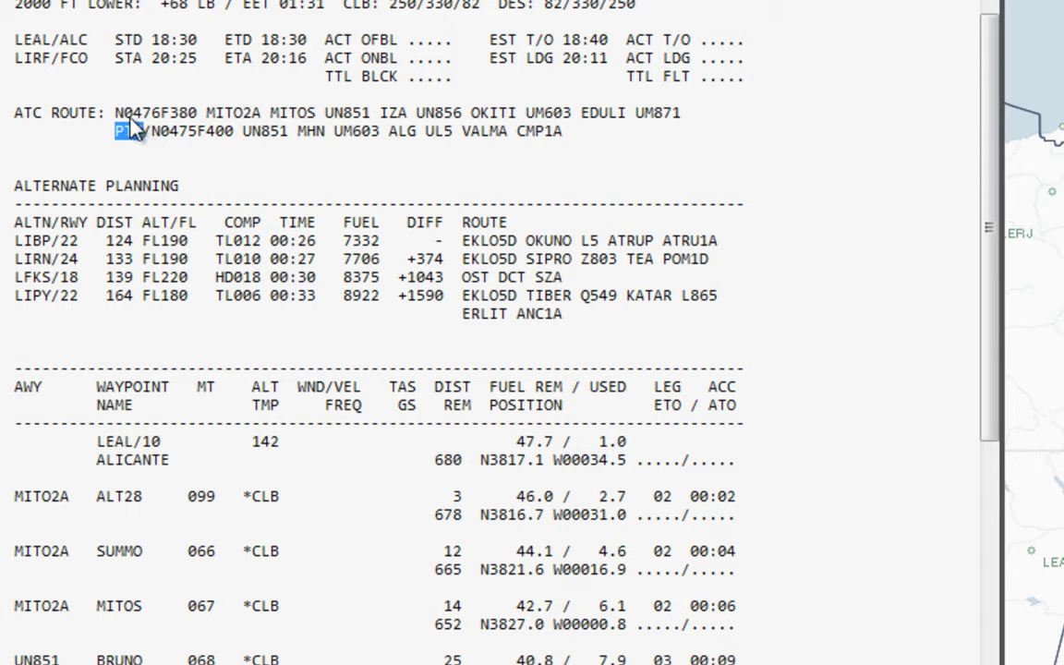
pyautogui.moveTo(150, 134); pyautogui.dragTo(192, 137)
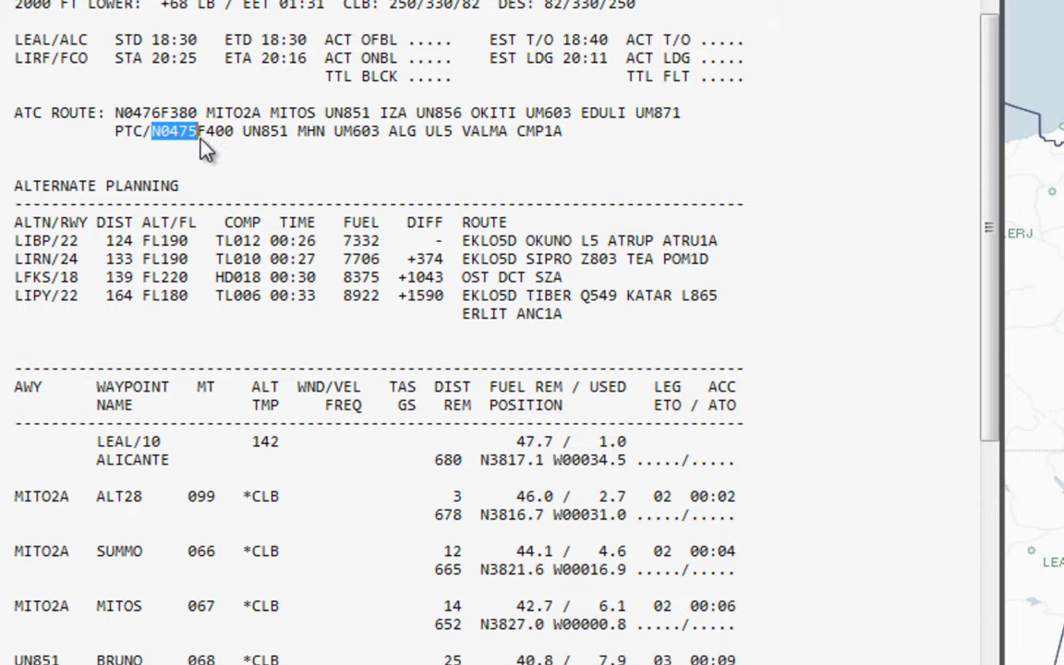
pyautogui.click(215, 143)
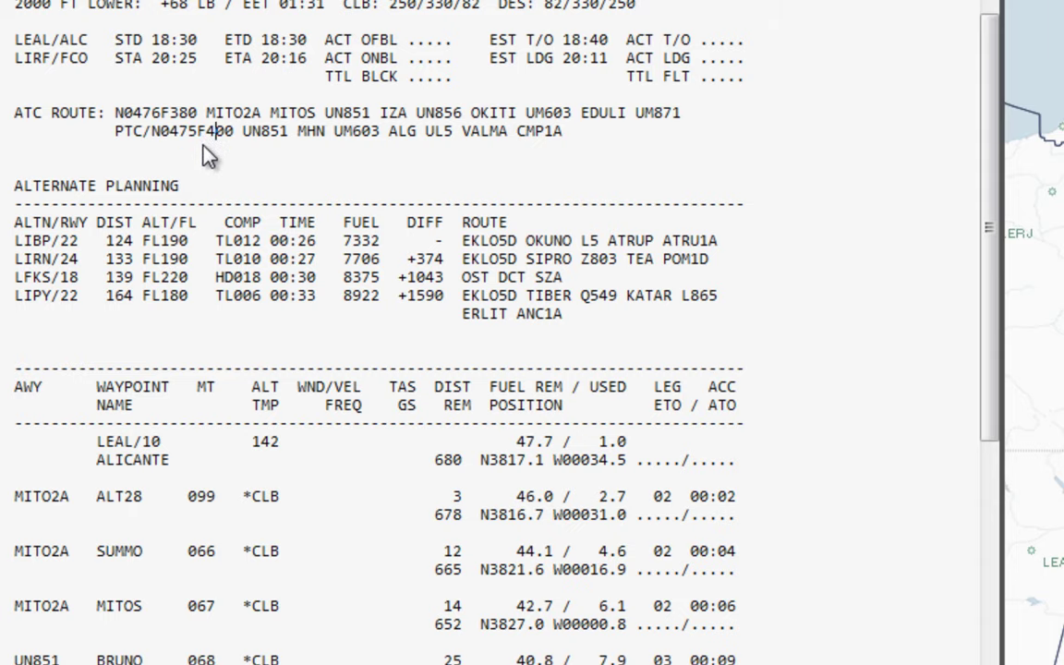
pyautogui.scroll(2, 207, 159)
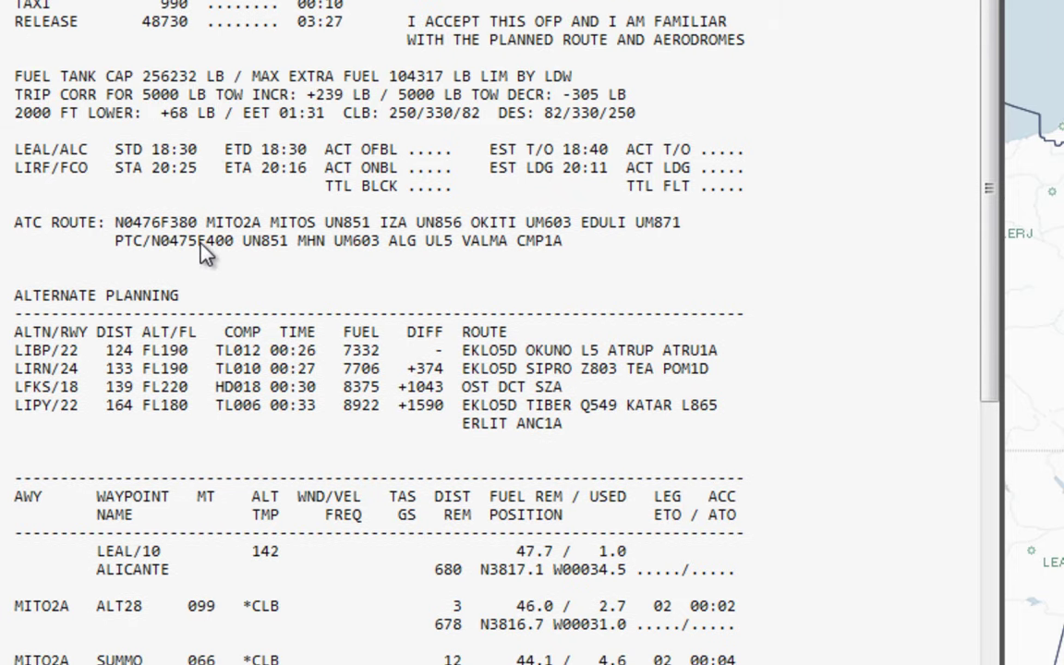
pyautogui.scroll(7, 229, 276)
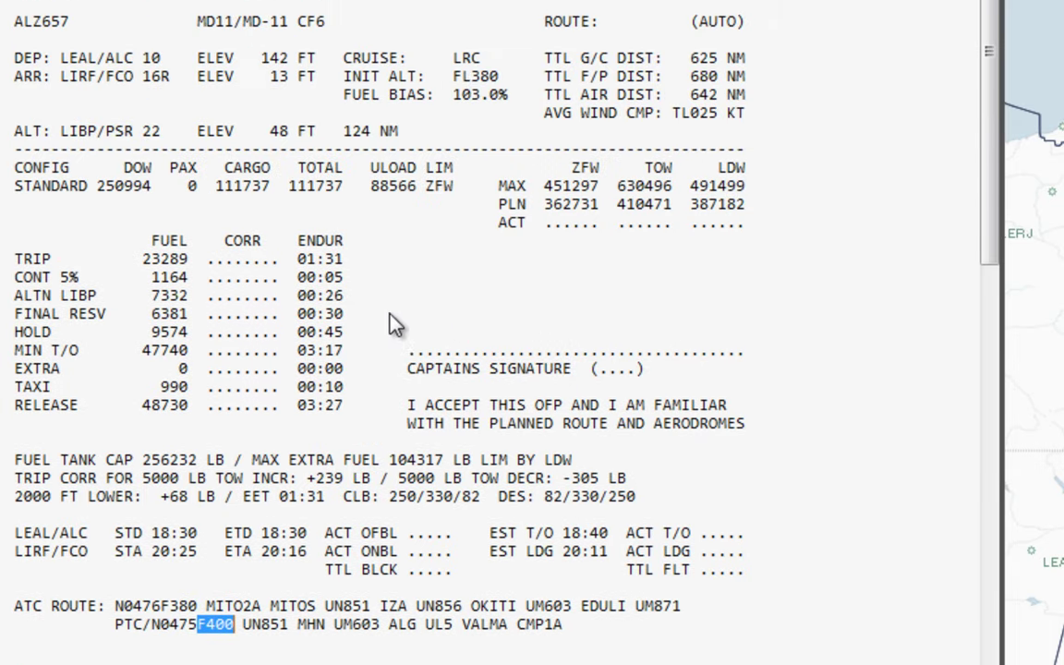
pyautogui.scroll(-4, 370, 325)
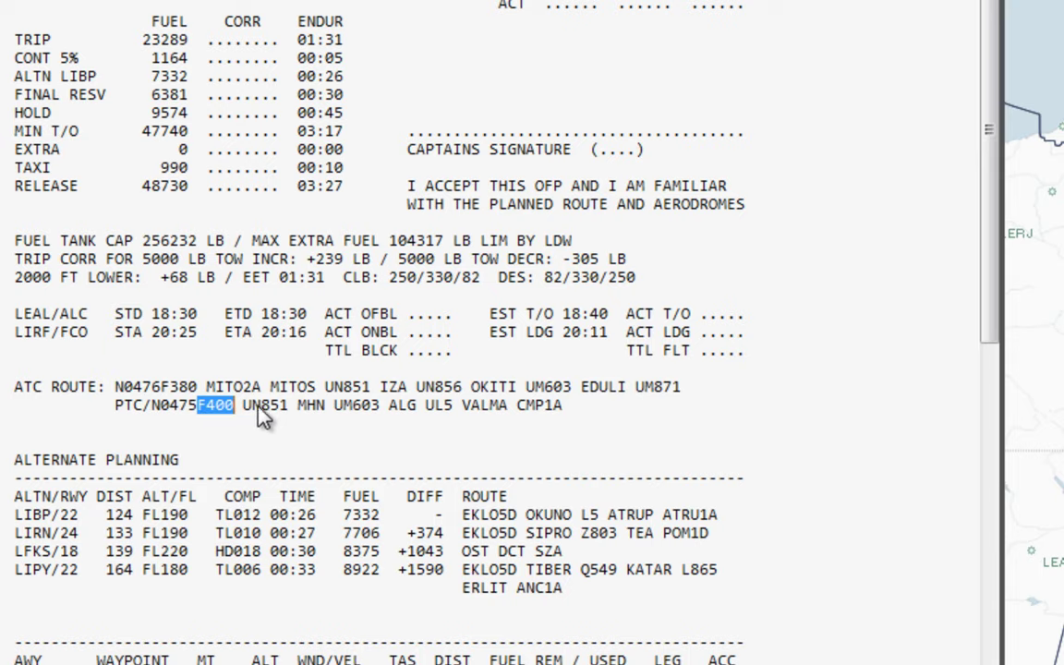
# - Examine the rest of the ATC route from MHN to CMP1A and the alternate planning table
pyautogui.moveTo(296, 407); pyautogui.dragTo(580, 412)
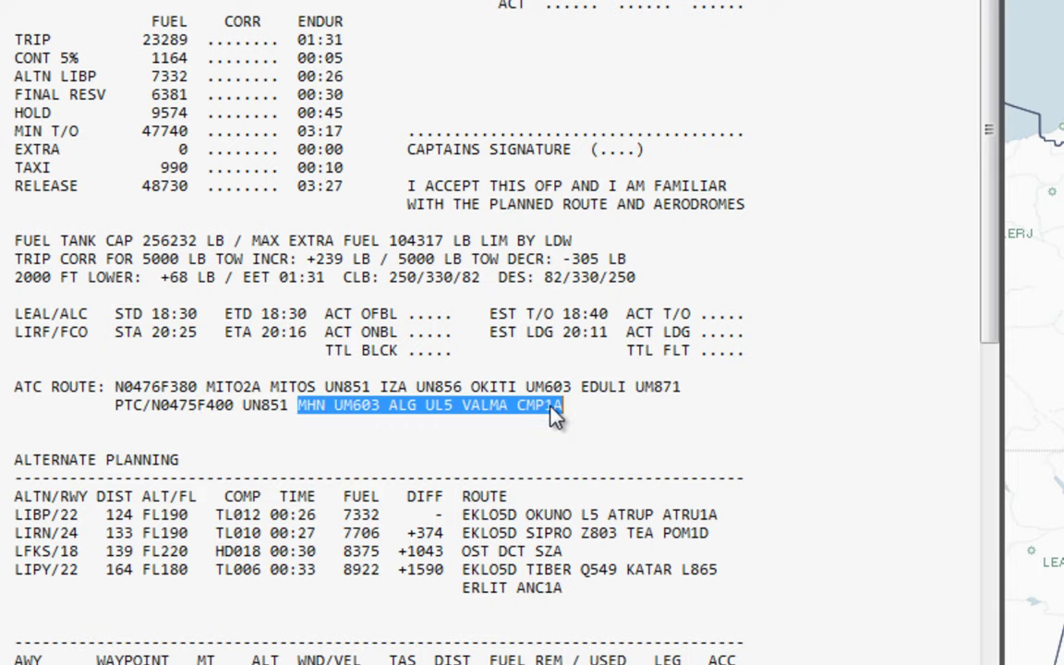
pyautogui.scroll(-3, 522, 388)
pyautogui.moveTo(17, 312); pyautogui.dragTo(476, 388)
# - Find the IZA leg in the navigation log and examine its waypoint name, magnetic track, flight level and temperature
pyautogui.scroll(-8, 379, 369)
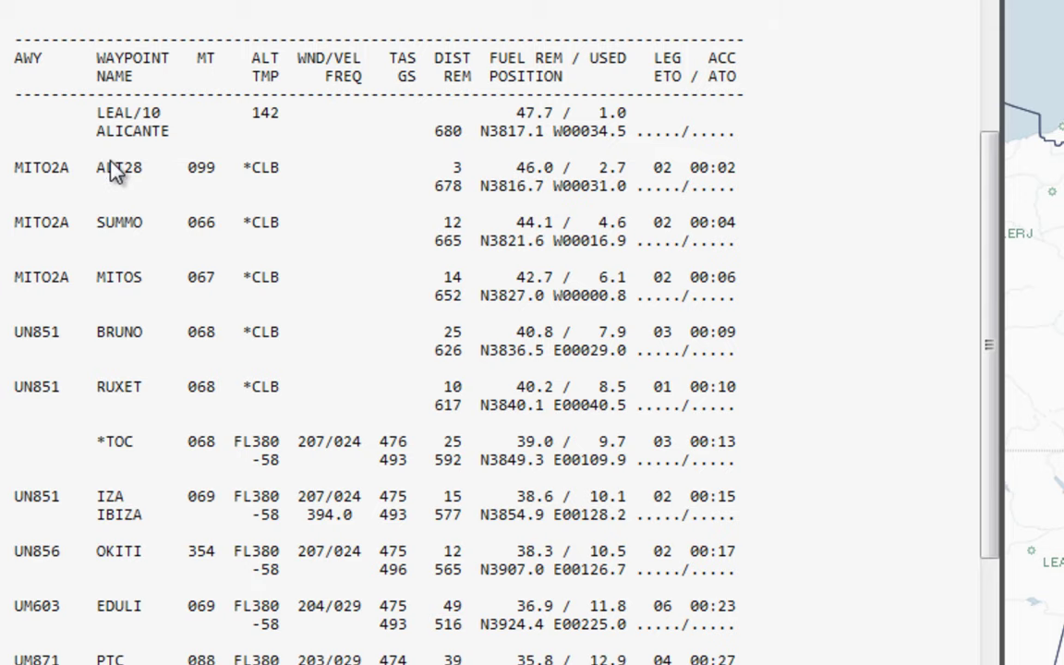
pyautogui.scroll(-2, 112, 171)
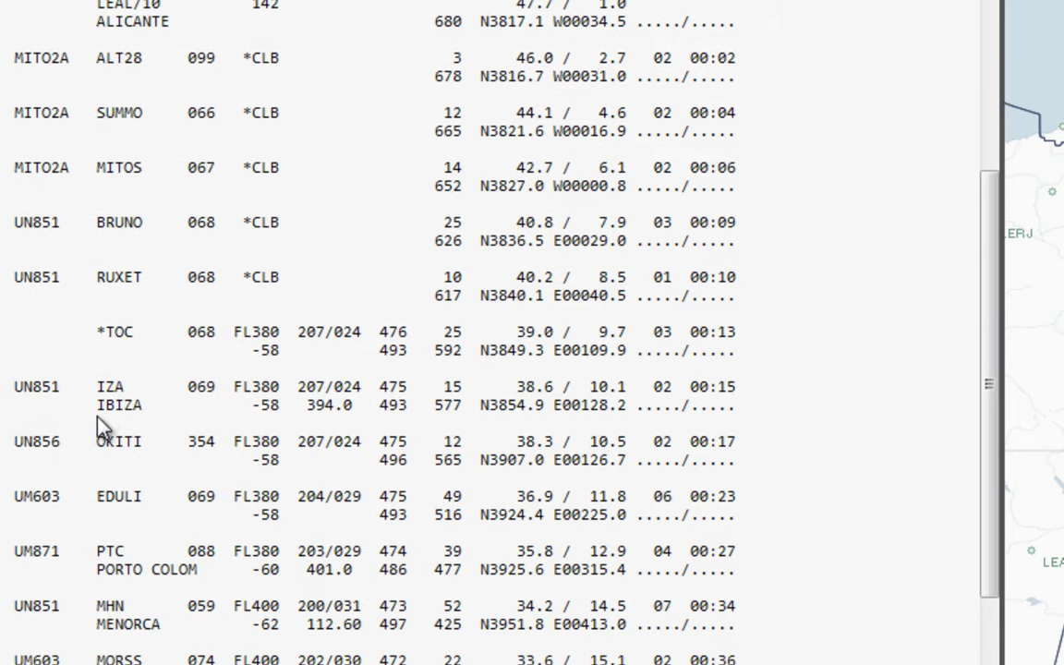
pyautogui.moveTo(96, 407); pyautogui.dragTo(159, 413)
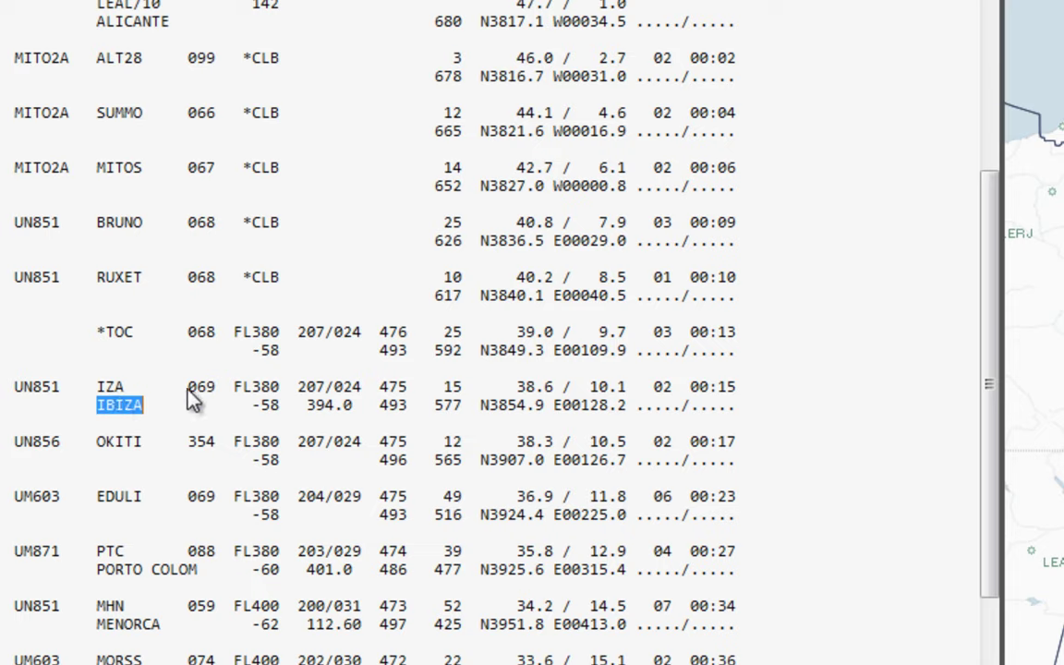
pyautogui.moveTo(187, 388); pyautogui.dragTo(218, 388)
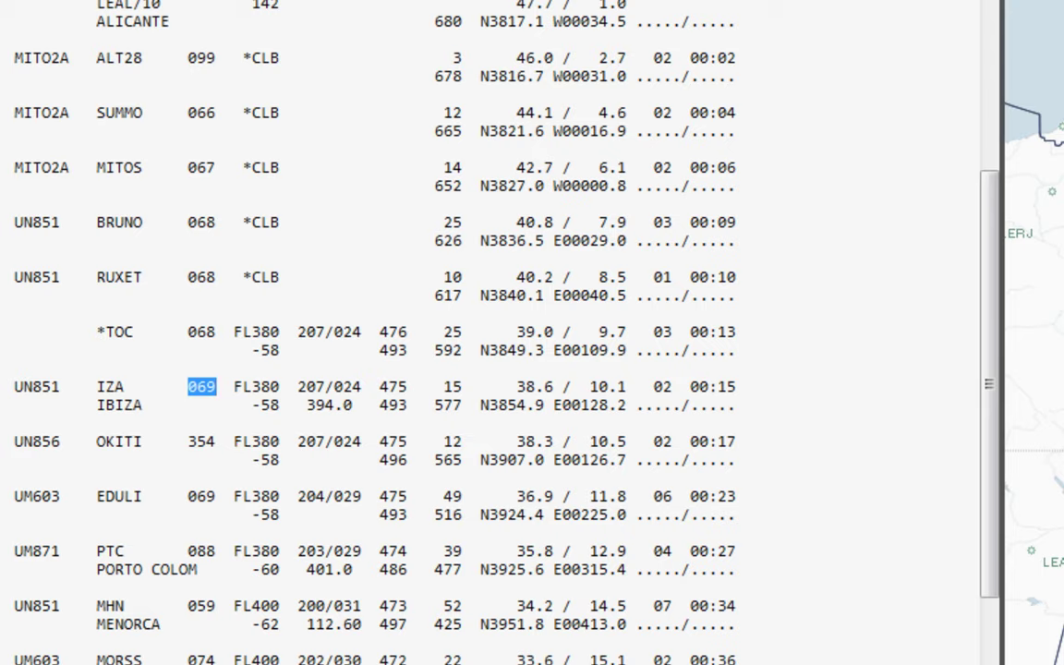
pyautogui.click(175, 343)
pyautogui.moveTo(235, 392); pyautogui.dragTo(277, 404)
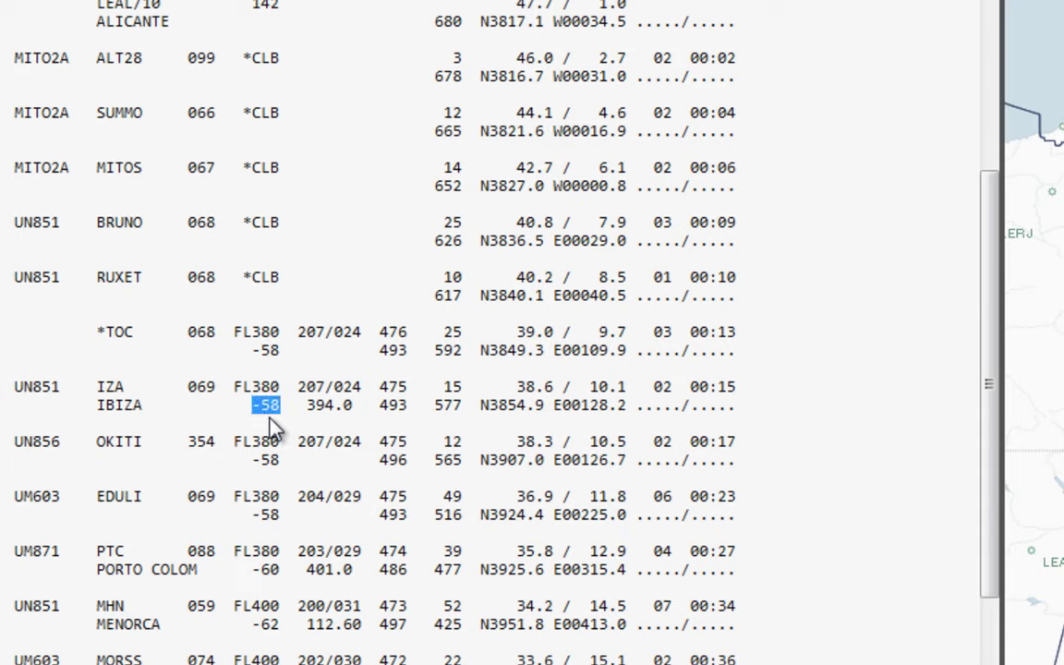
# - Examine the wind, navaid frequency, true airspeed and ground speed on the IZA leg
pyautogui.moveTo(299, 389); pyautogui.dragTo(353, 389)
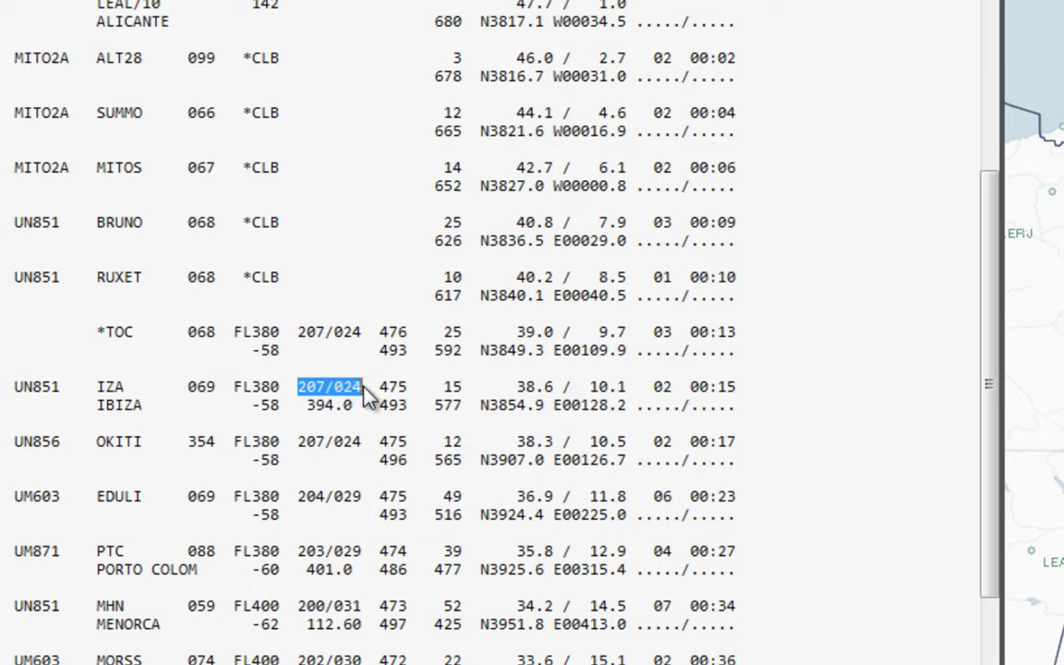
pyautogui.click(311, 414)
pyautogui.moveTo(310, 414); pyautogui.dragTo(355, 414)
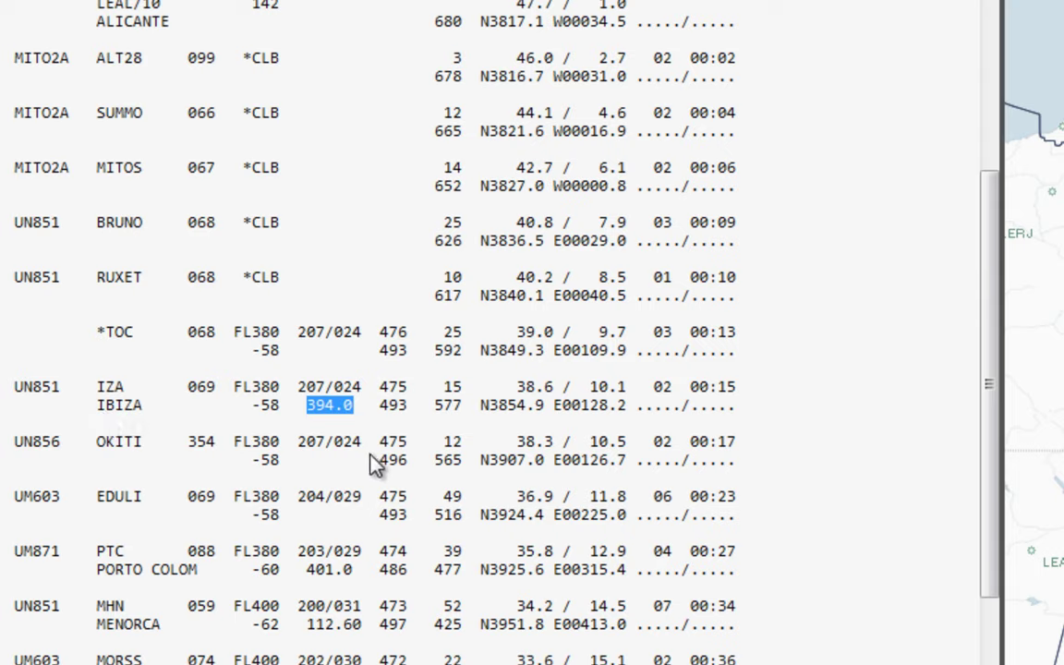
pyautogui.doubleClick(411, 396)
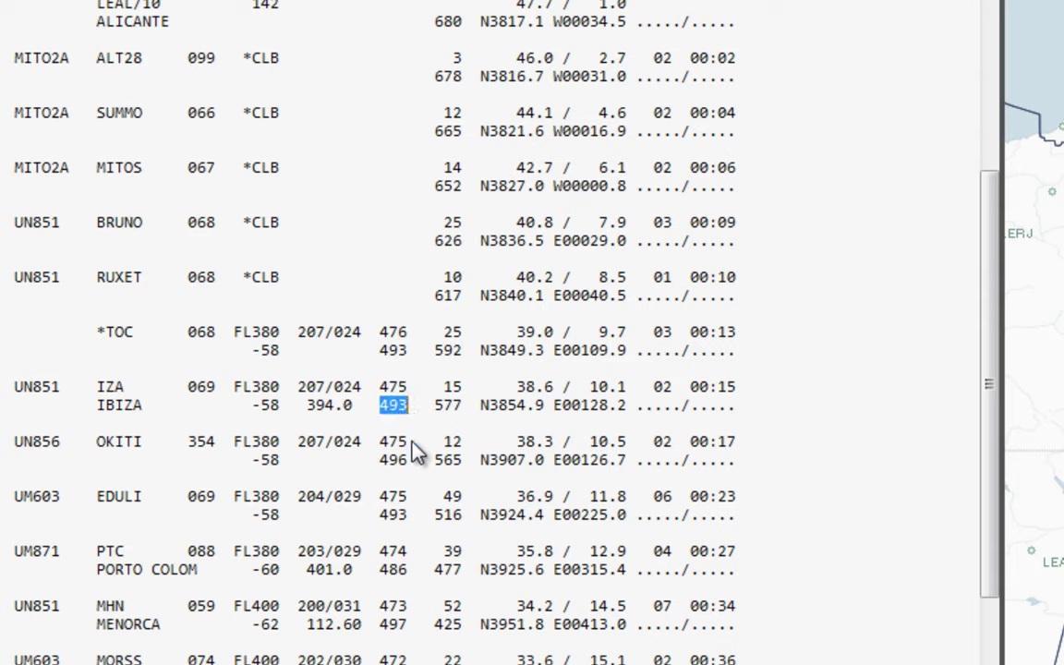
# - Examine the IZA leg's distance from the top of climb and the distance remaining to the destination
pyautogui.click(448, 392)
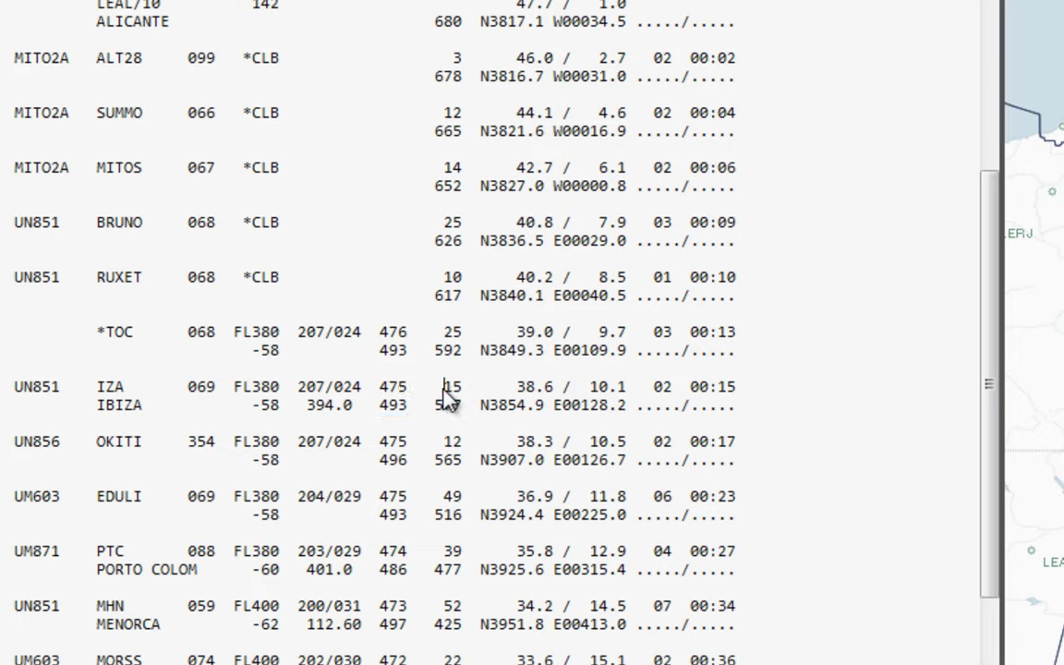
pyautogui.moveTo(460, 406); pyautogui.dragTo(459, 399)
pyautogui.click(469, 385)
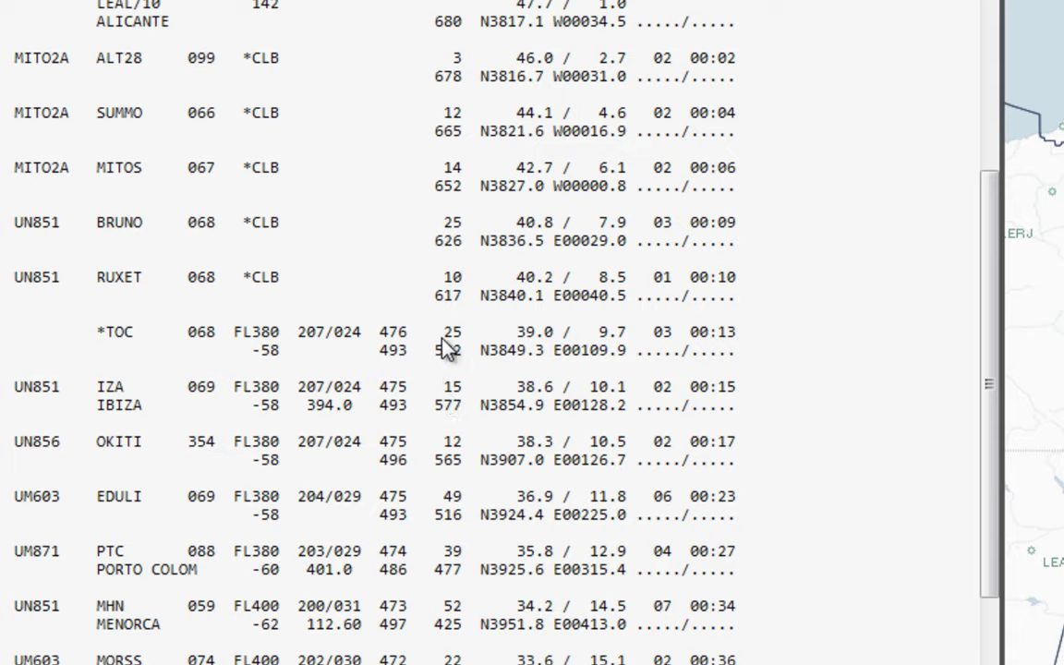
pyautogui.moveTo(99, 337); pyautogui.dragTo(137, 341)
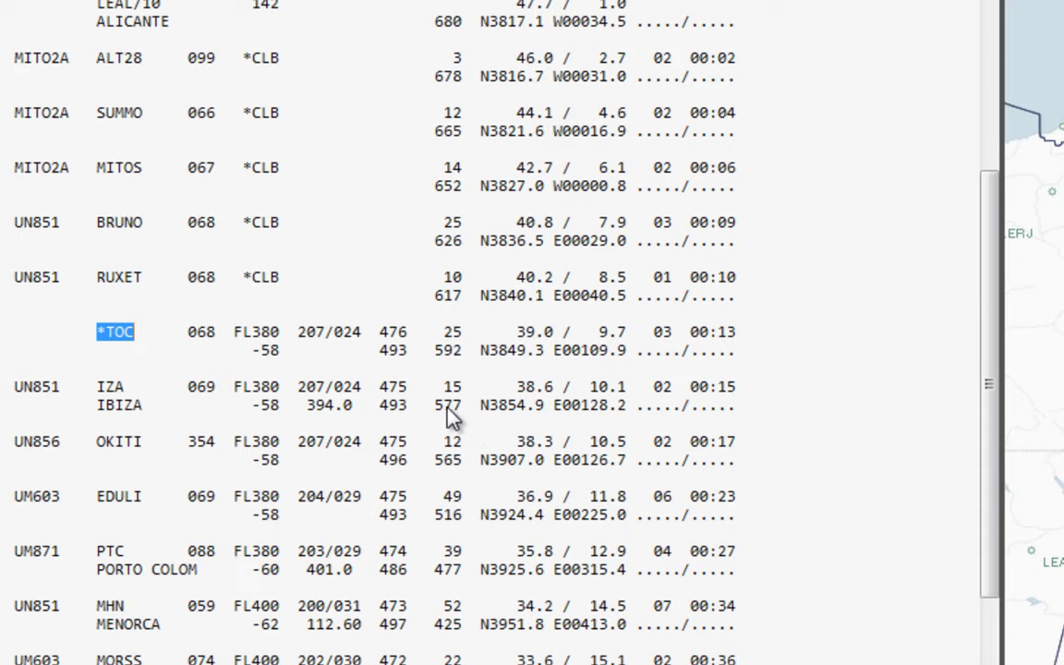
pyautogui.moveTo(437, 407); pyautogui.dragTo(463, 410)
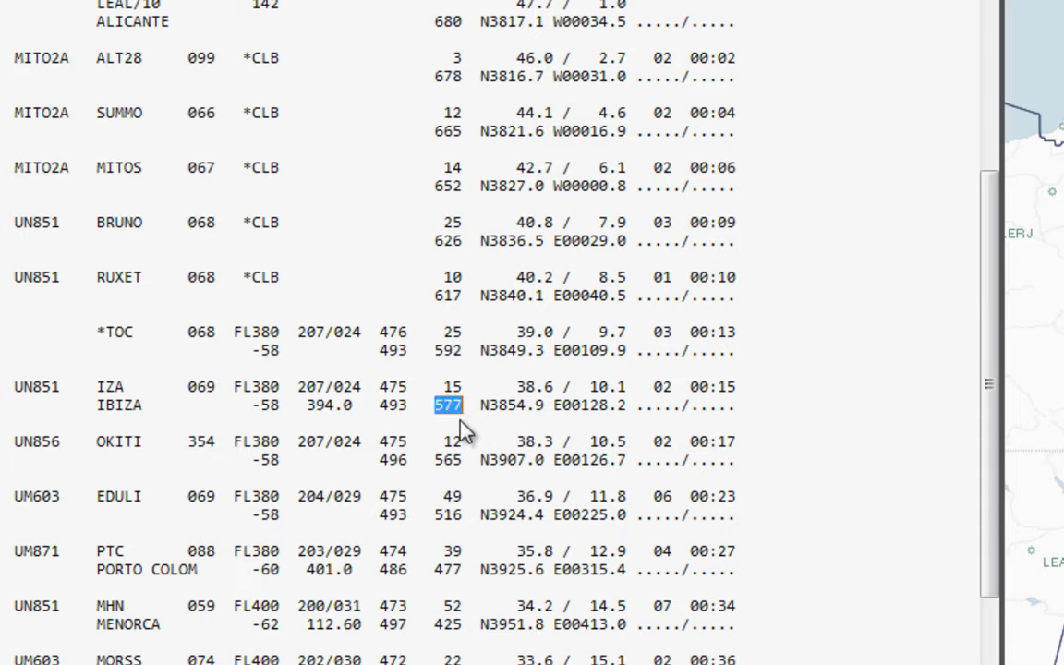
# - Examine the fuel remaining, fuel used, position coordinates and leg time for the IZA waypoint
pyautogui.moveTo(517, 386); pyautogui.dragTo(555, 388)
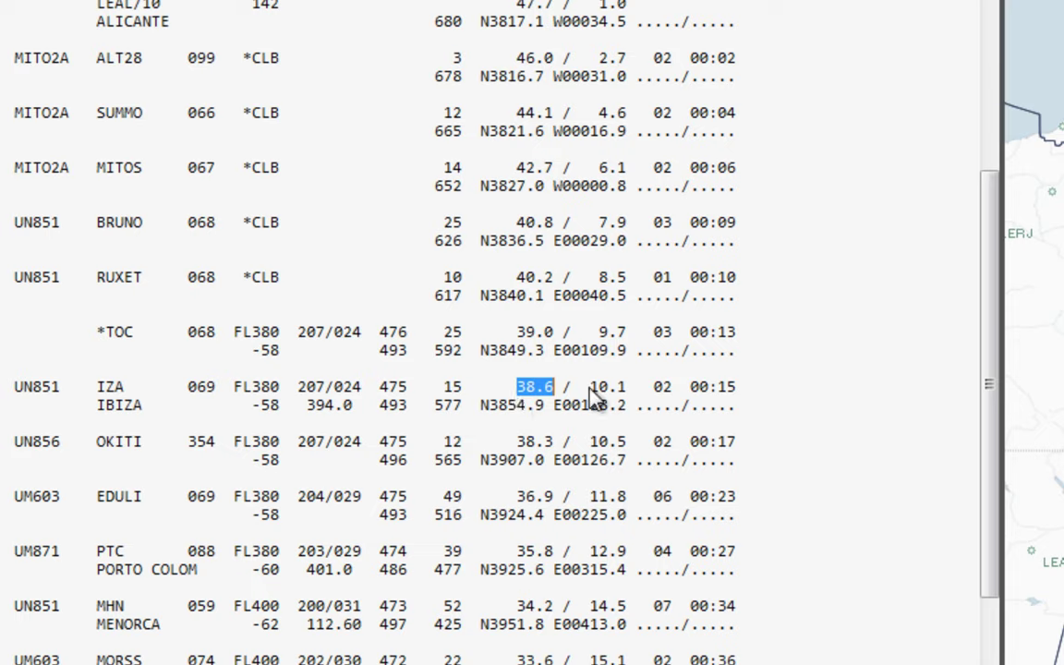
pyautogui.moveTo(592, 388); pyautogui.dragTo(610, 389)
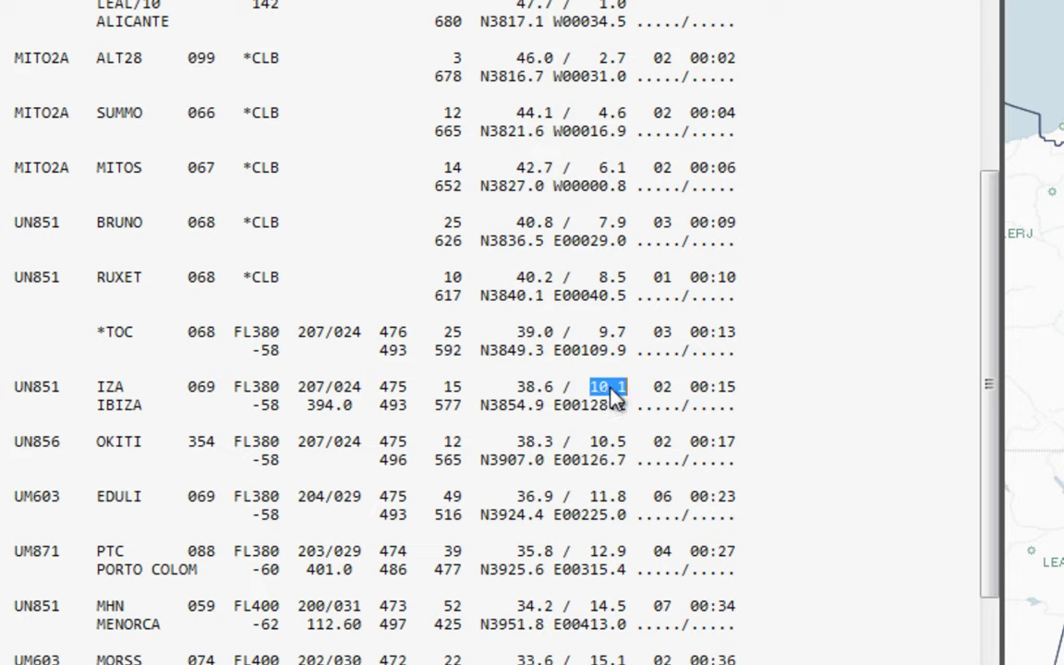
pyautogui.moveTo(484, 413); pyautogui.dragTo(636, 416)
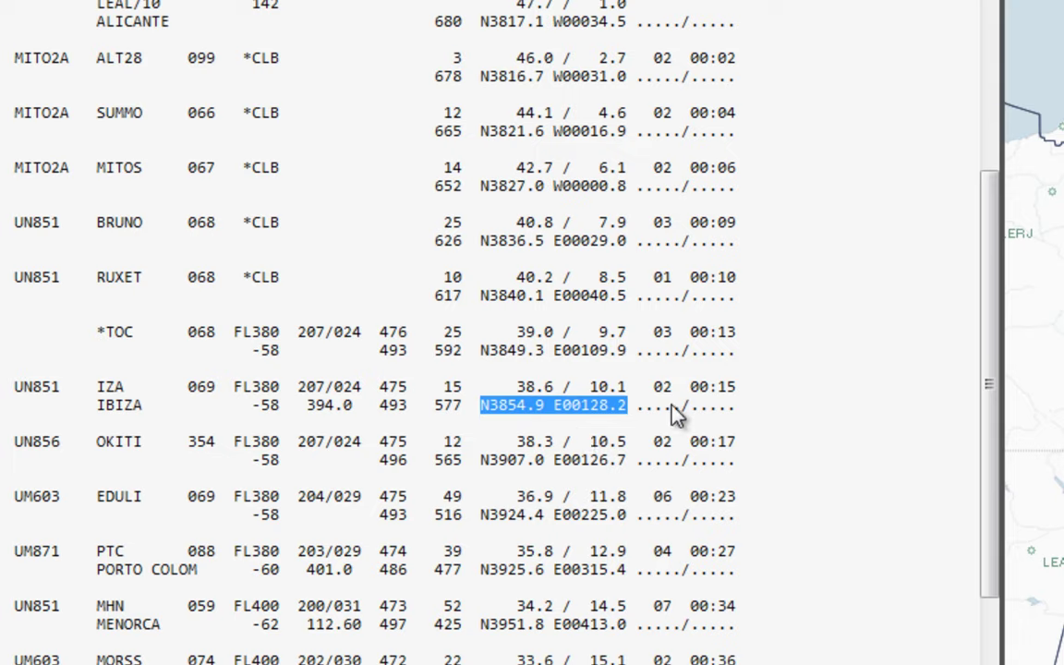
pyautogui.moveTo(656, 389); pyautogui.dragTo(670, 392)
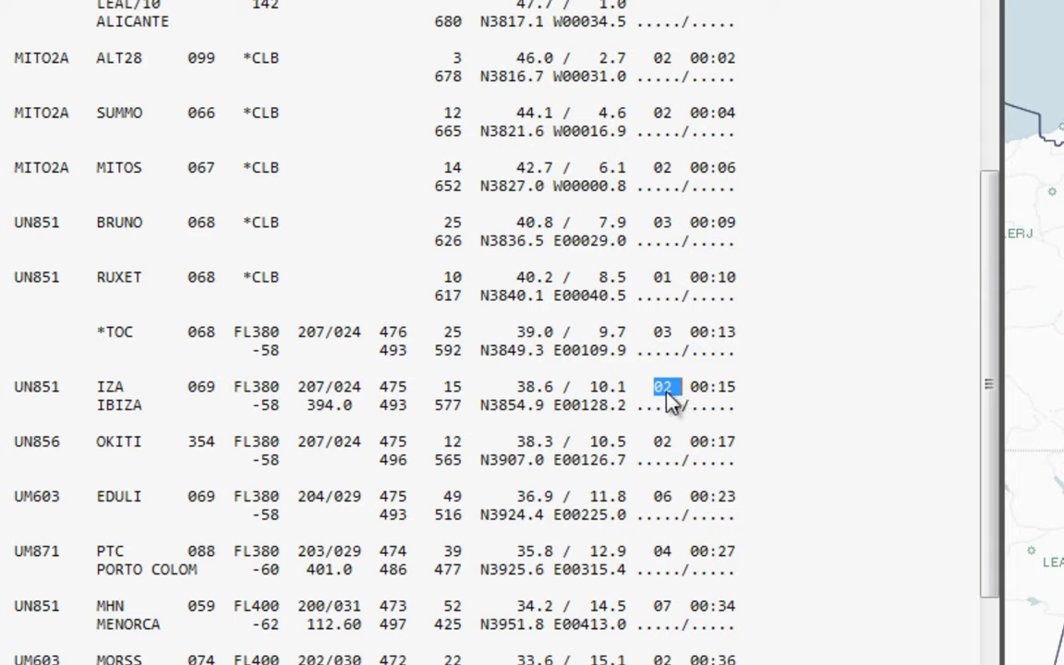
# - Compare the IZA leg's distance and time with the top-of-climb leg's distance, and examine the accumulated flight time at IZA
pyautogui.click(717, 393)
pyautogui.click(661, 401)
pyautogui.moveTo(441, 399); pyautogui.dragTo(494, 398)
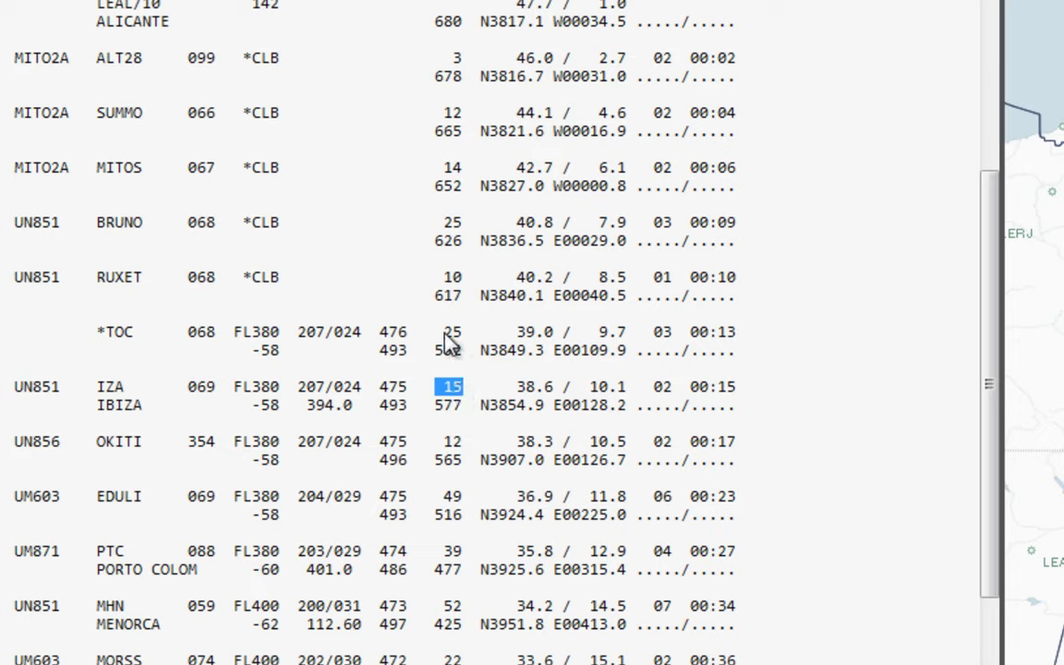
pyautogui.moveTo(448, 342); pyautogui.dragTo(467, 343)
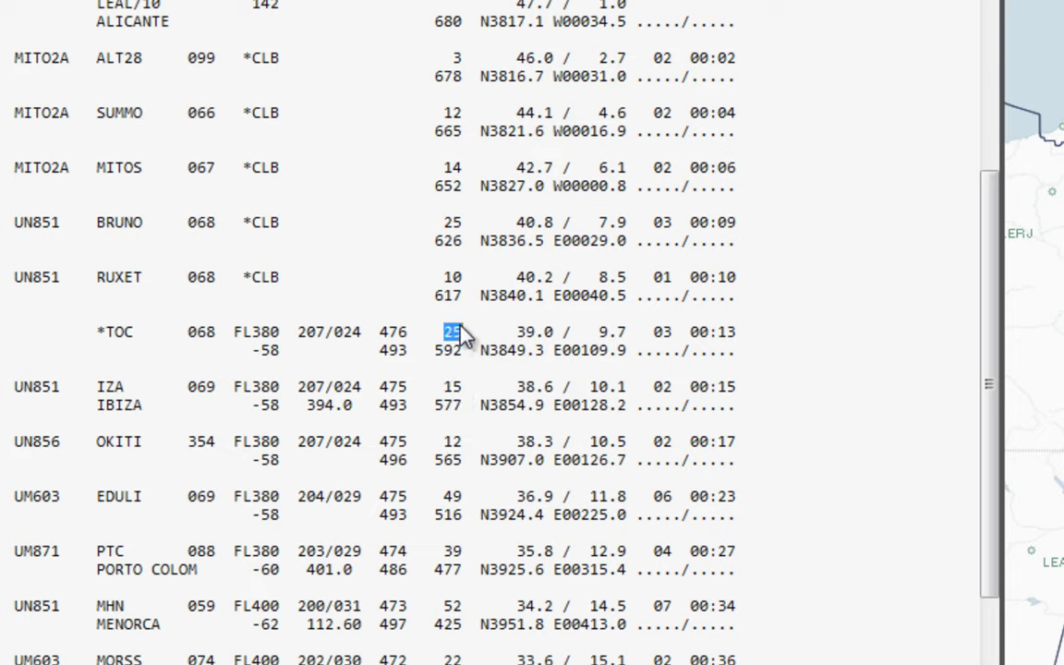
pyautogui.click(654, 392)
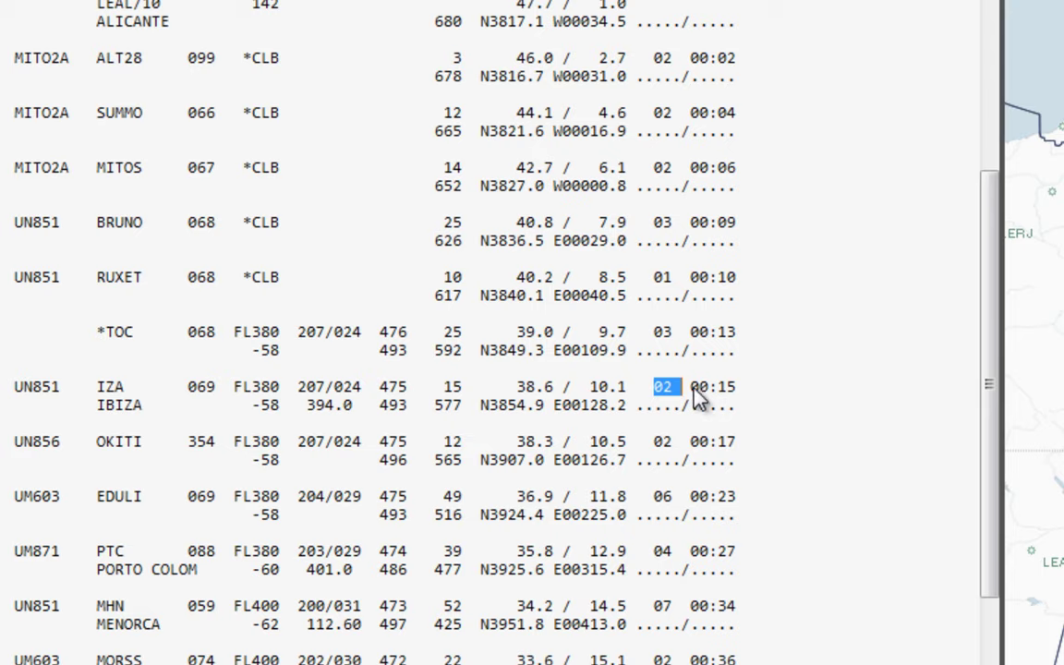
pyautogui.moveTo(694, 388); pyautogui.dragTo(729, 388)
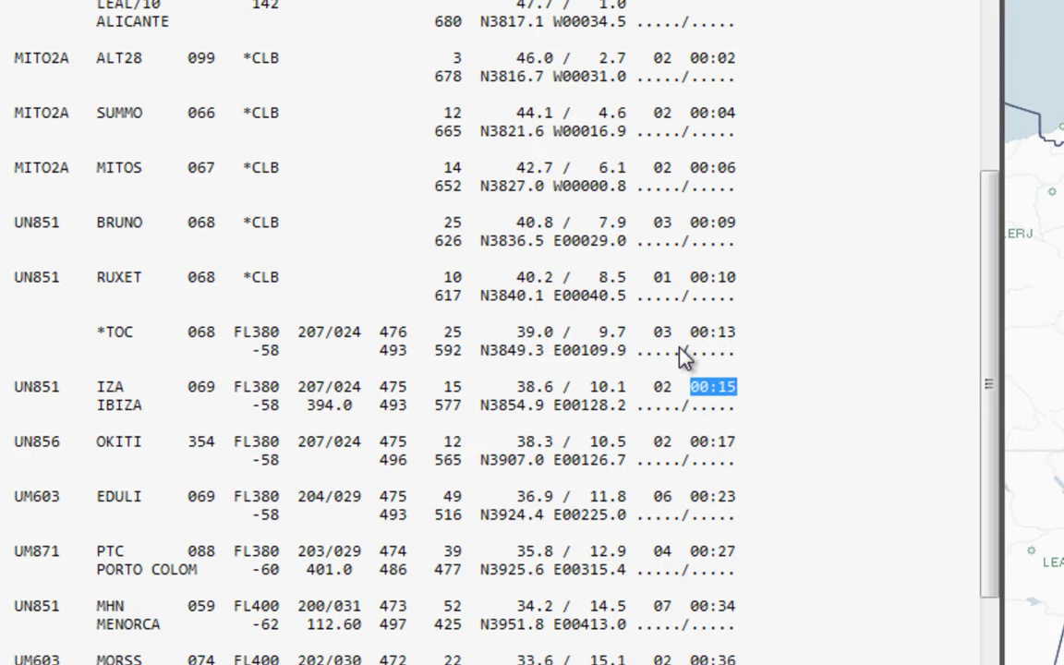
# - Examine the blank dotted entry fields beneath the IZA leg's times in the navigation log
pyautogui.scroll(-7, 684, 357)
pyautogui.scroll(5, 689, 361)
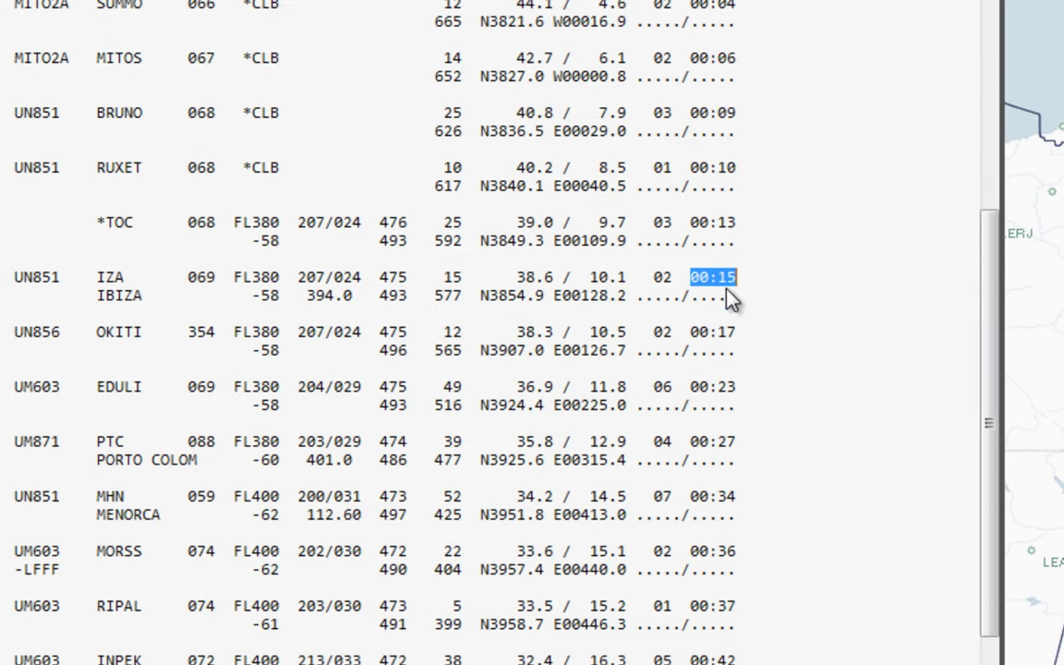
pyautogui.click(637, 298)
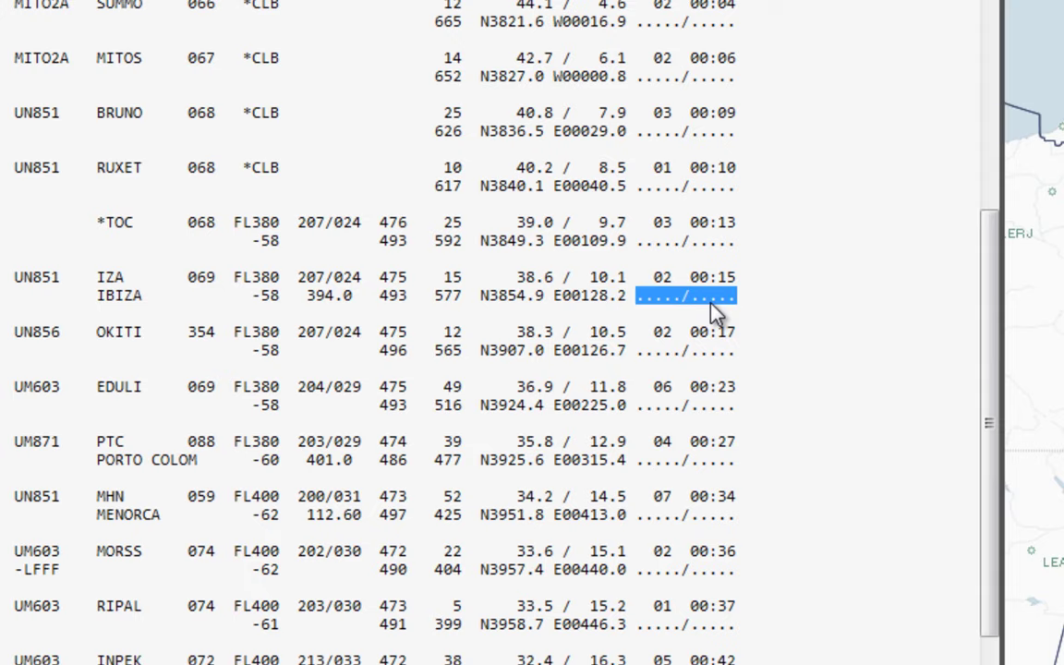
# - Review the remaining navigation log legs to LIRF and examine the FL220 climb wind in the wind information
pyautogui.scroll(-11, 711, 313)
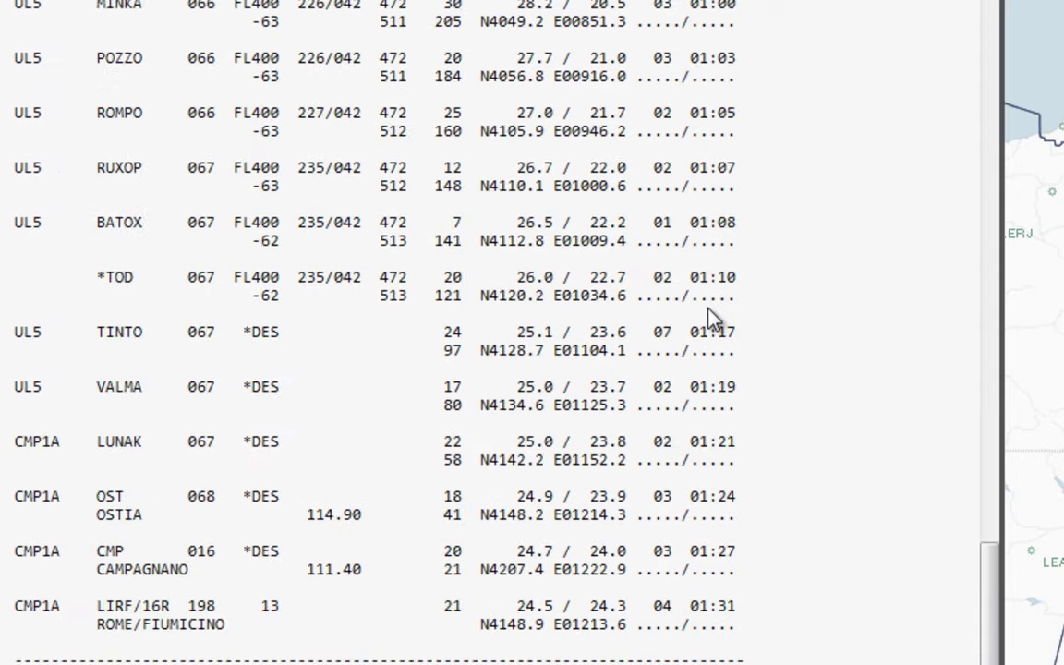
pyautogui.scroll(-1, 702, 314)
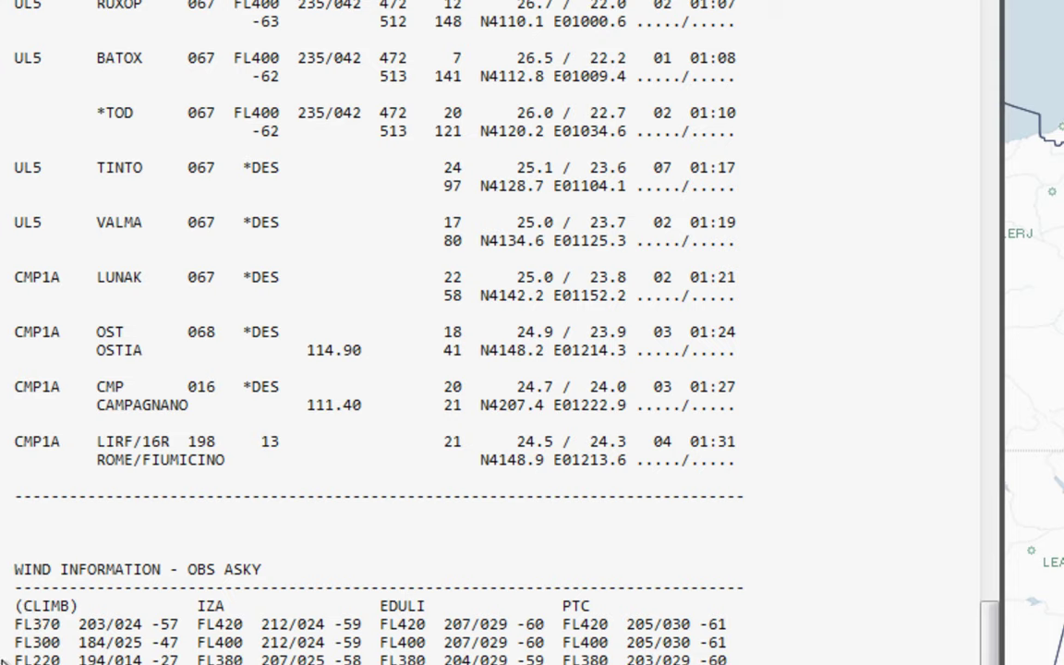
pyautogui.moveTo(14, 660); pyautogui.dragTo(178, 660)
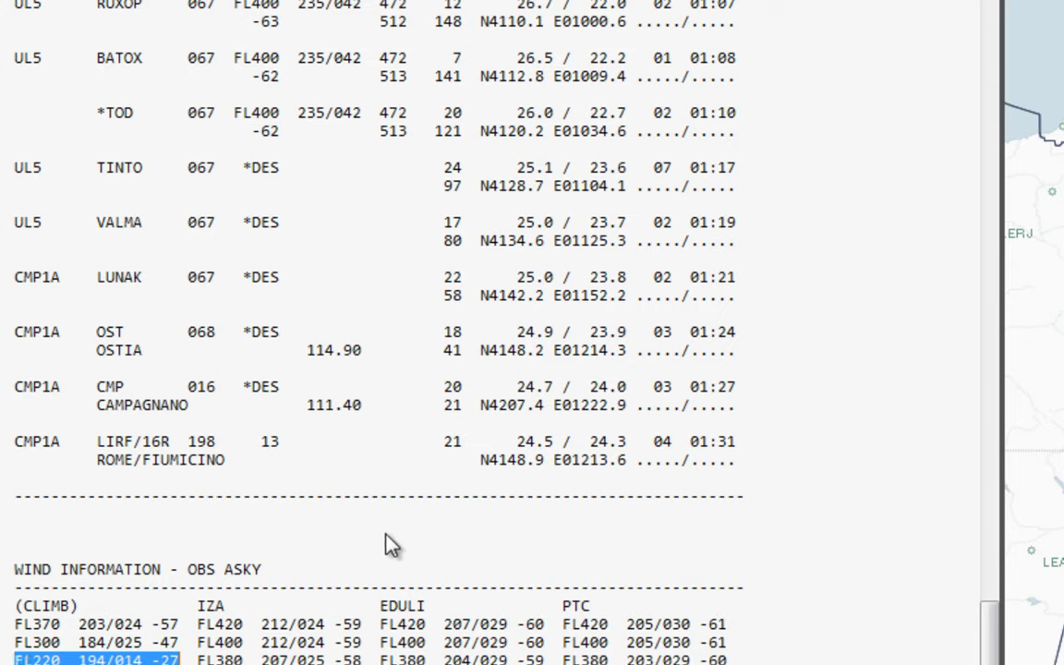
# - Examine the ATC route in the operational flight plan and the complete ATC flight plan message for ALZ657
pyautogui.scroll(20, 388, 535)
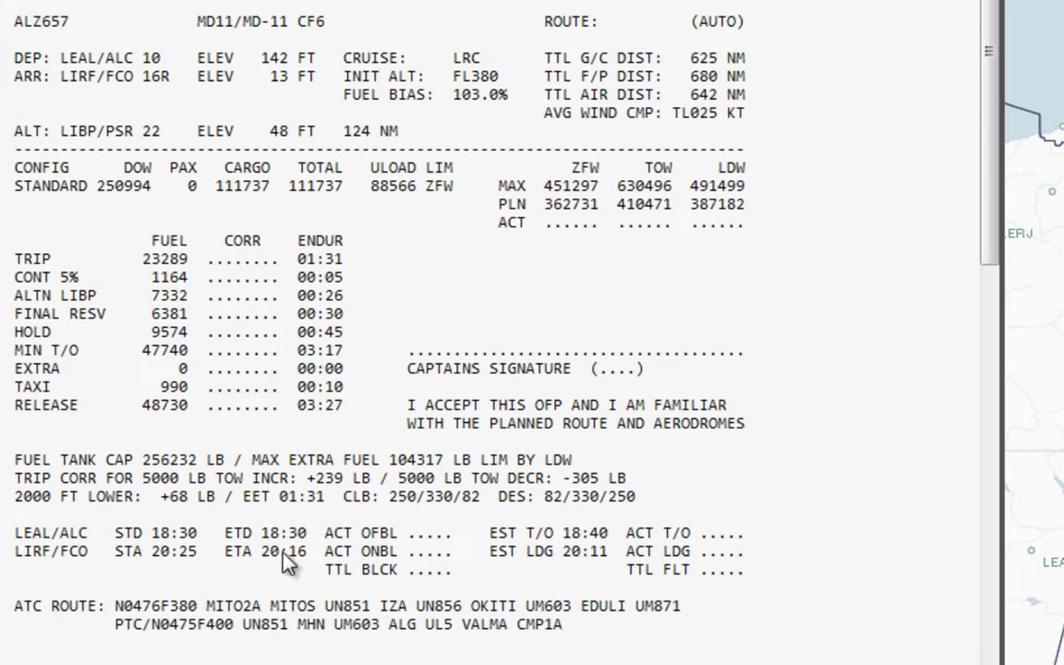
pyautogui.moveTo(113, 606); pyautogui.dragTo(567, 631)
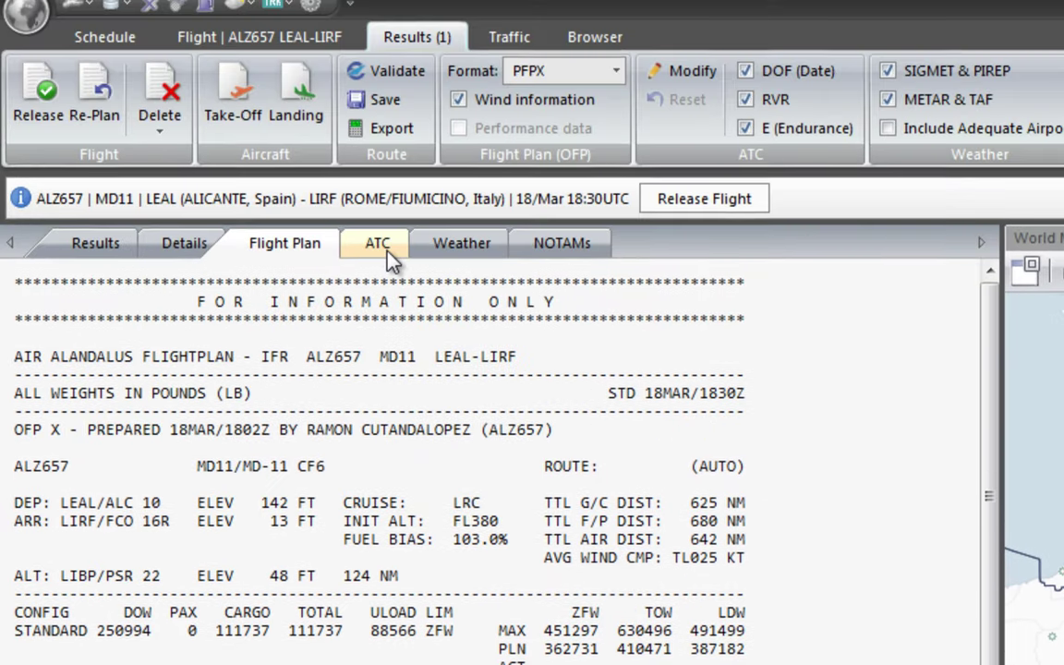
pyautogui.click(382, 263)
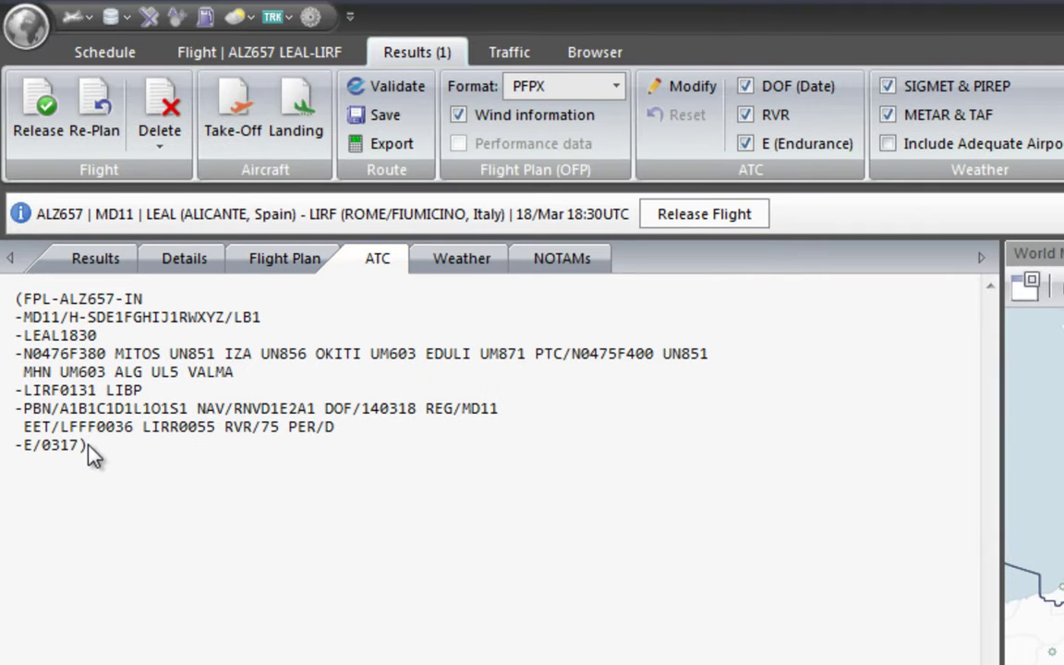
pyautogui.moveTo(89, 448); pyautogui.dragTo(11, 294)
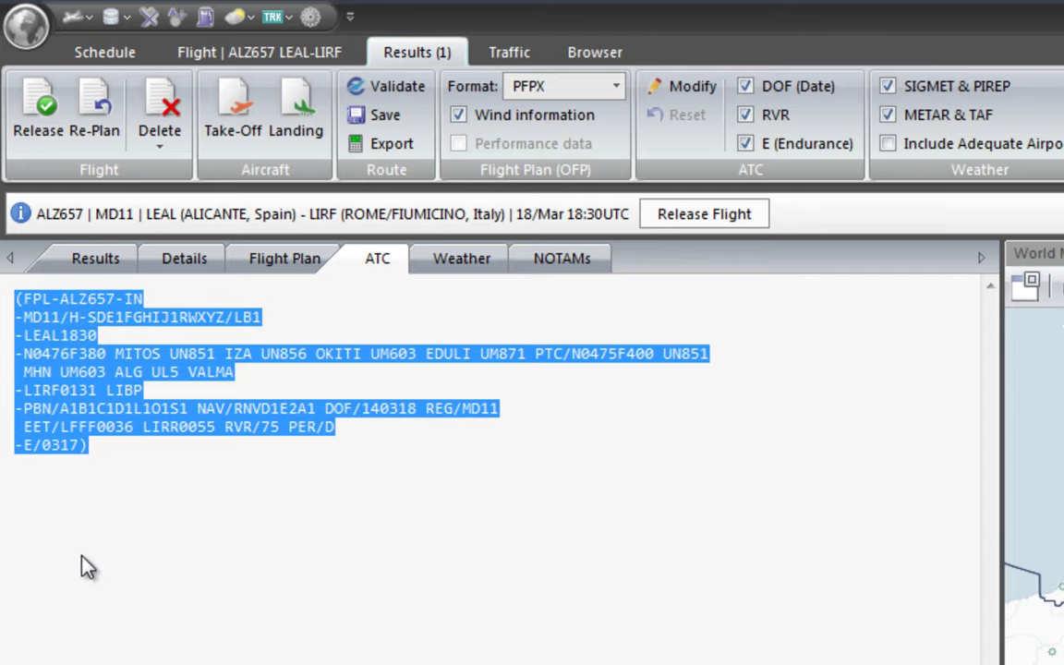
pyautogui.click(61, 354)
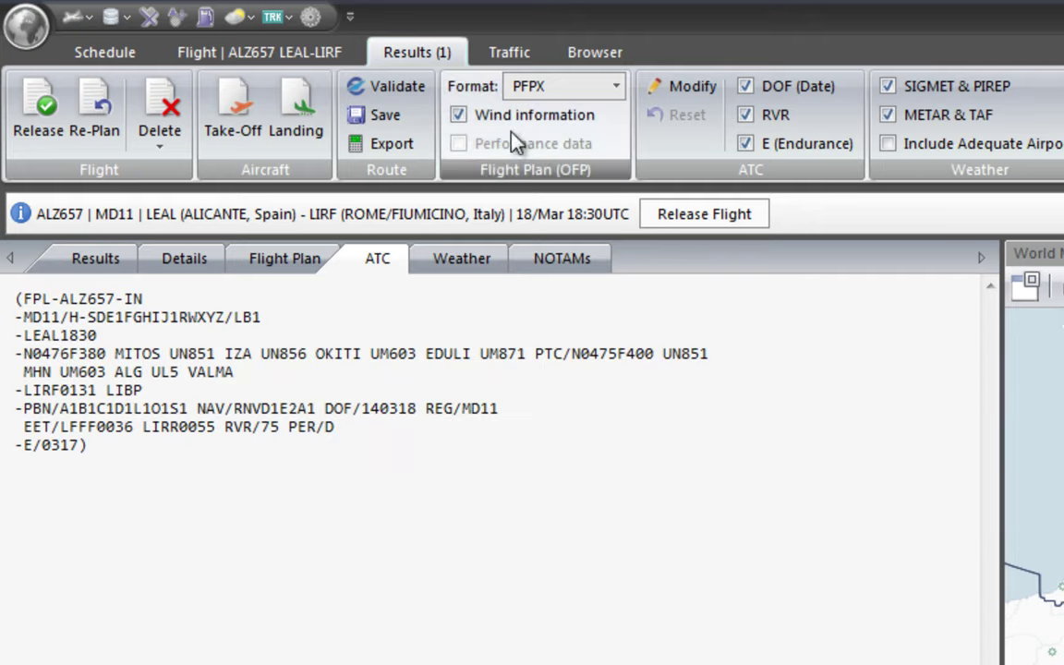
# - Check the route string in the ALZ657 flight setup, and return to the ATC flight plan message
pyautogui.click(244, 51)
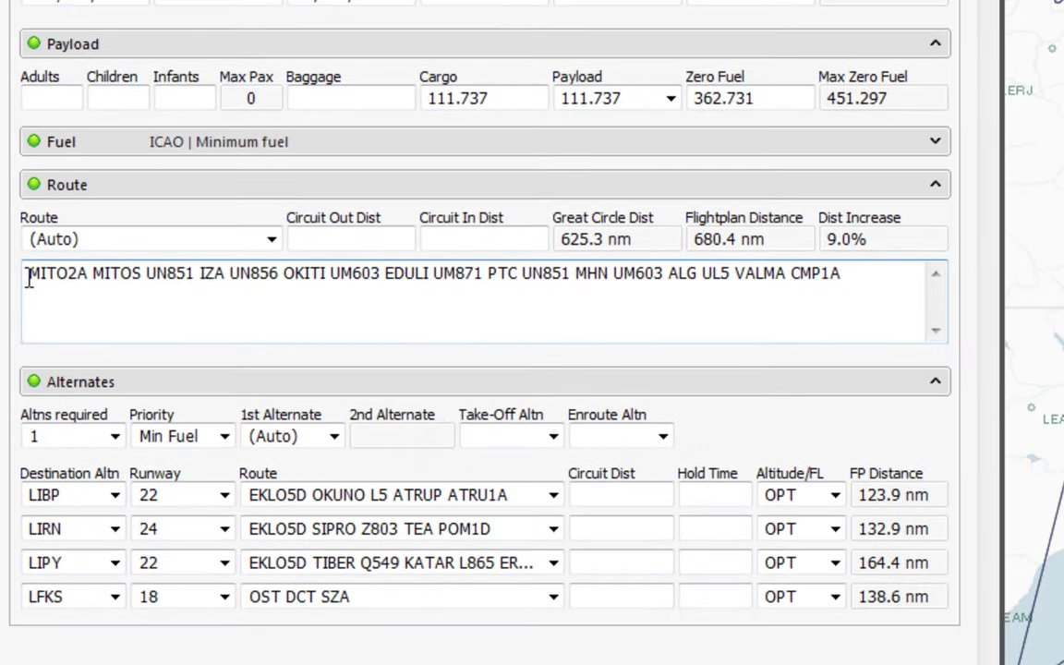
pyautogui.moveTo(33, 534); pyautogui.dragTo(841, 536)
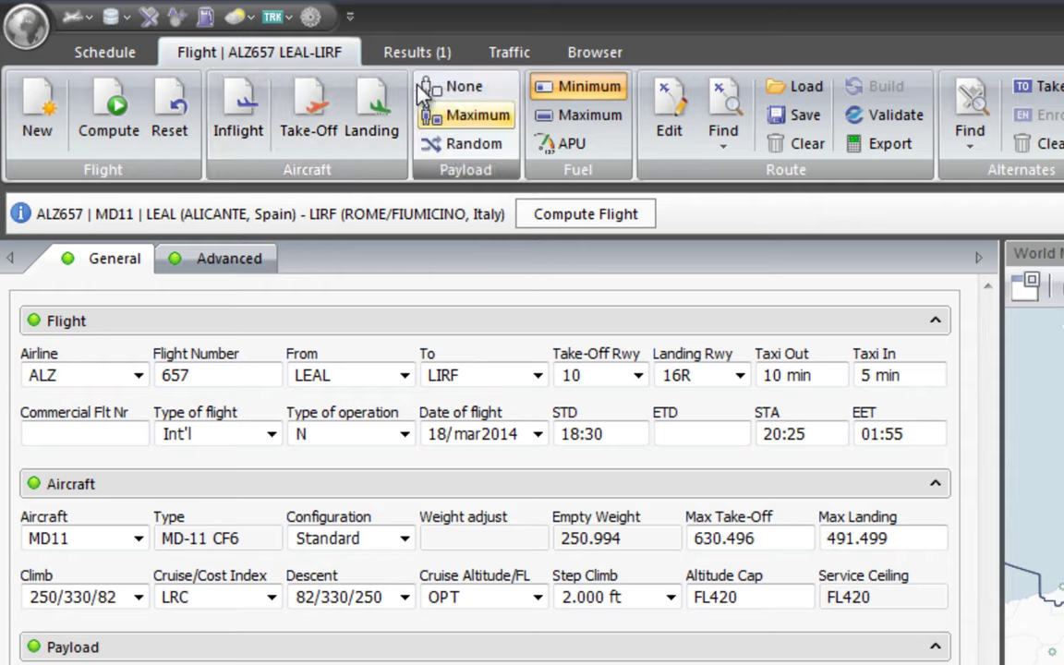
pyautogui.click(406, 53)
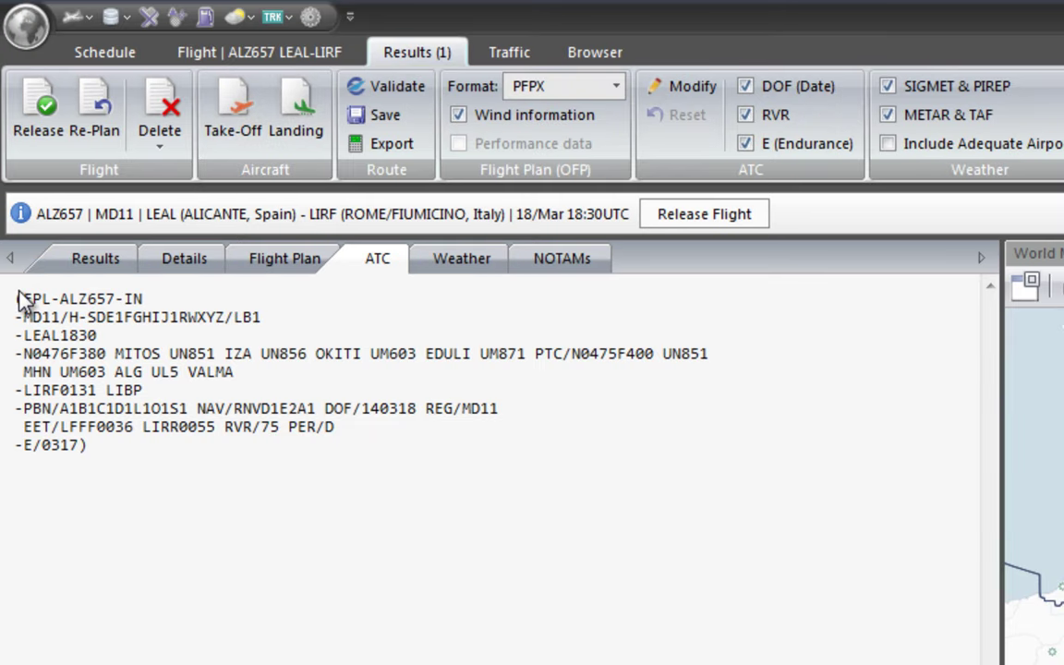
# - Examine the callsign, aircraft type and equipment codes in the ATC flight plan message
pyautogui.moveTo(17, 297); pyautogui.dragTo(210, 460)
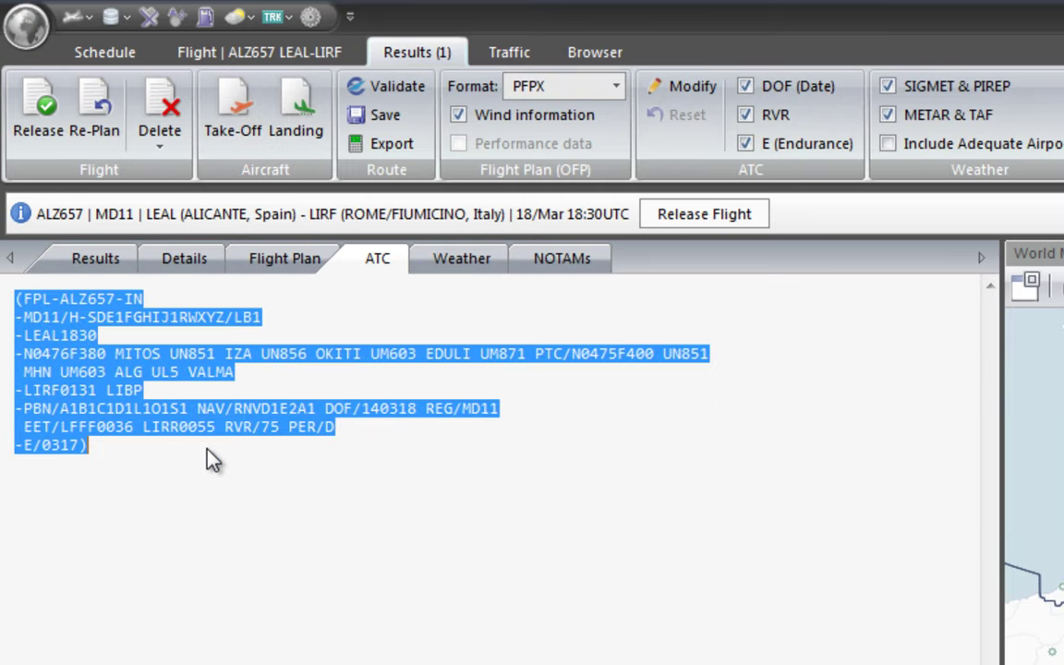
pyautogui.click(27, 301)
pyautogui.moveTo(30, 302); pyautogui.dragTo(109, 305)
pyautogui.doubleClick(83, 298)
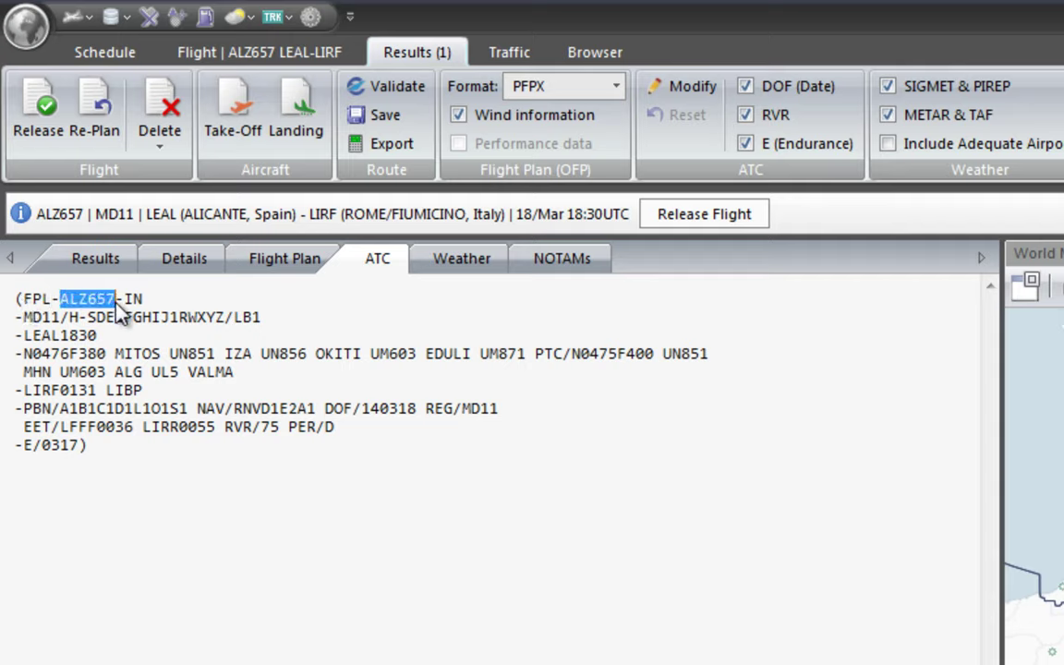
pyautogui.click(25, 318)
pyautogui.moveTo(25, 319); pyautogui.dragTo(162, 319)
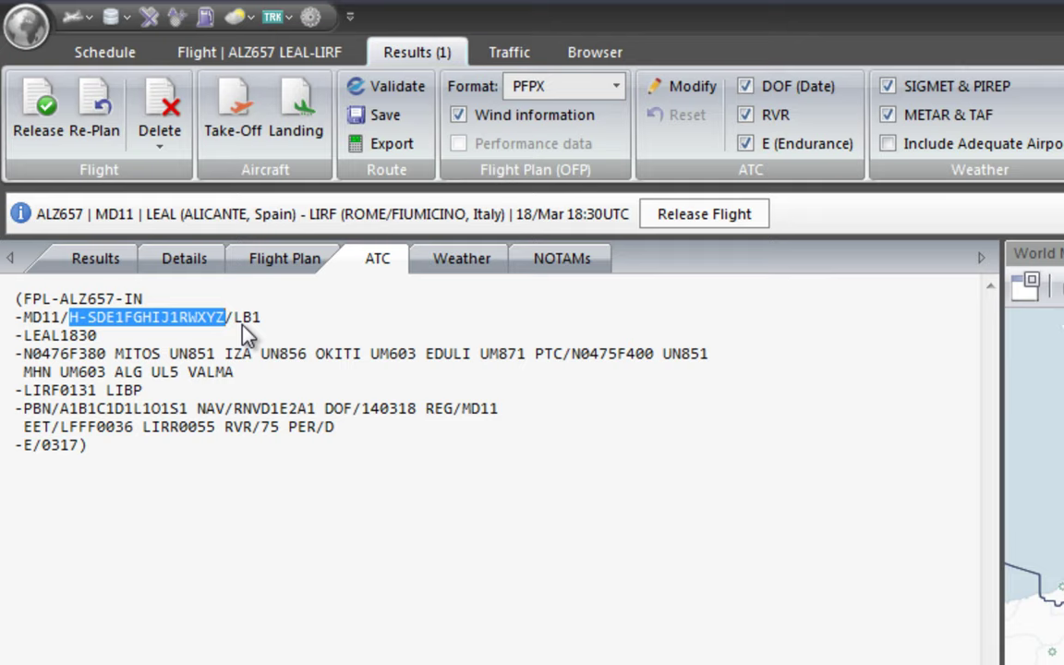
# - Open the MD11 from the aircraft database, examine its equipment codes, and return to the ATC message without editing
pyautogui.click(25, 24)
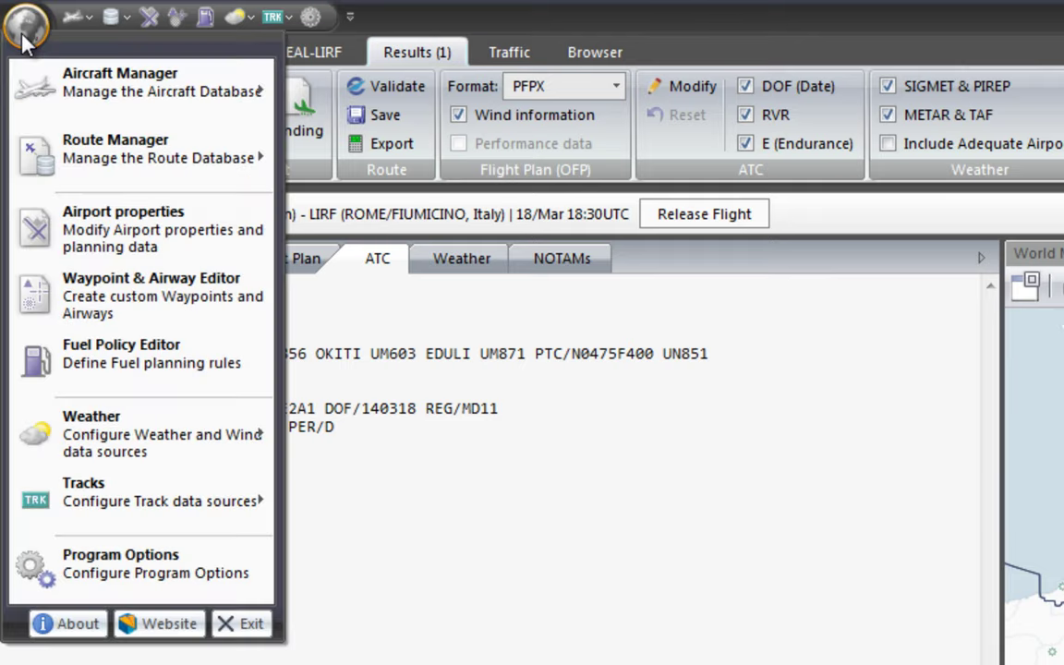
pyautogui.moveTo(114, 76)
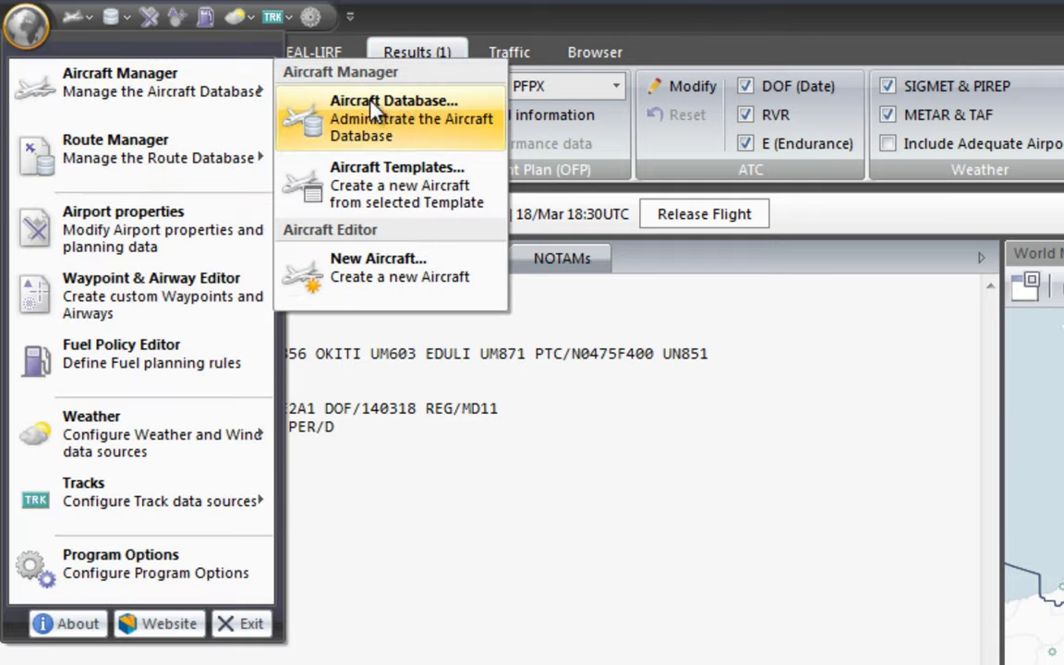
pyautogui.click(365, 104)
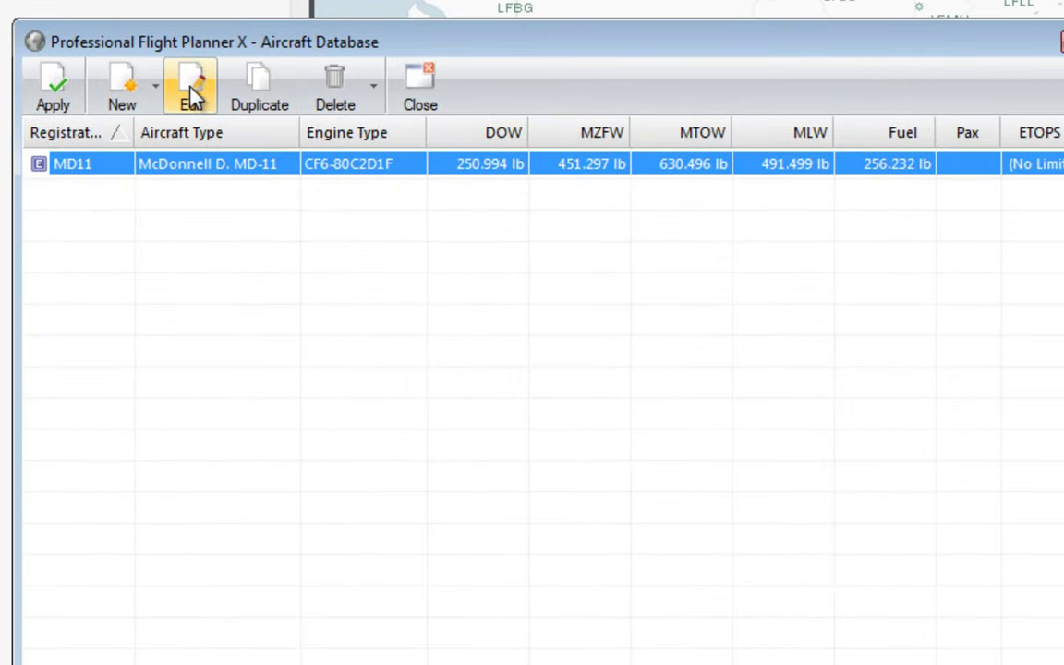
pyautogui.click(191, 90)
pyautogui.click(370, 88)
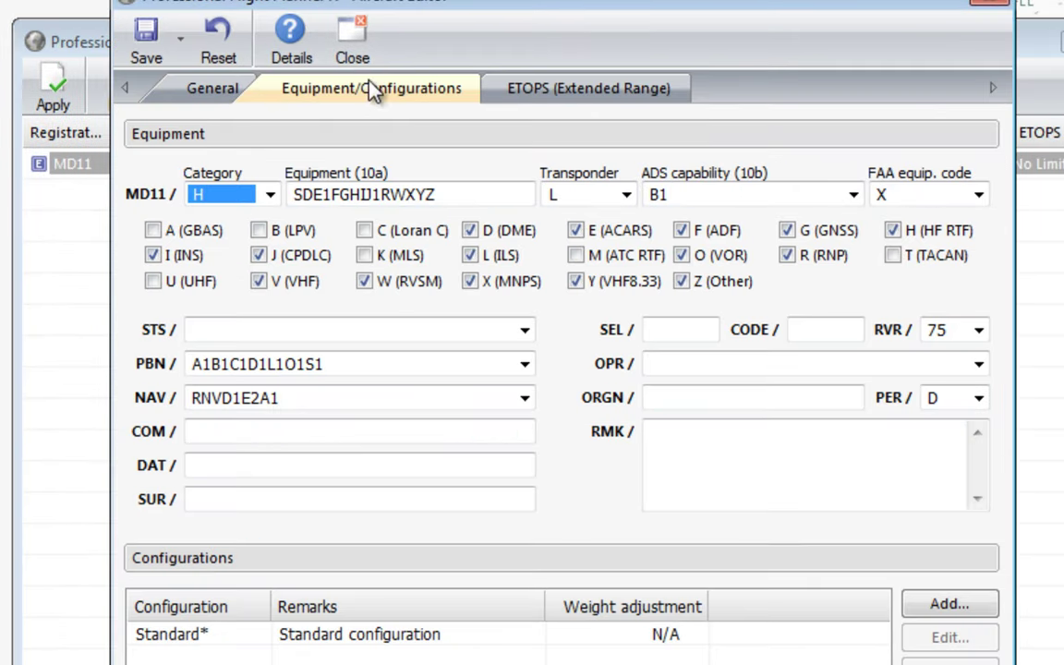
pyautogui.moveTo(456, 197); pyautogui.dragTo(274, 187)
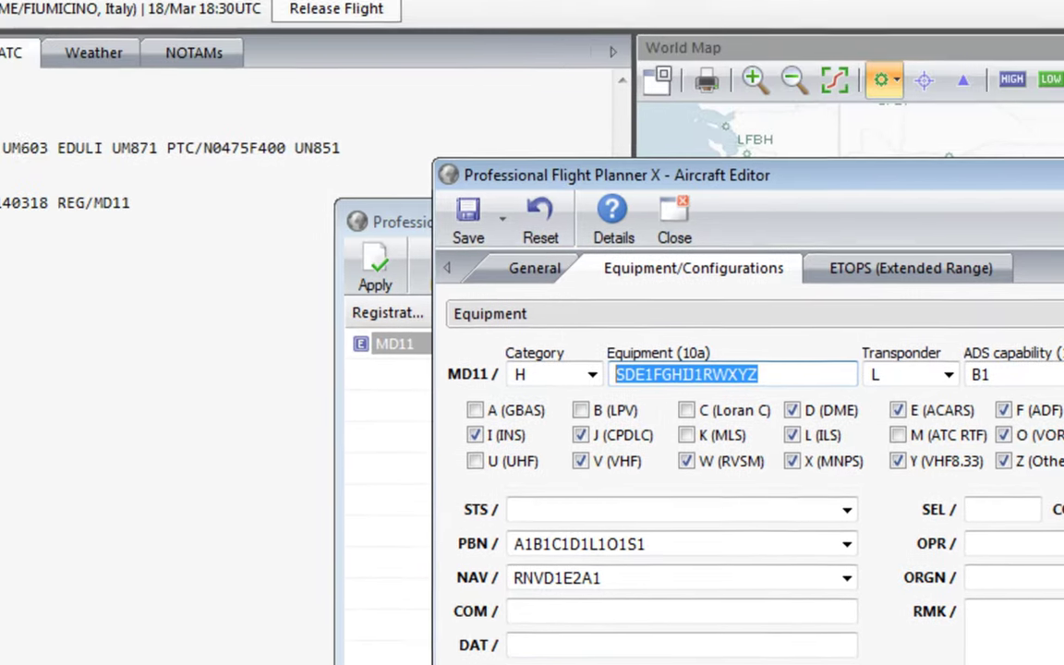
pyautogui.press('Escape')
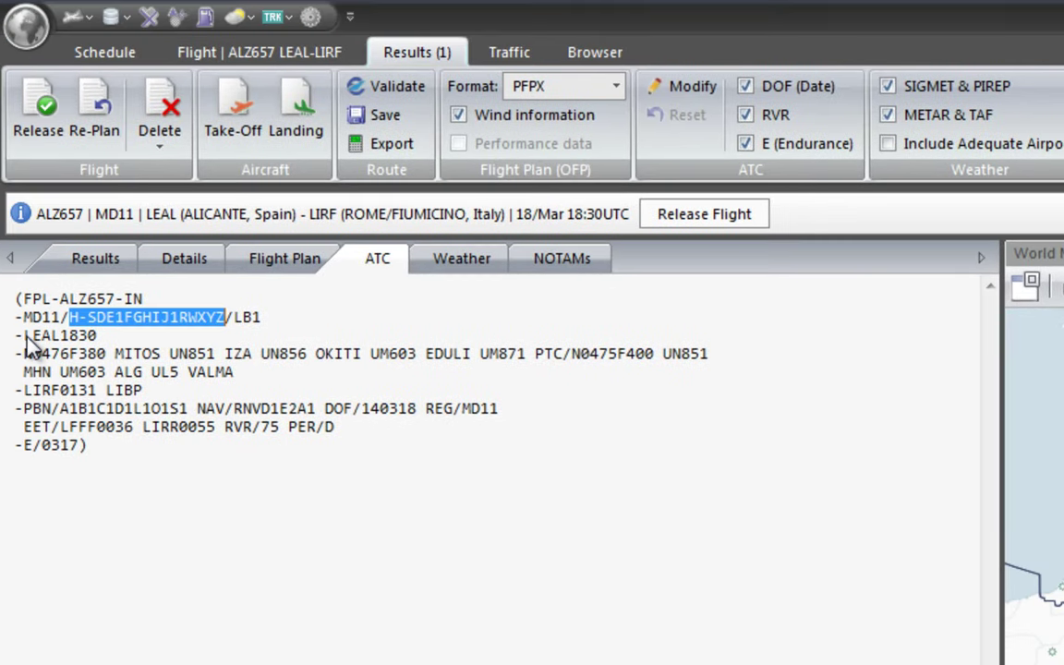
# - Examine the ATC message's departure time, route, PBN and NAV codes, date of flight, registration and elapsed times
pyautogui.moveTo(25, 337); pyautogui.dragTo(90, 340)
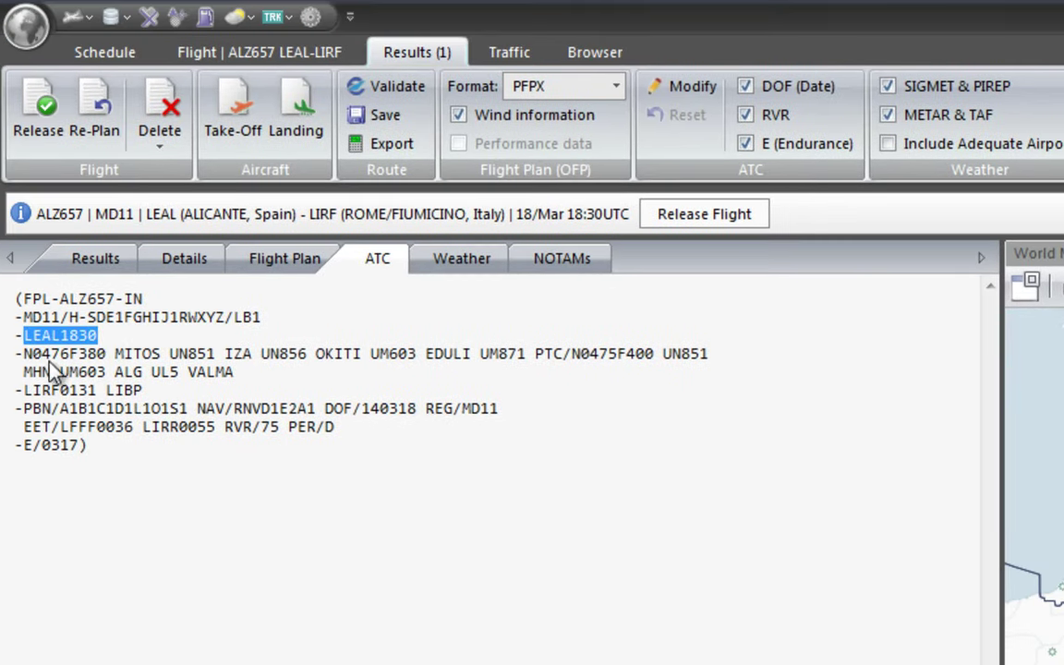
pyautogui.moveTo(23, 353); pyautogui.dragTo(222, 396)
pyautogui.moveTo(17, 409); pyautogui.dragTo(312, 418)
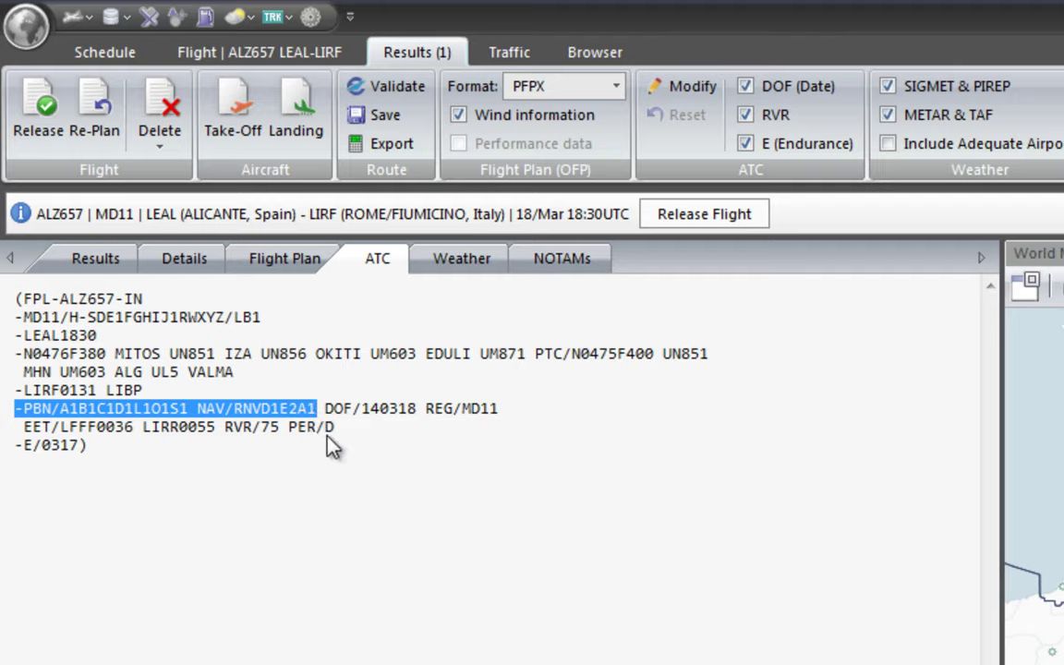
pyautogui.click(347, 407)
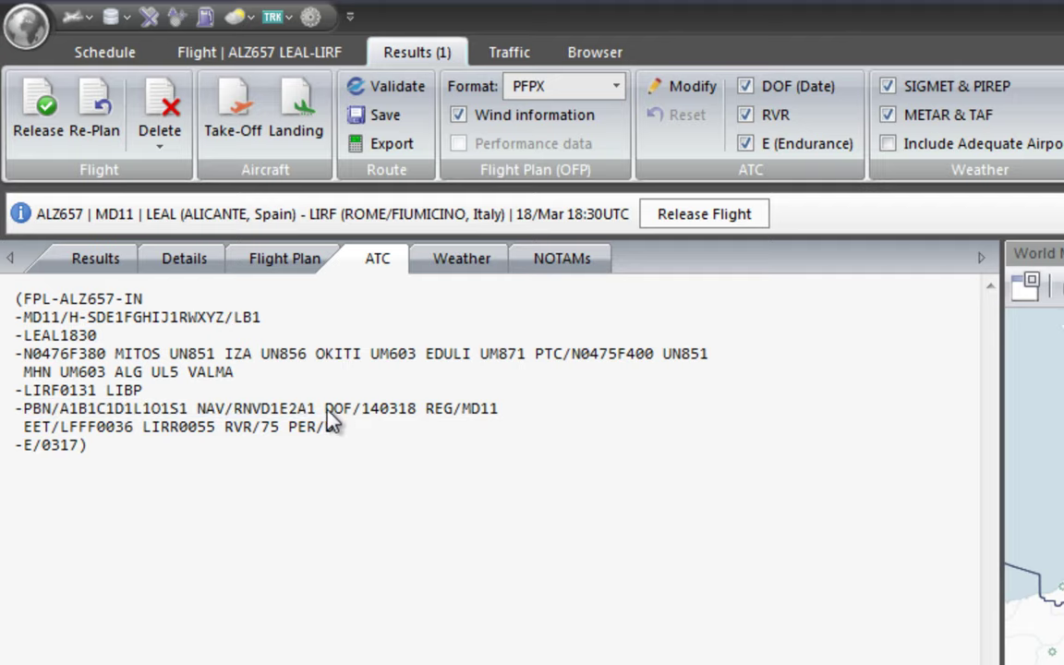
pyautogui.moveTo(325, 408); pyautogui.dragTo(523, 423)
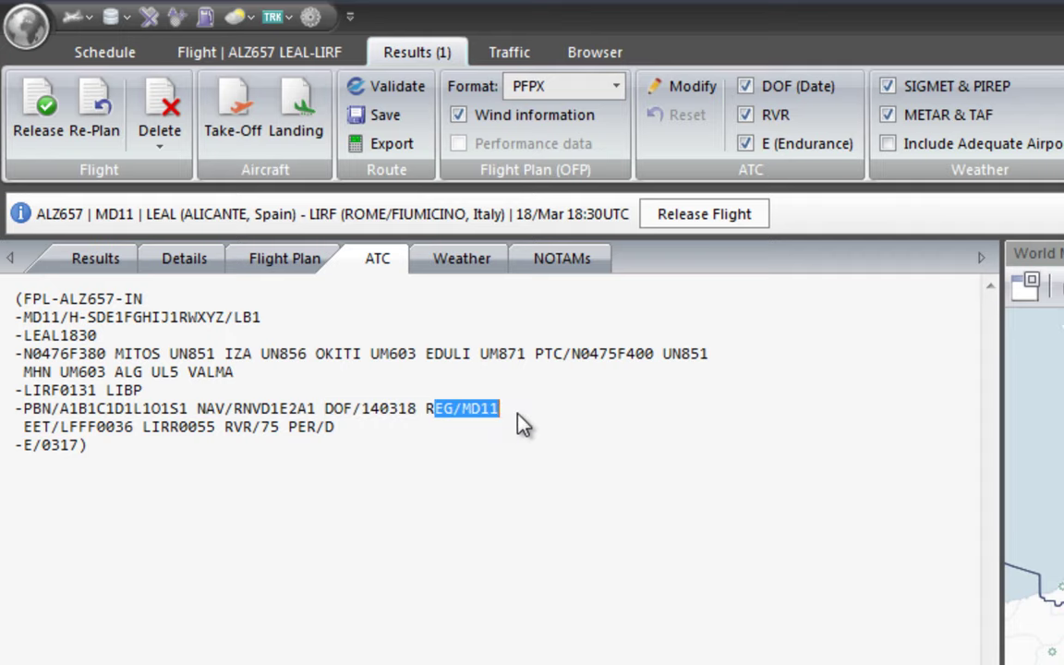
pyautogui.moveTo(23, 427); pyautogui.dragTo(139, 438)
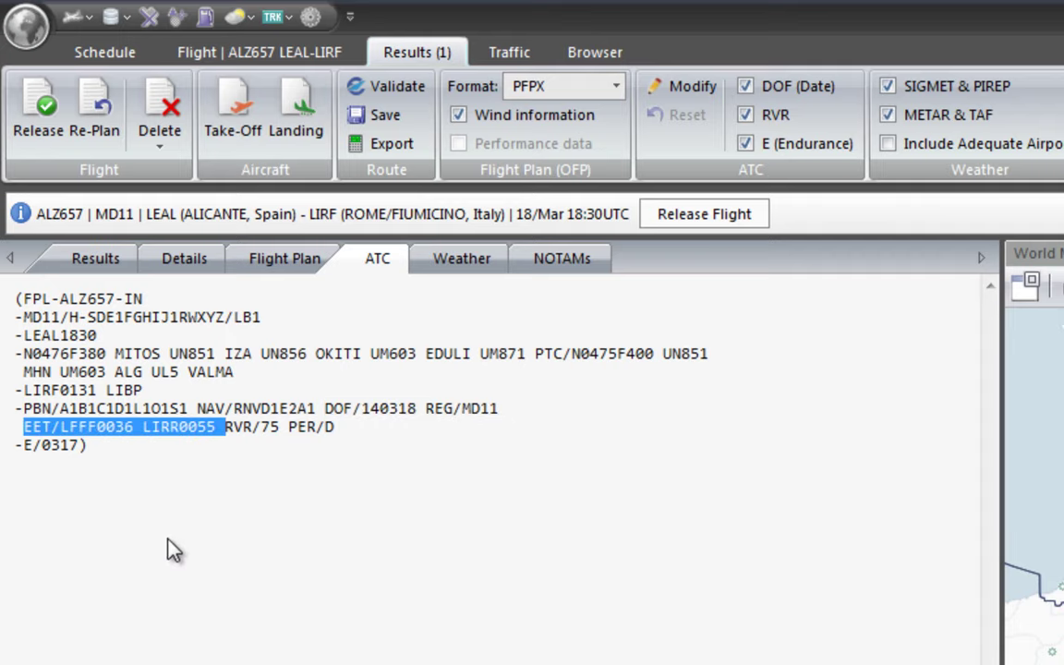
pyautogui.click(147, 561)
# - Review the weather briefing for the origin and destination airports, and check the flight's NOTAMs
pyautogui.click(461, 266)
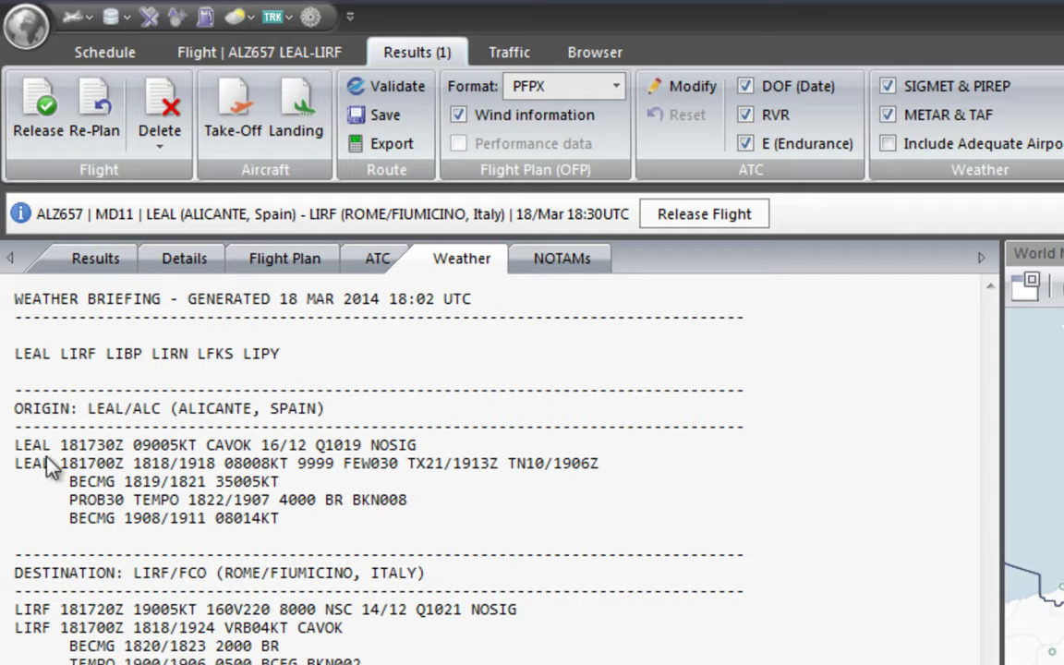
pyautogui.click(570, 266)
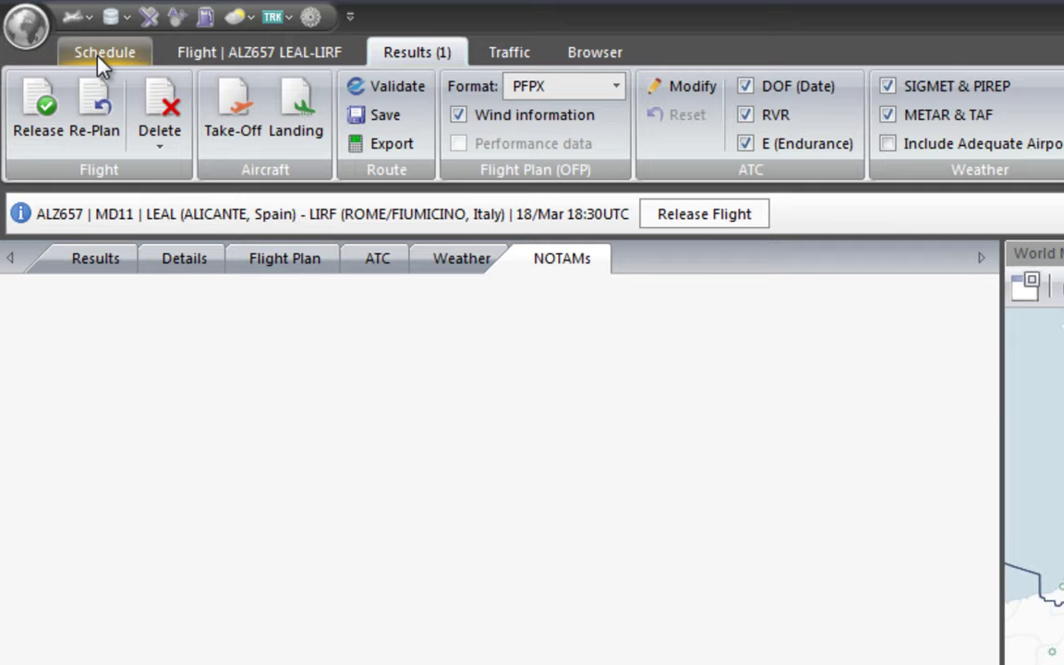
# - Release flight ALZ657 to the schedule, and reopen the scheduled flight in the flight setup
pyautogui.click(727, 228)
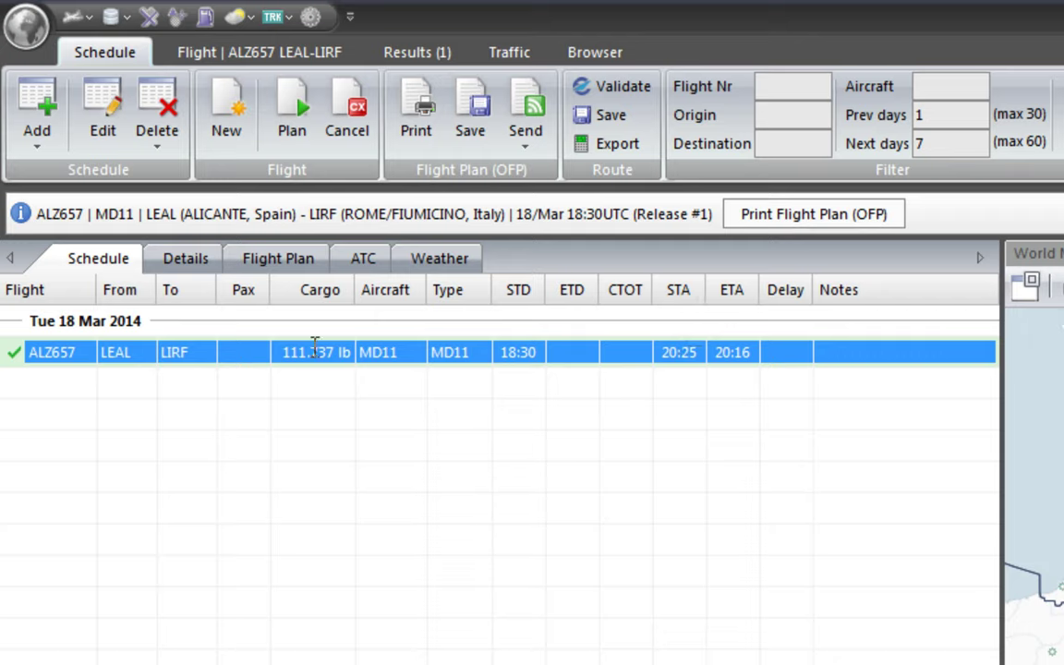
pyautogui.doubleClick(98, 358)
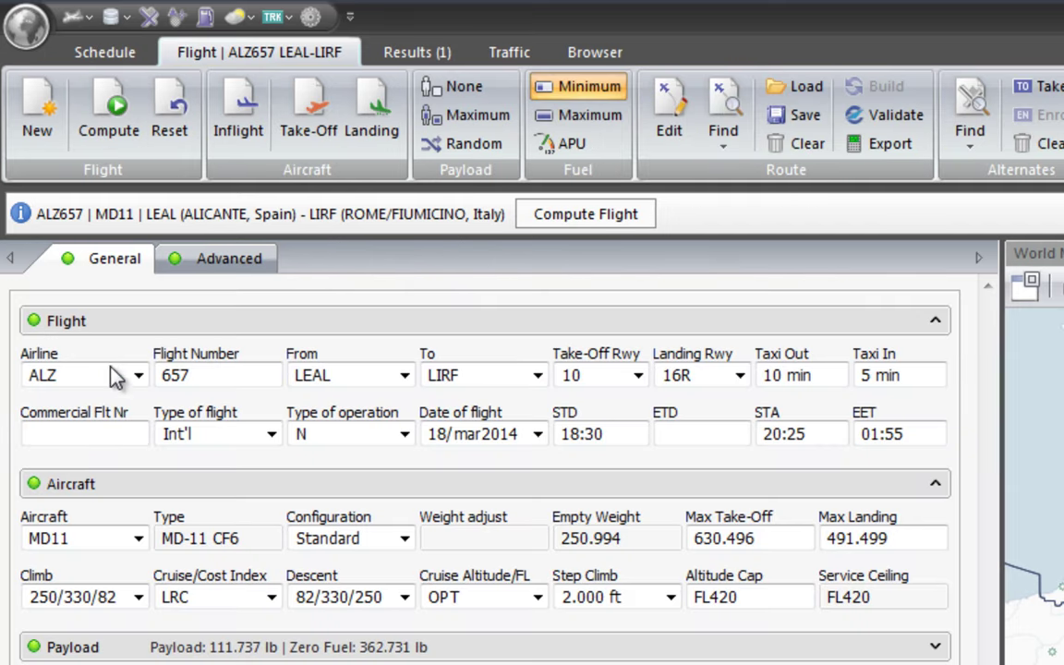
pyautogui.click(473, 114)
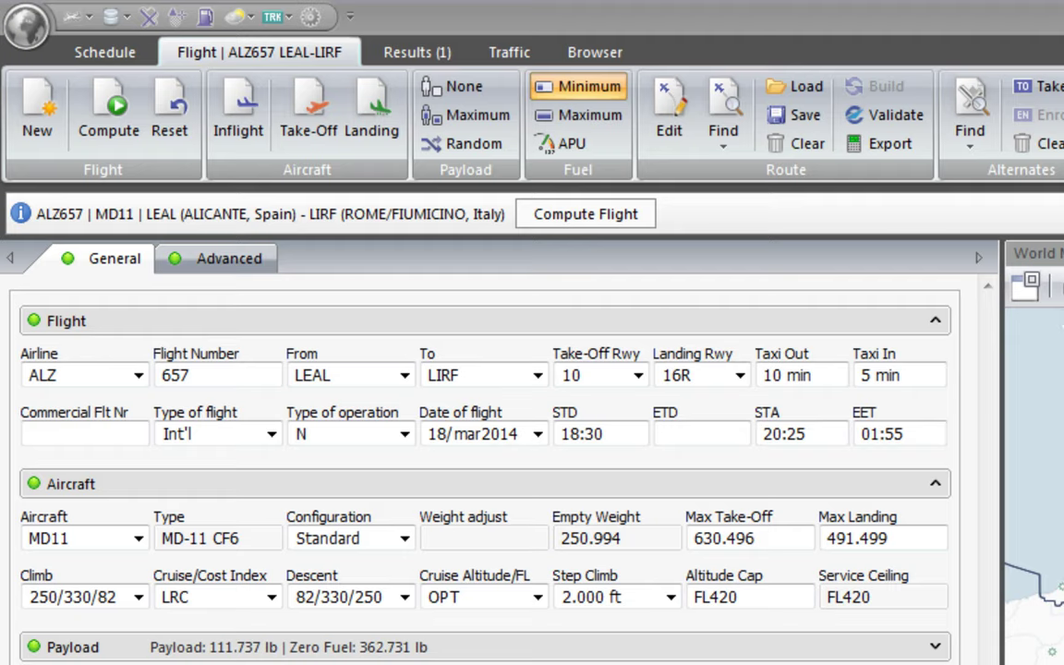
pyautogui.press('super')
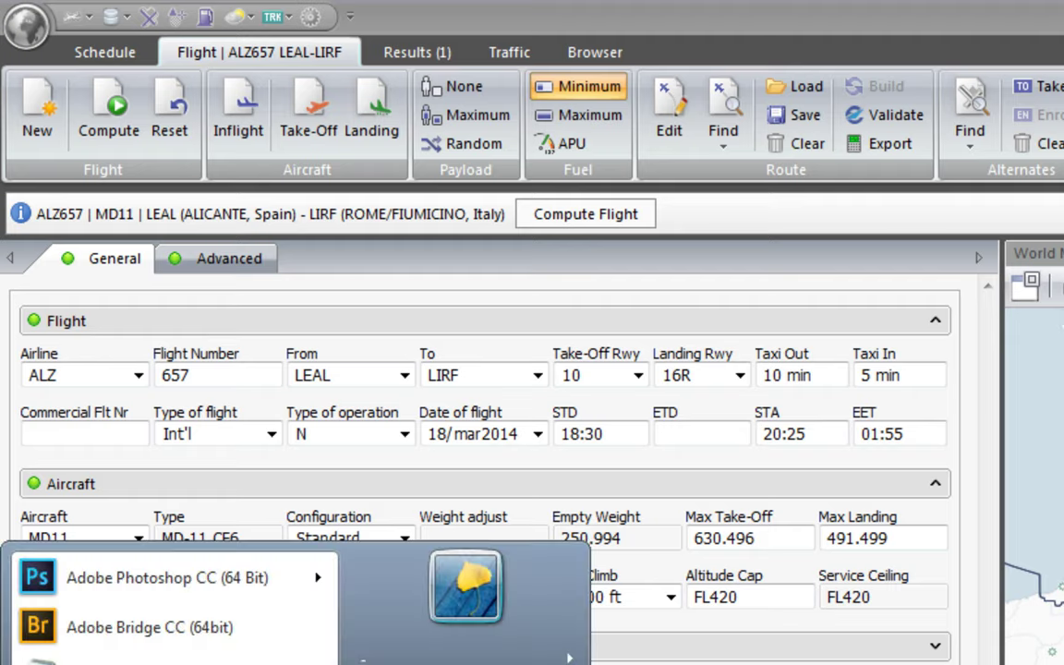
pyautogui.press('super')
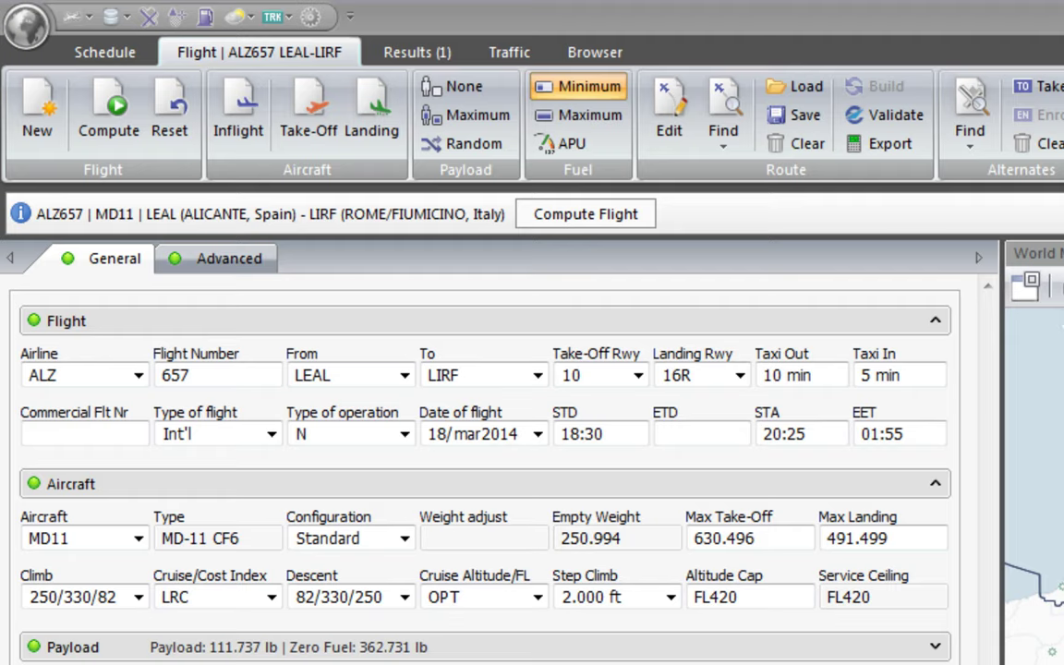
# - Switch to Firefox and view FlightSimSoft's pricing page and the TOPCAT page's list of supported aircraft types
pyautogui.hotkey('alt', 'Tab')
pyautogui.click(189, 84)
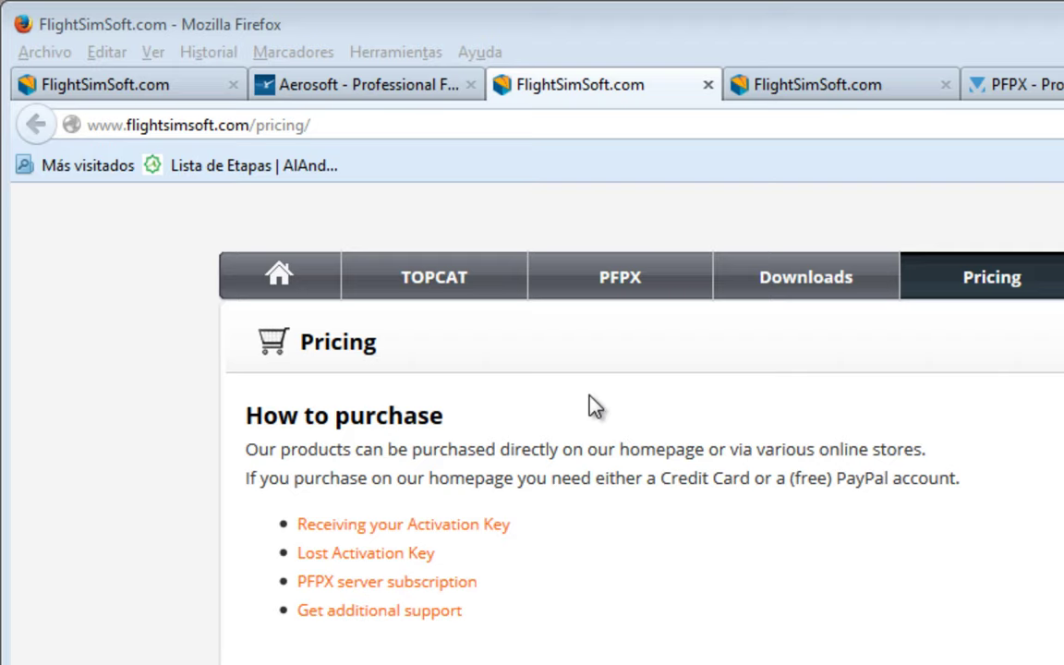
pyautogui.click(570, 416)
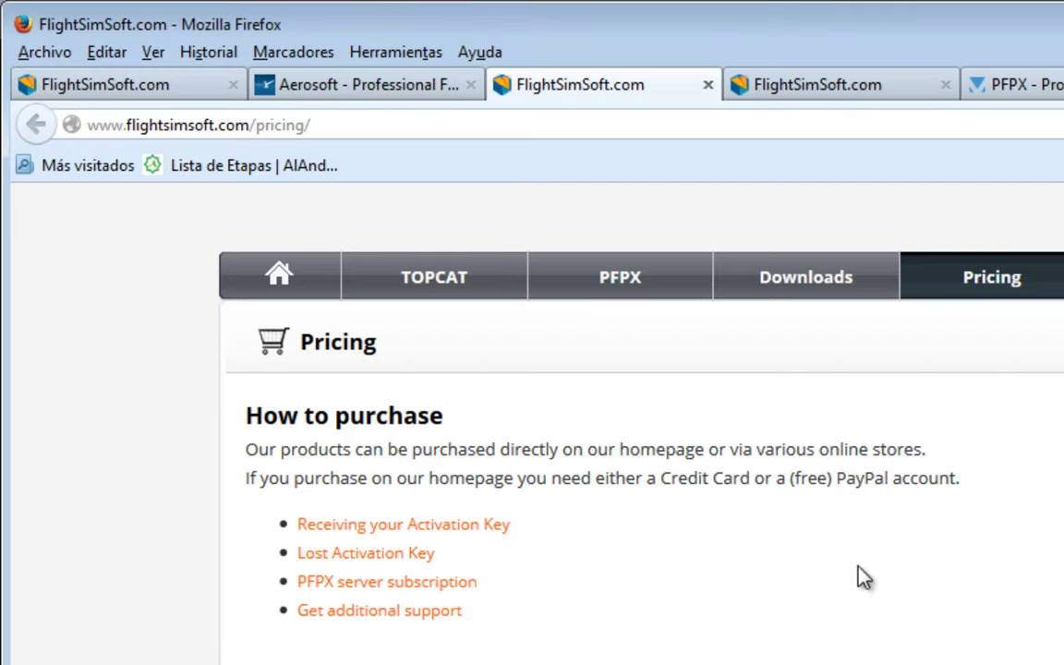
pyautogui.click(828, 87)
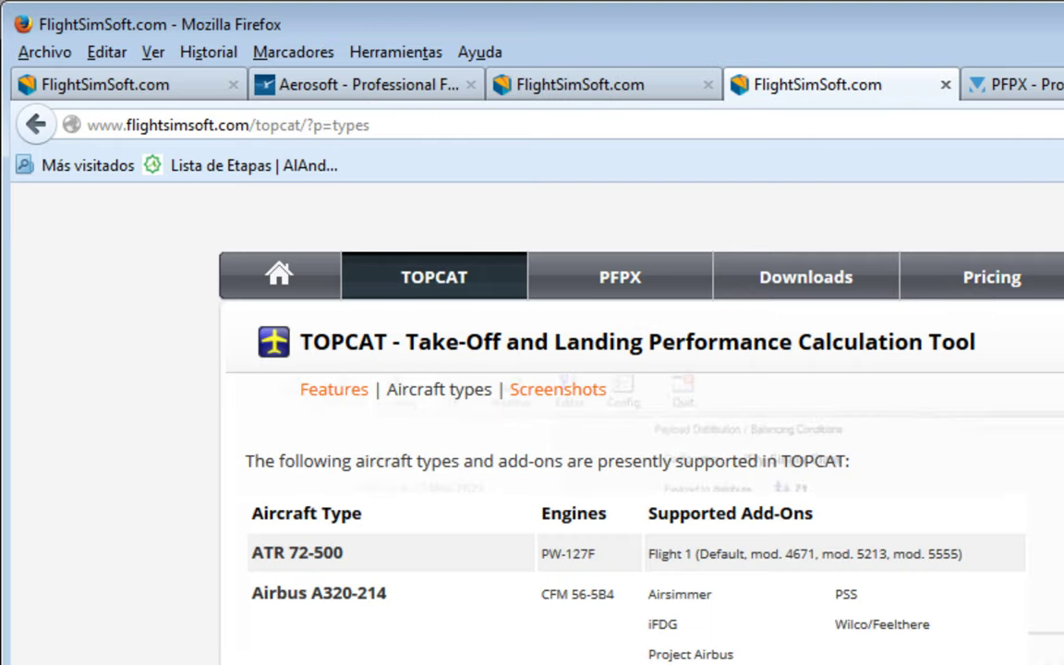
pyautogui.moveTo(301, 343); pyautogui.dragTo(404, 340)
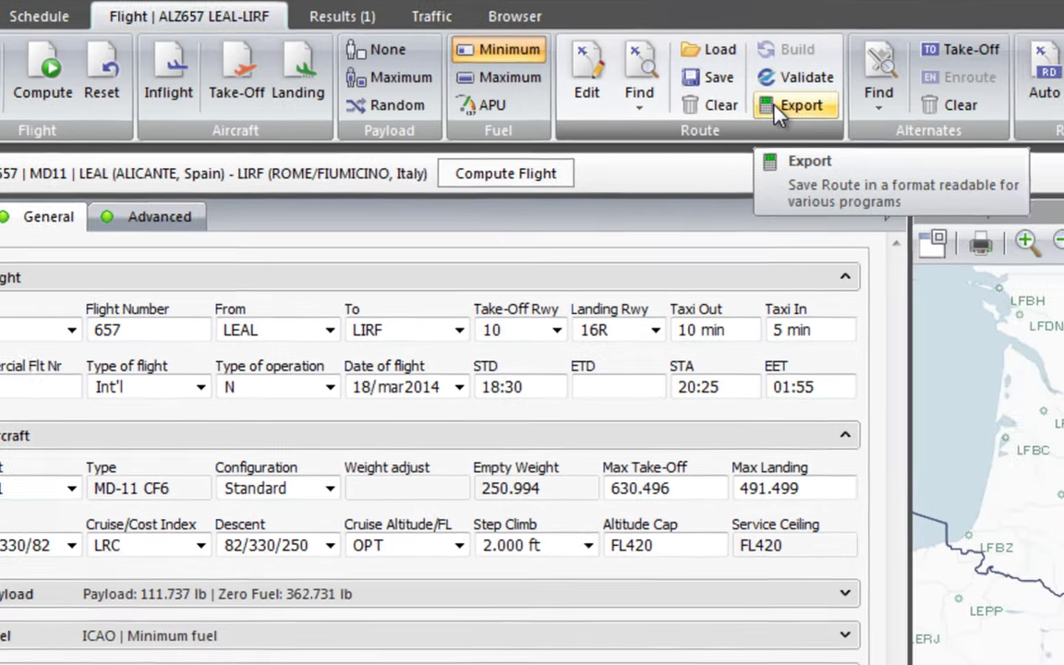
# - Open the route export for the flight and set the FSX folder to C:\FSX
pyautogui.click(873, 145)
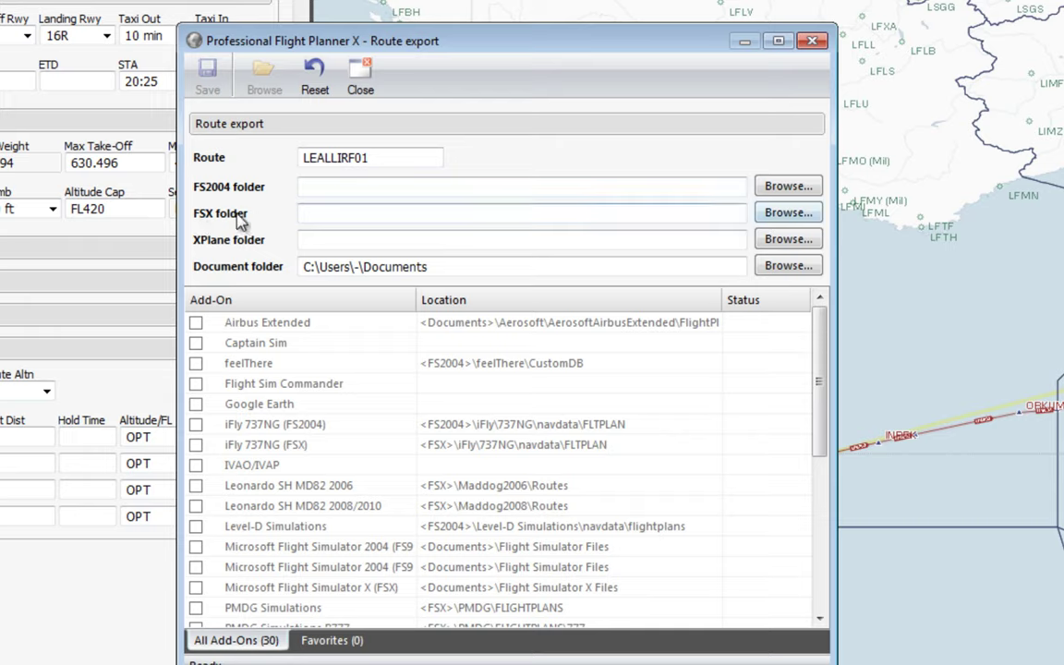
pyautogui.click(788, 213)
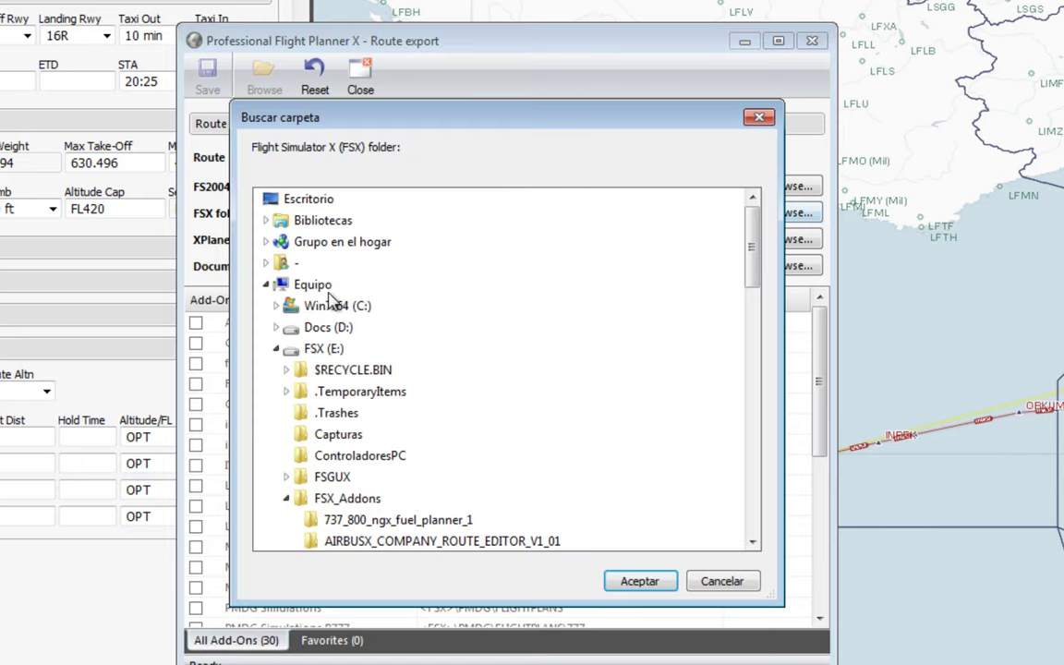
pyautogui.click(276, 349)
pyautogui.click(276, 305)
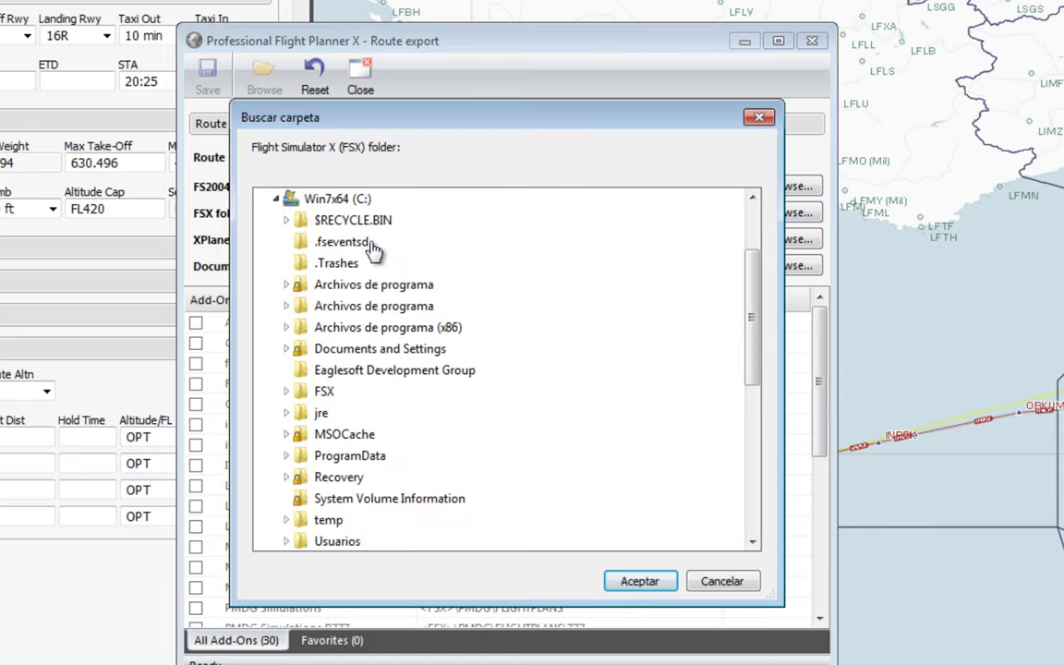
pyautogui.click(288, 393)
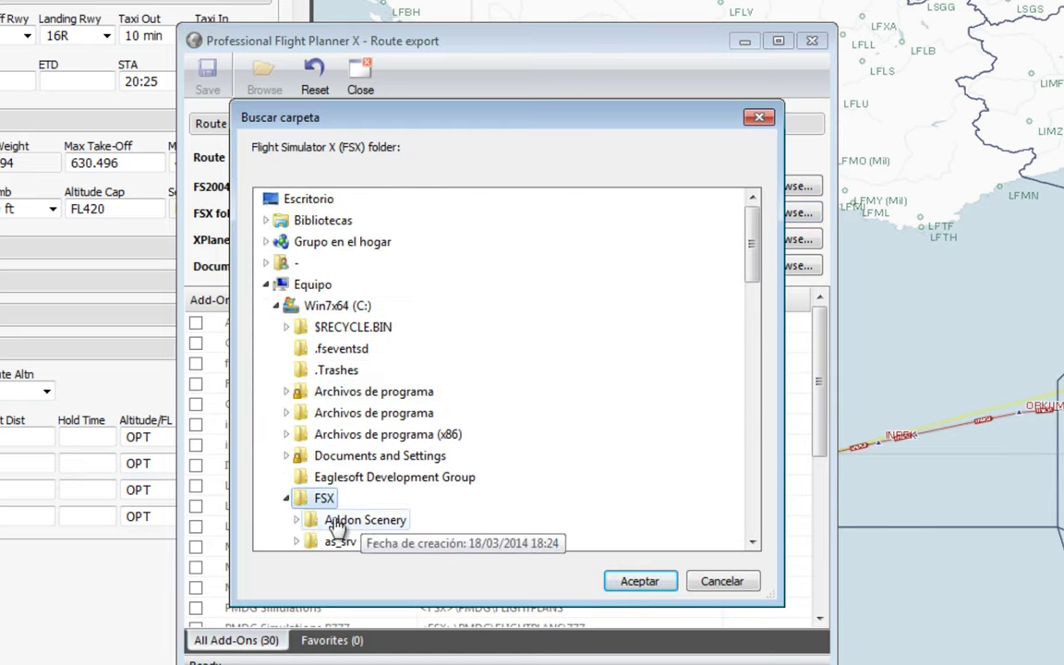
pyautogui.click(647, 582)
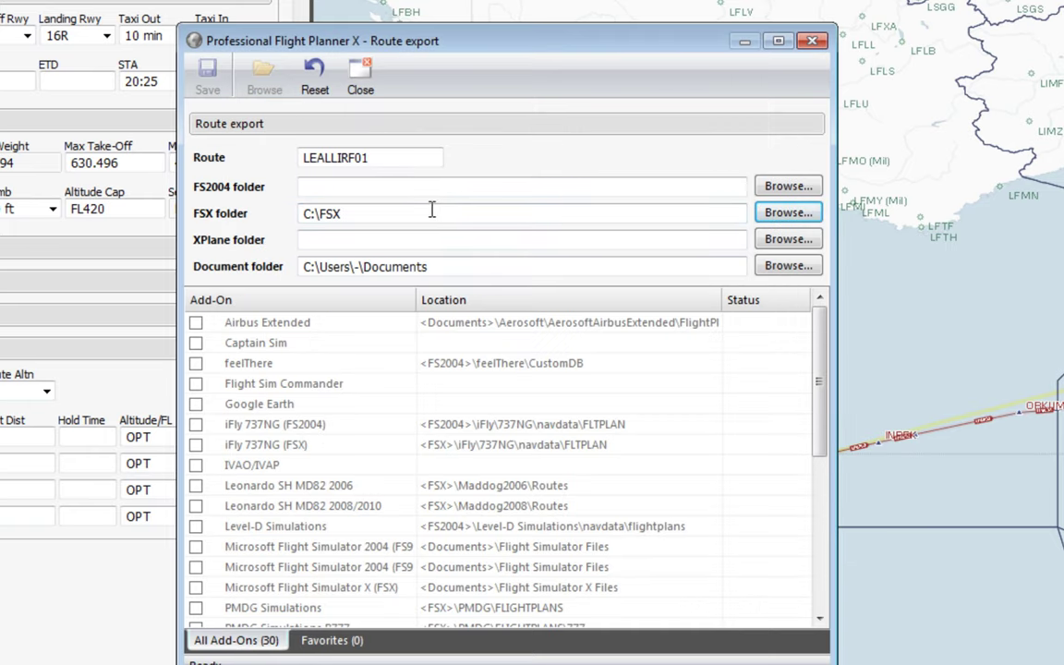
pyautogui.doubleClick(360, 266)
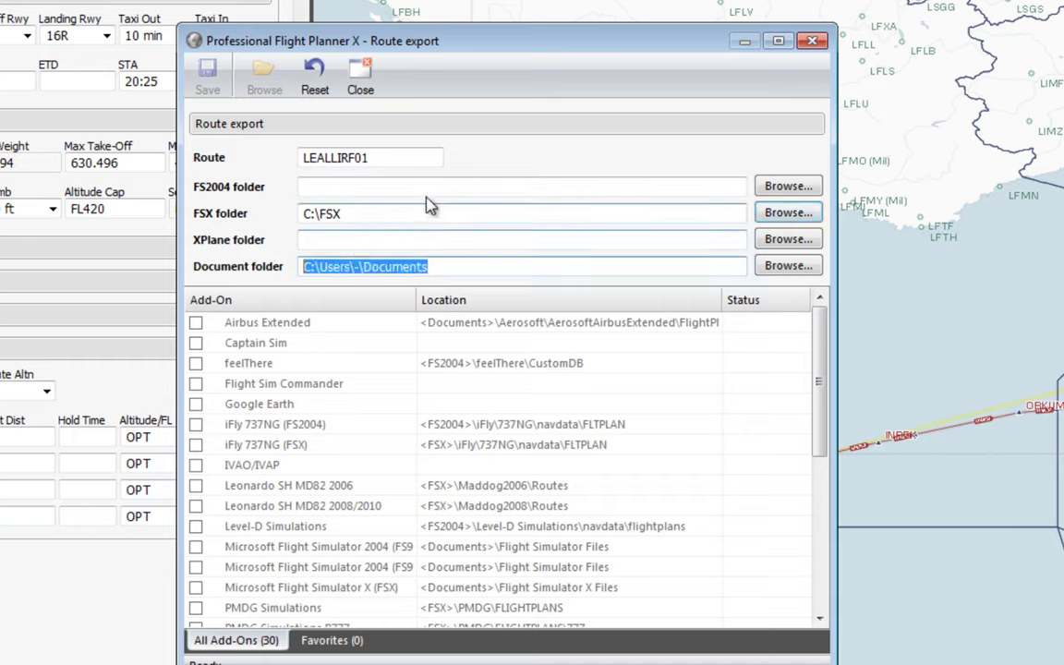
pyautogui.click(367, 214)
pyautogui.doubleClick(367, 213)
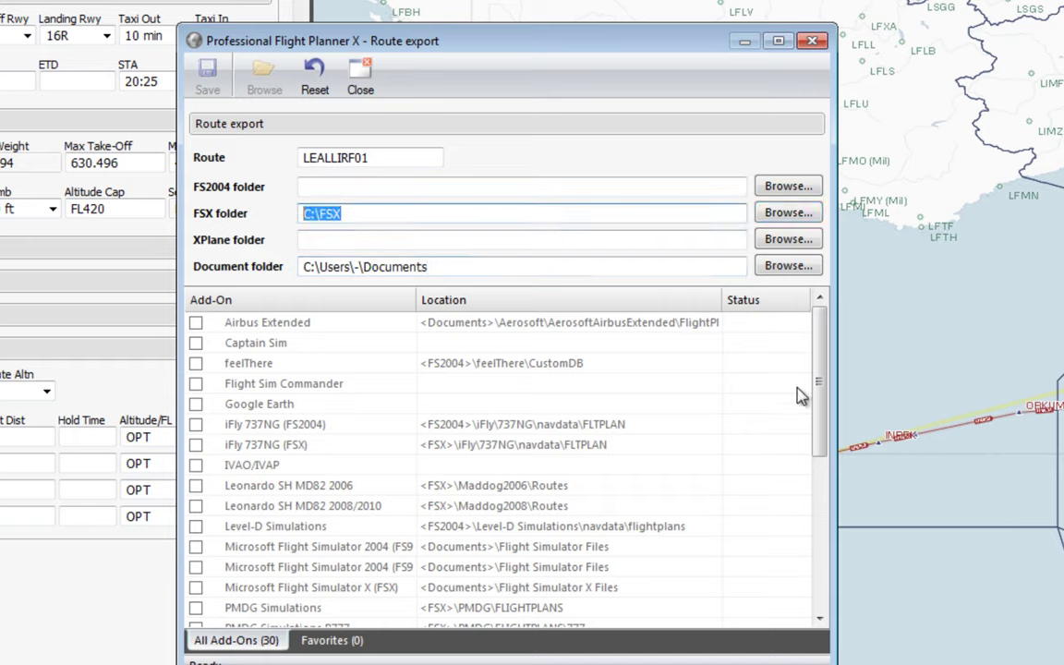
# - Select Flight Sim Commander, Microsoft Flight Simulator X (FSX) and PMDG Simulations as route export add-ons
pyautogui.moveTo(823, 361); pyautogui.dragTo(818, 306)
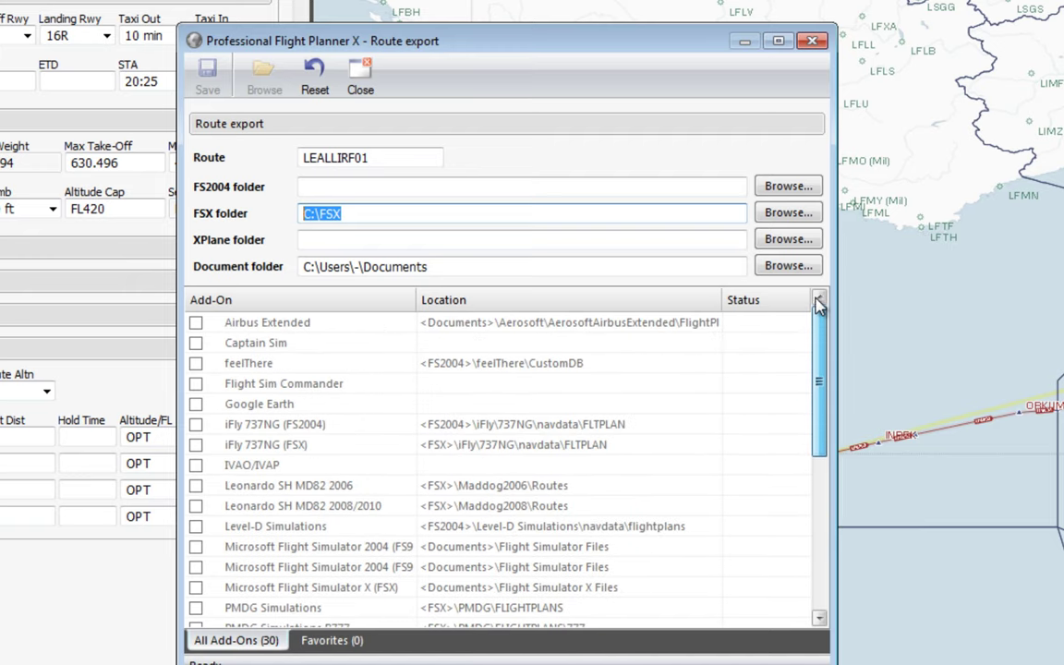
pyautogui.click(196, 386)
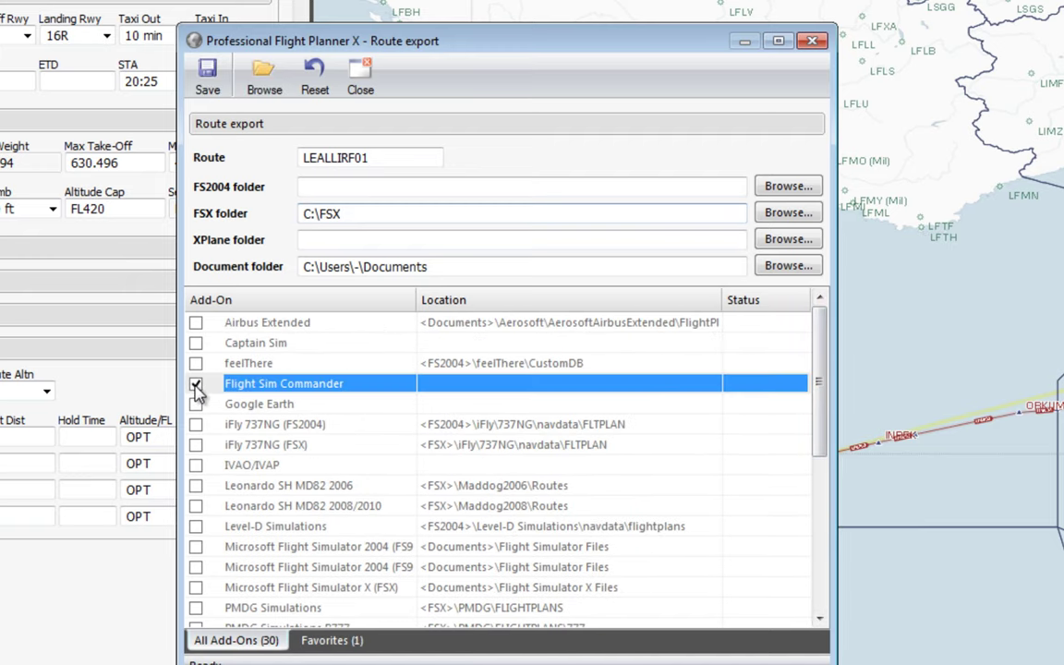
pyautogui.moveTo(822, 368); pyautogui.dragTo(821, 421)
pyautogui.click(196, 486)
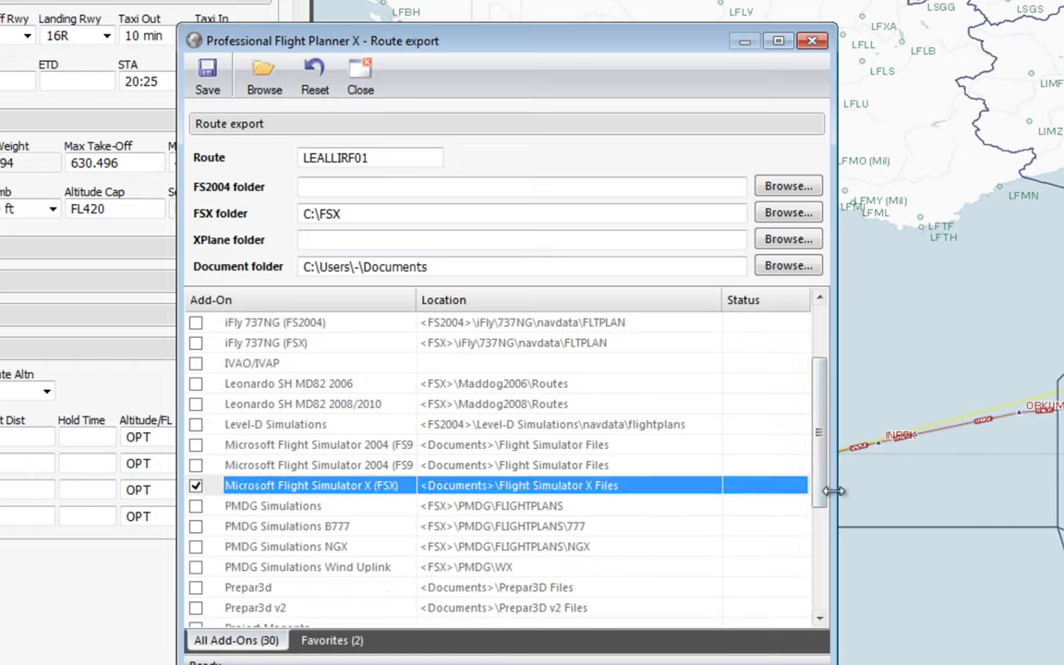
pyautogui.moveTo(824, 491); pyautogui.dragTo(829, 523)
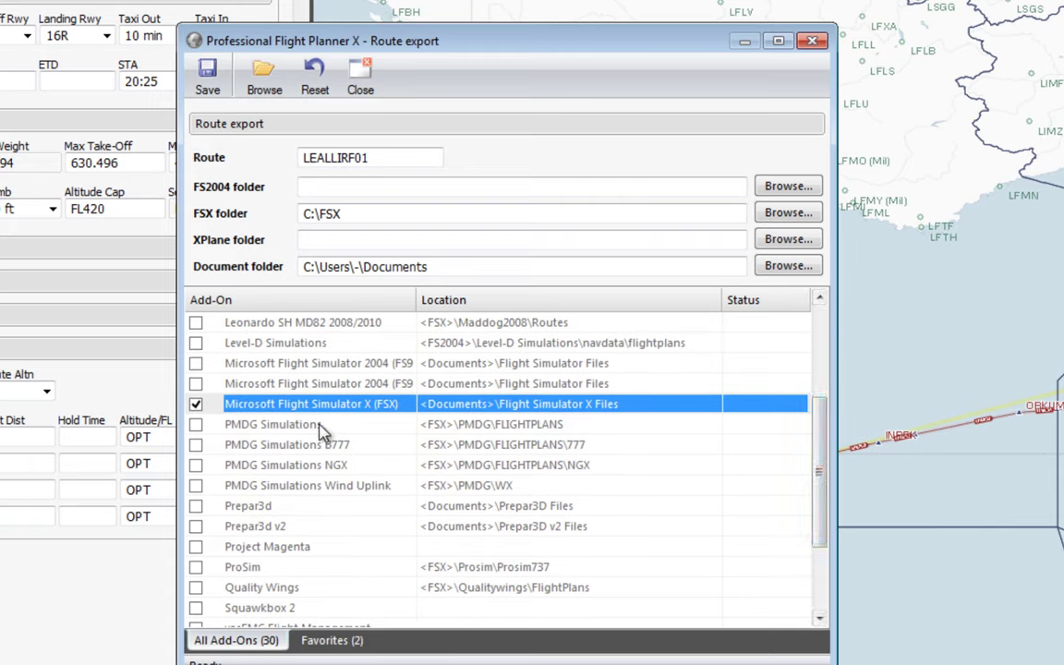
pyautogui.click(196, 425)
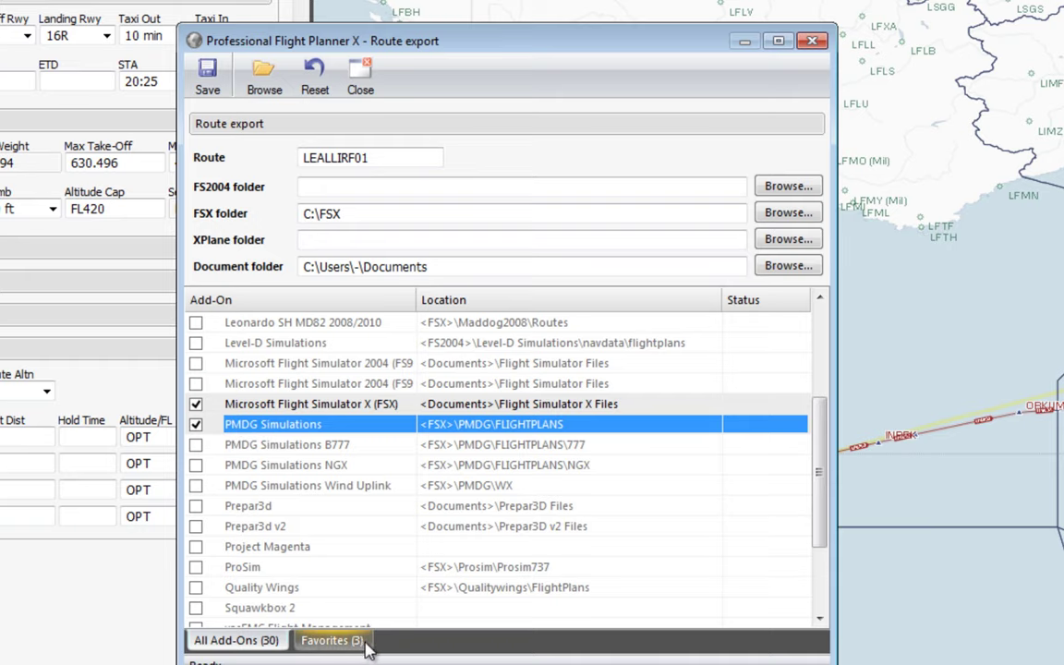
# - Add Quality Wings to the export add-ons, and deselect it again in the favorites list
pyautogui.click(235, 640)
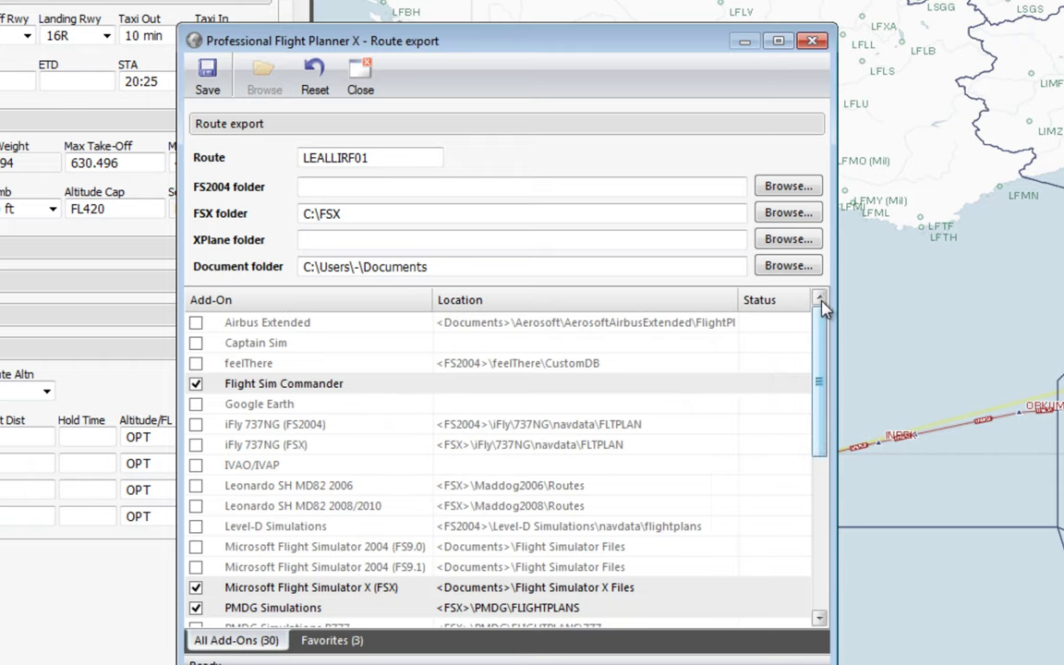
pyautogui.click(248, 343)
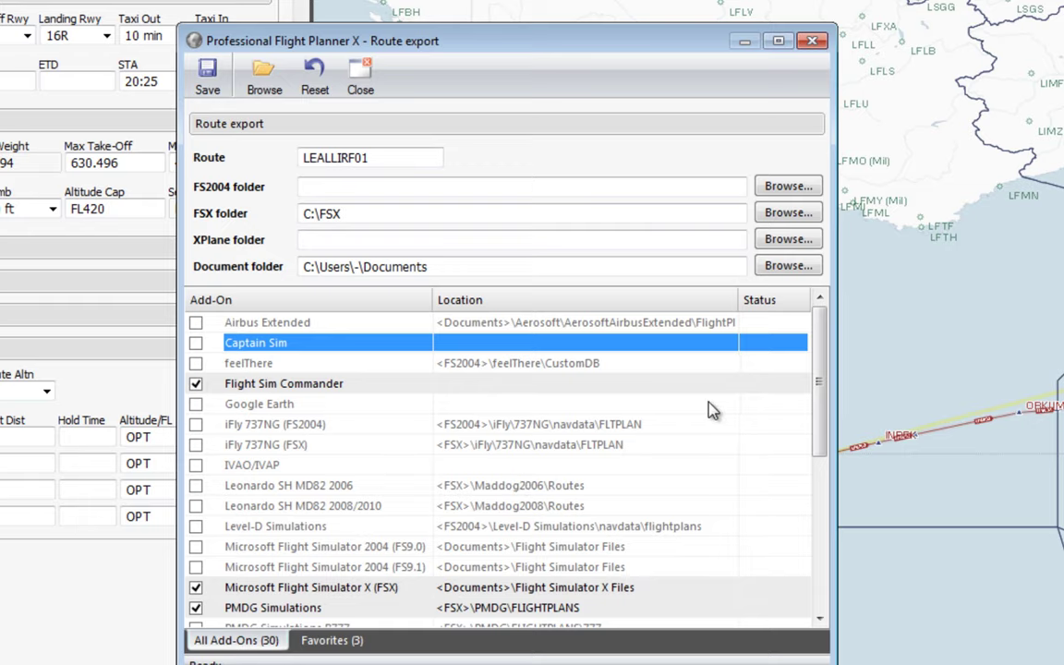
pyautogui.moveTo(823, 388); pyautogui.dragTo(832, 511)
pyautogui.click(195, 506)
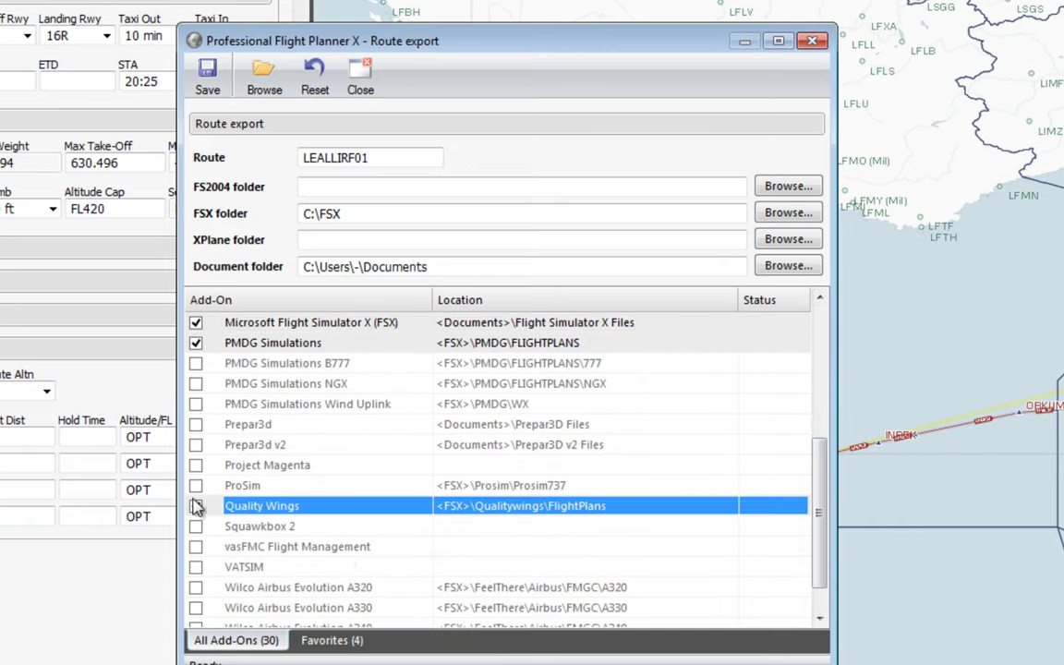
pyautogui.click(314, 641)
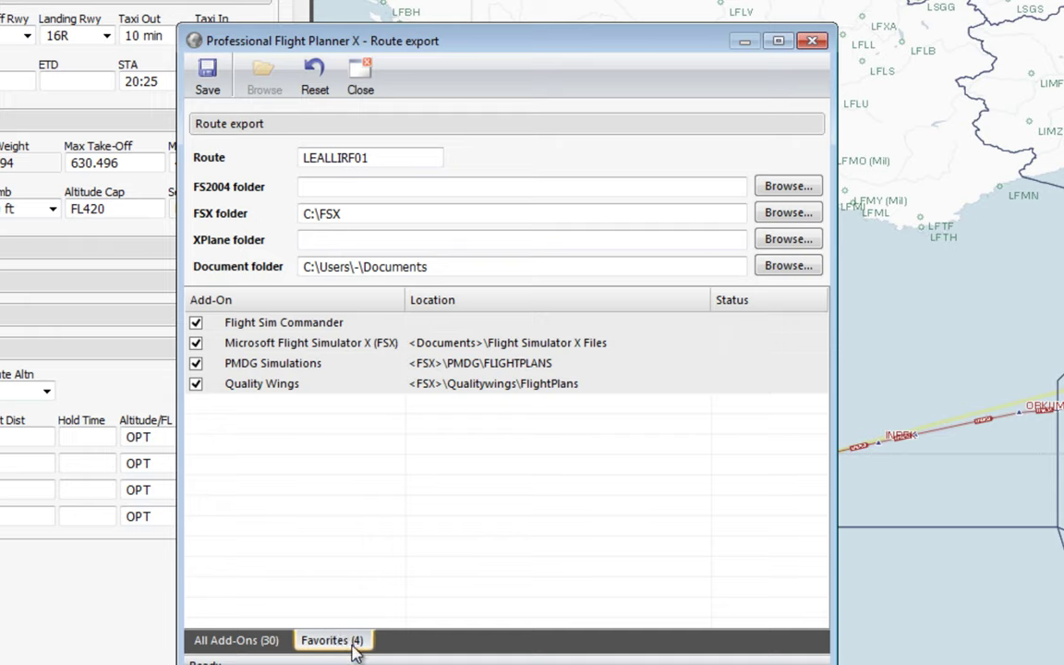
pyautogui.click(196, 384)
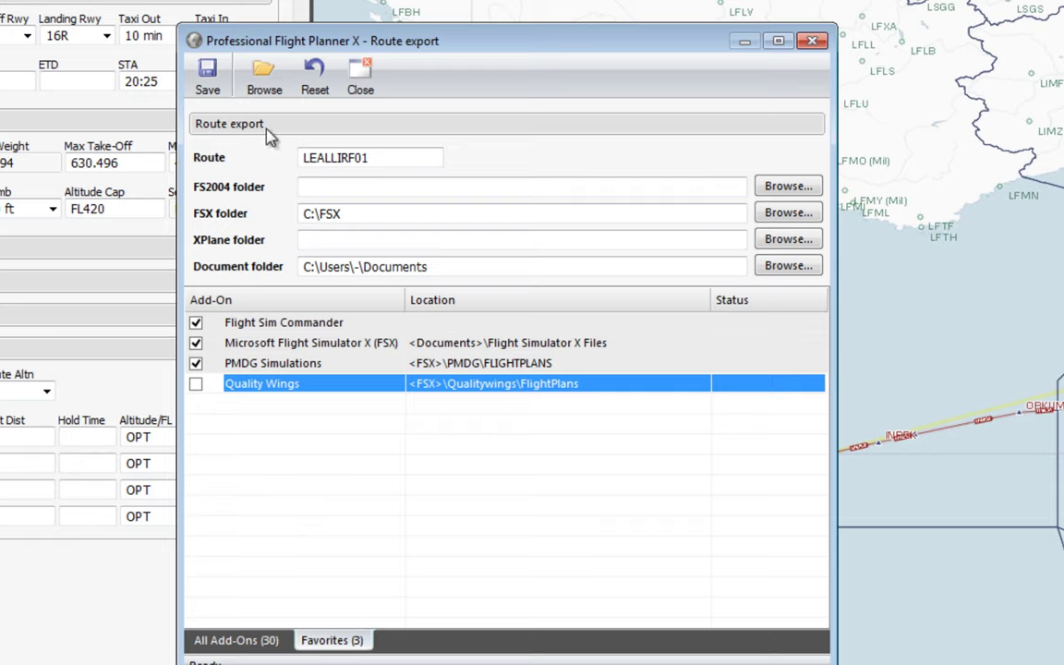
# - Export route LEALLIRF01 to the selected add-ons, and try to open Flight Sim Commander's export location from the full add-on list
pyautogui.click(209, 81)
pyautogui.click(545, 407)
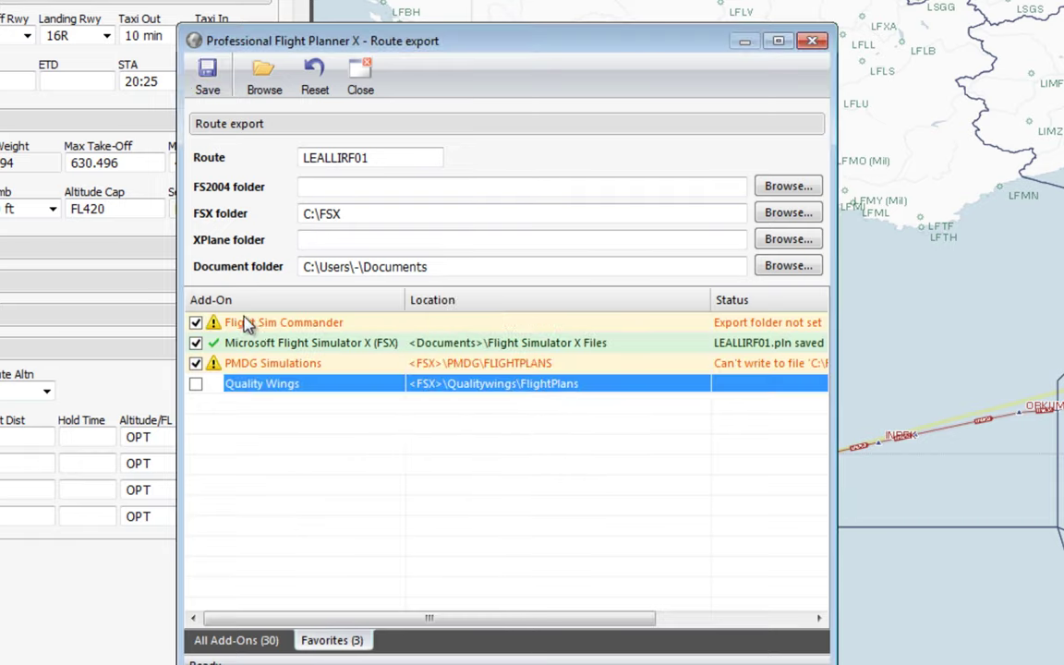
pyautogui.click(247, 646)
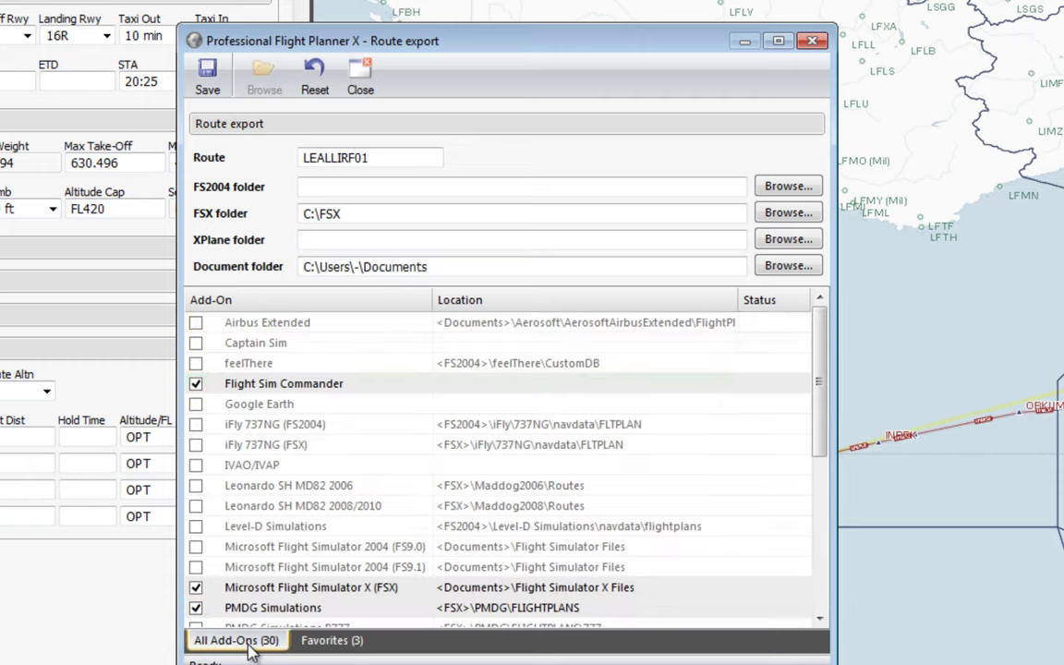
pyautogui.click(294, 386)
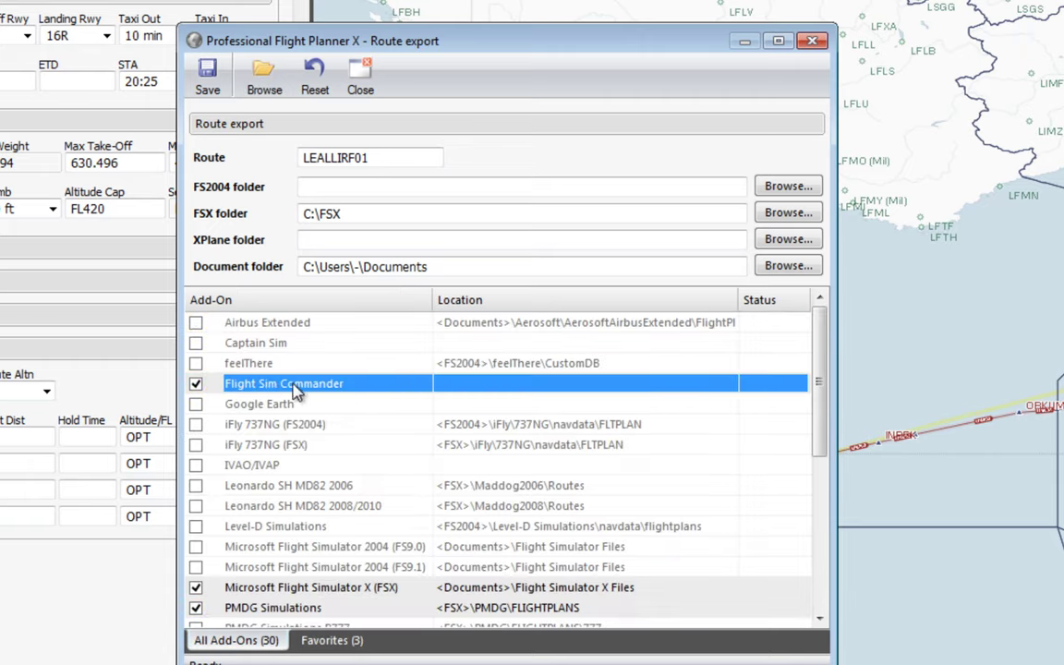
pyautogui.doubleClick(473, 388)
pyautogui.click(566, 406)
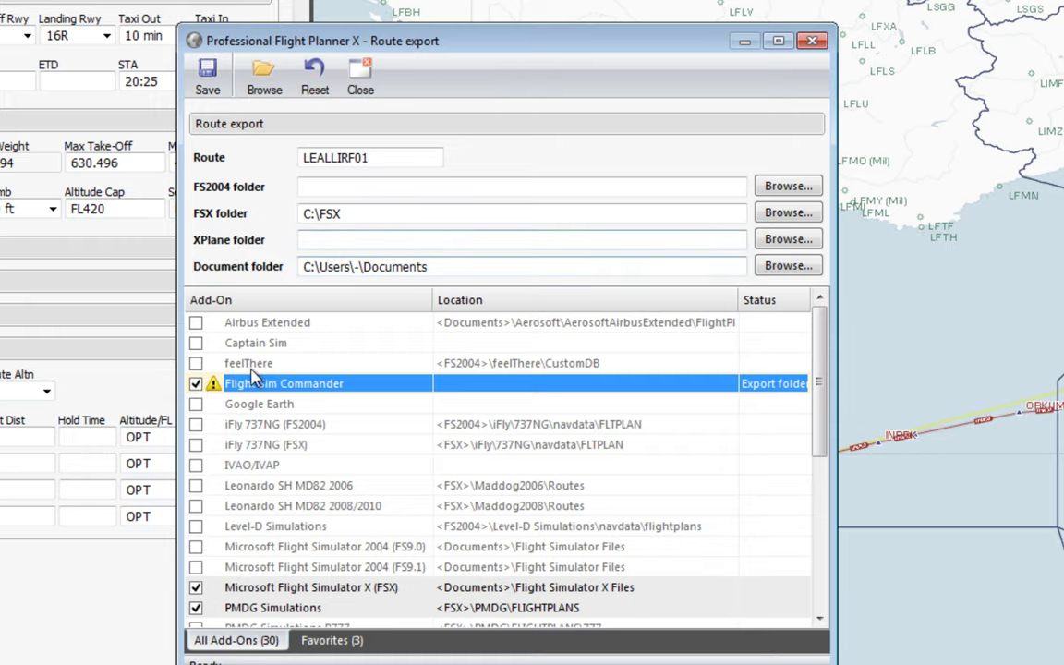
# - Set Flight Sim Commander's route file location to E:\FSX_Addons\FSC\Flightplan
pyautogui.click(265, 82)
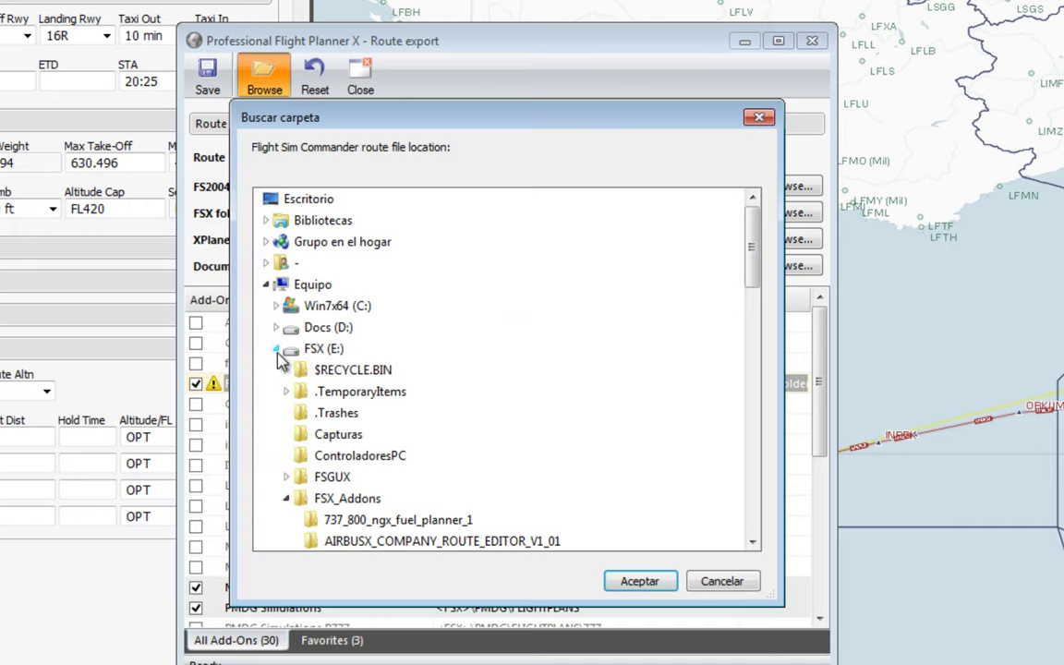
pyautogui.click(325, 350)
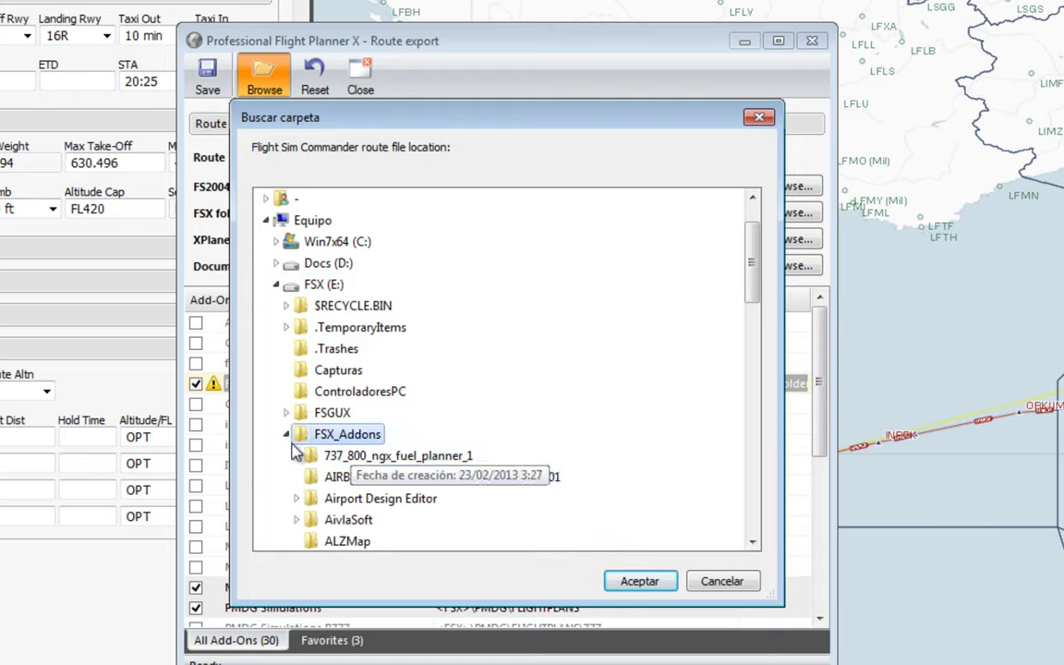
pyautogui.scroll(-4, 370, 362)
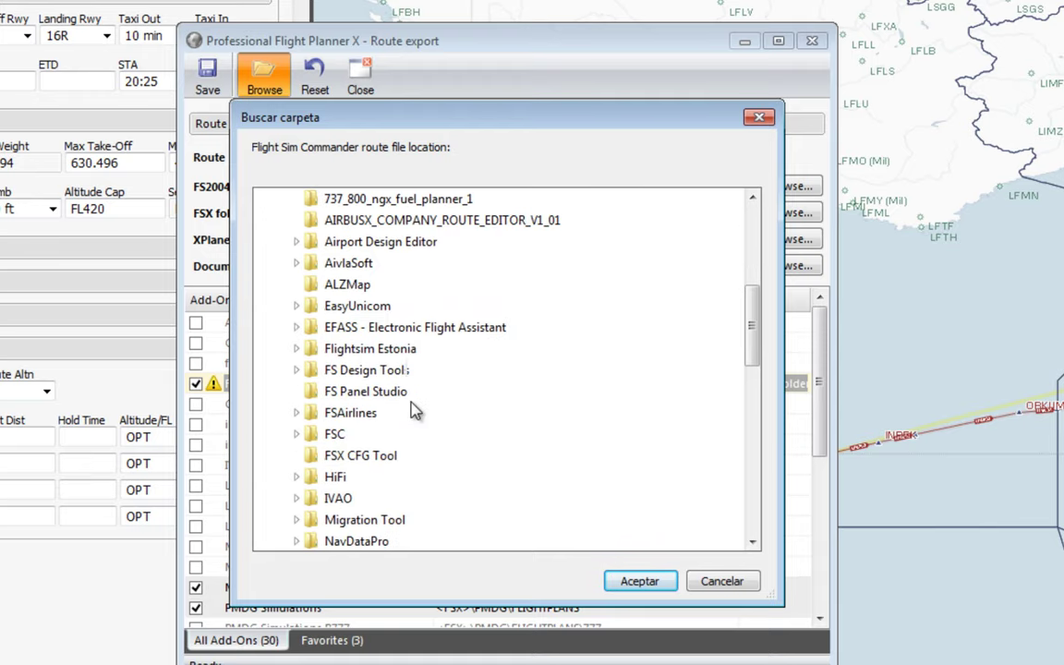
pyautogui.click(334, 434)
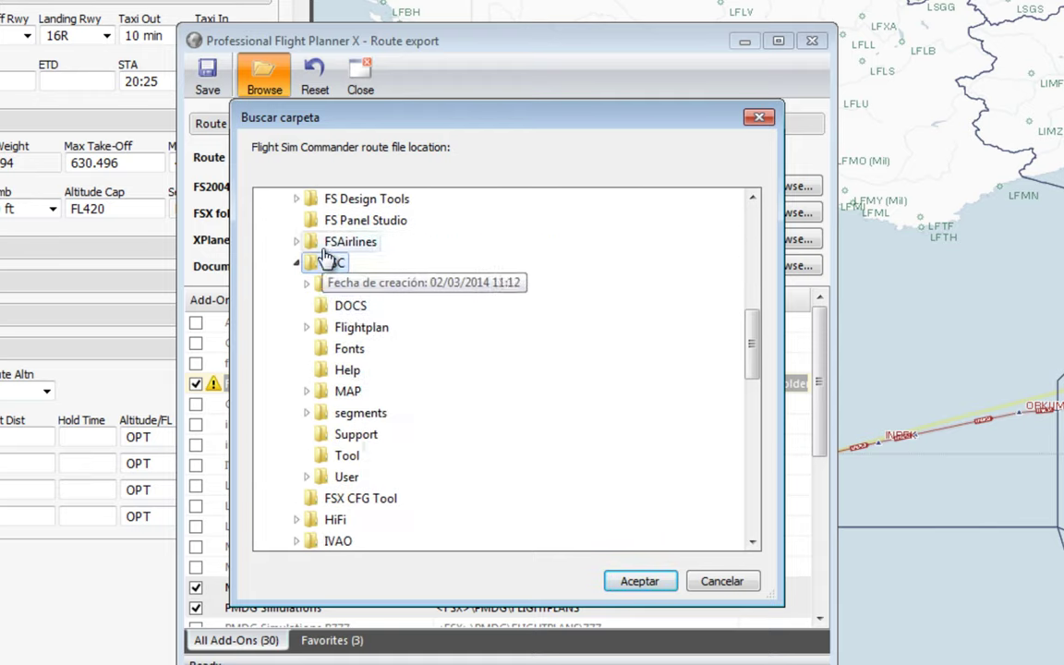
pyautogui.click(364, 330)
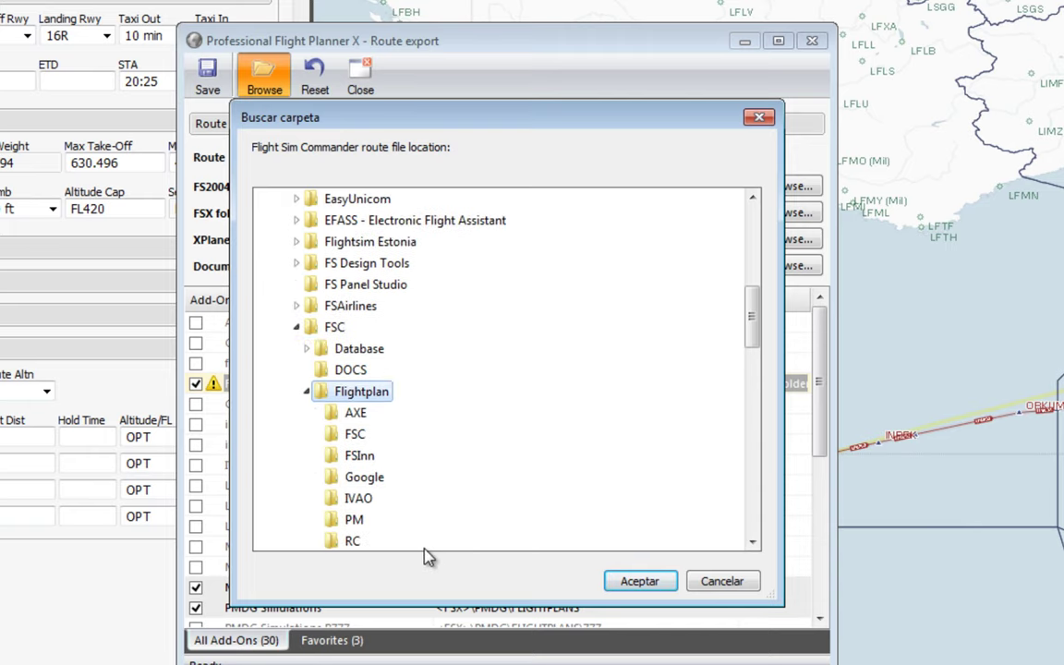
pyautogui.click(640, 584)
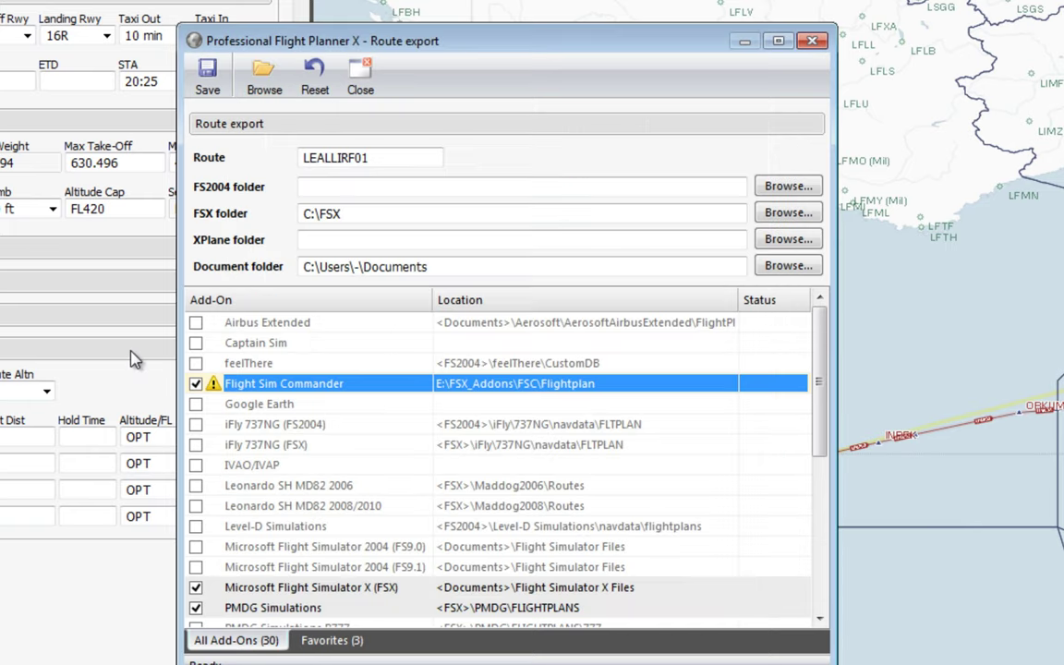
pyautogui.scroll(-3, 388, 489)
pyautogui.scroll(3, 388, 490)
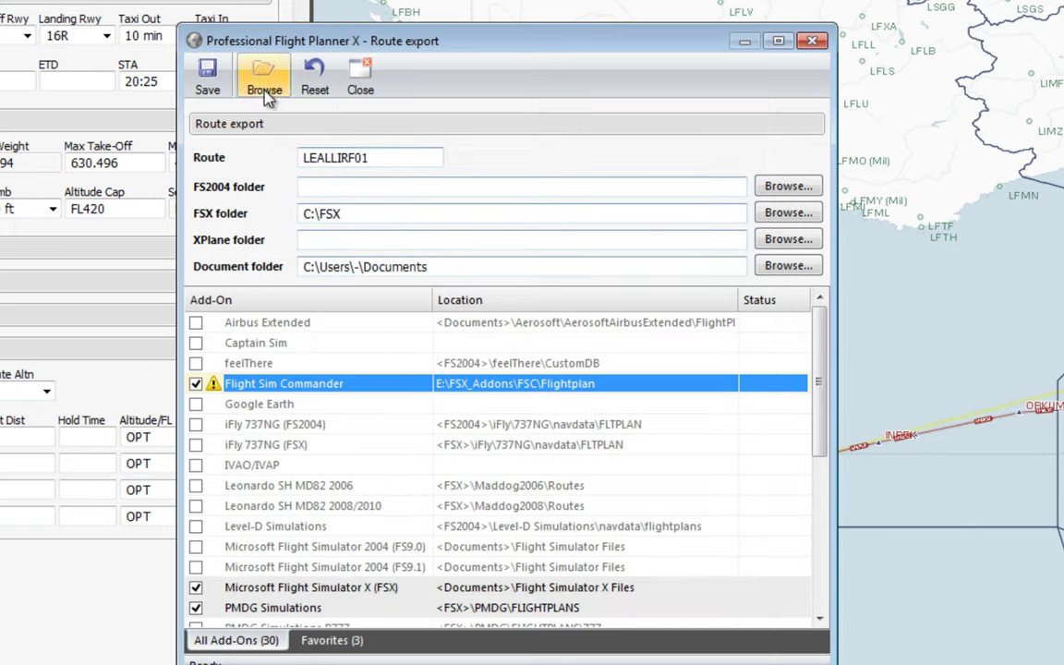
# - Export route LEALLIRF01 to the selected add-ons again and read the full export status for PMDG Simulations
pyautogui.click(207, 76)
pyautogui.click(553, 409)
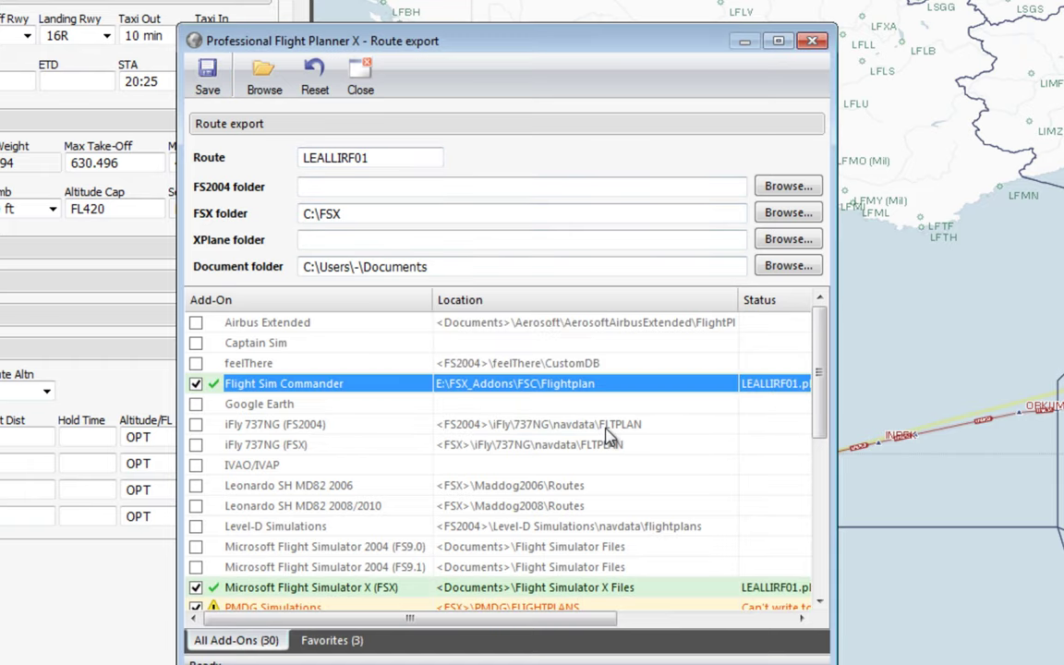
pyautogui.scroll(-4, 466, 469)
pyautogui.click(270, 363)
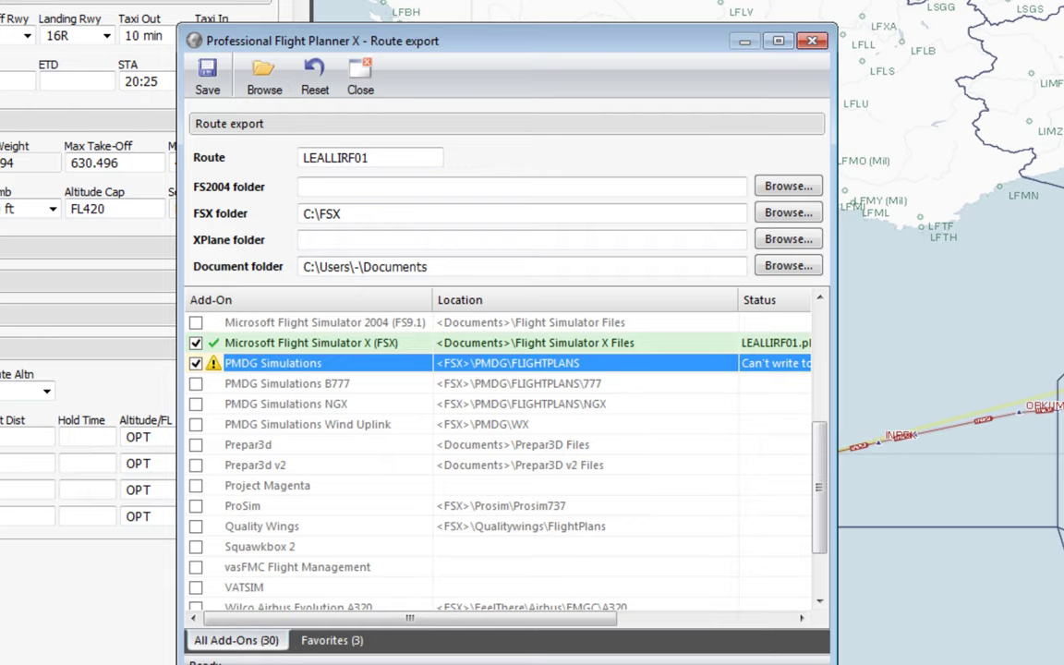
pyautogui.moveTo(585, 619); pyautogui.dragTo(765, 624)
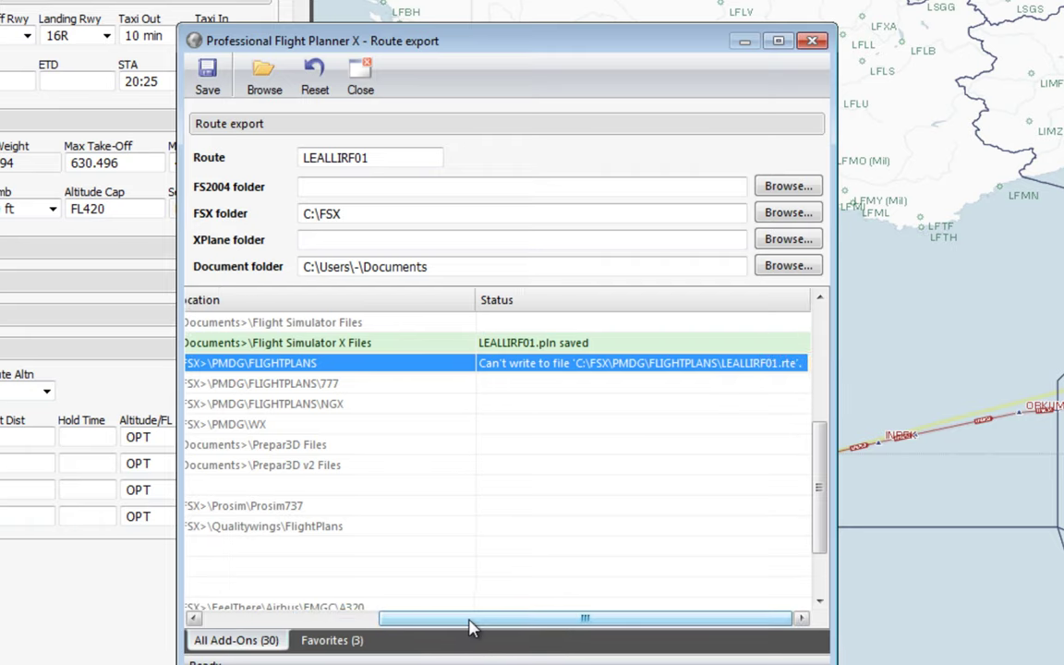
# - Deselect PMDG Simulations, export the route to the remaining selected add-ons, and close the route export window
pyautogui.moveTo(472, 618); pyautogui.dragTo(200, 619)
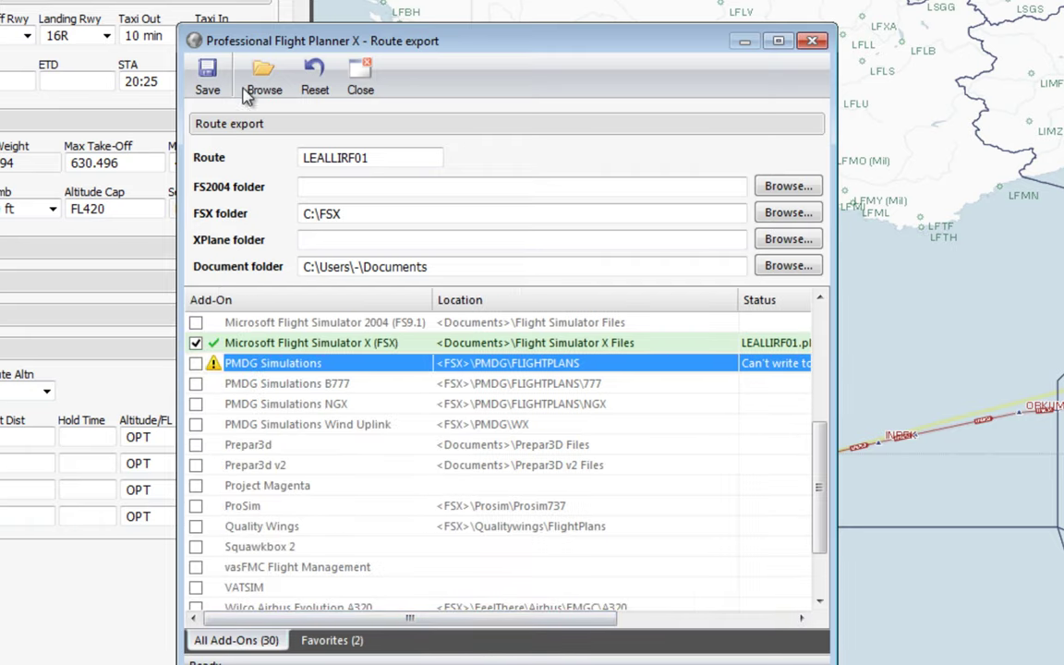
pyautogui.click(207, 78)
pyautogui.click(552, 408)
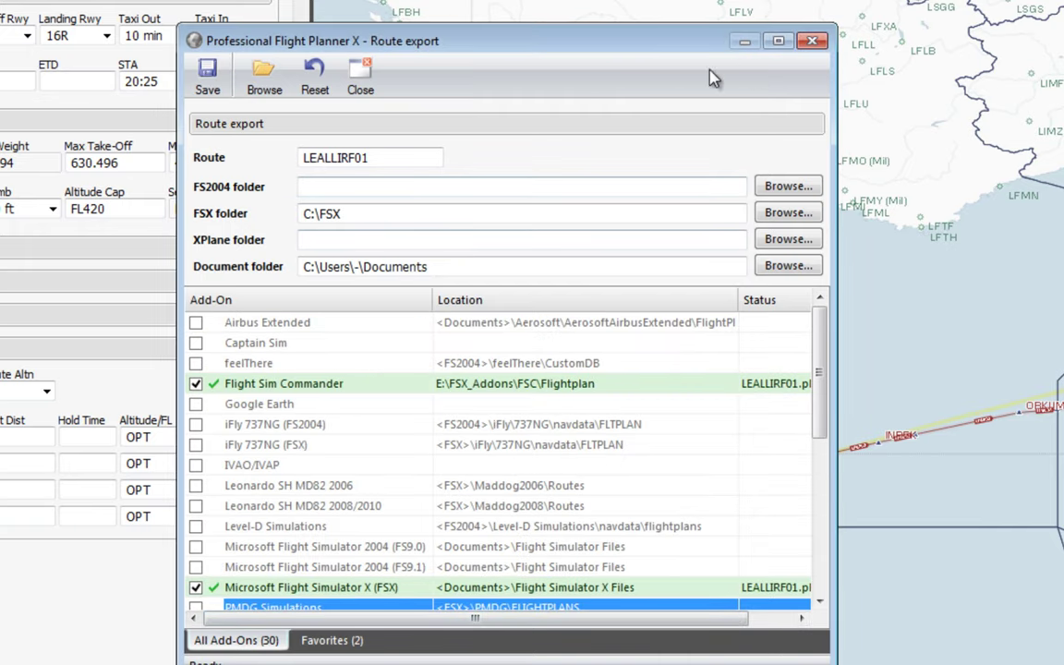
pyautogui.click(360, 80)
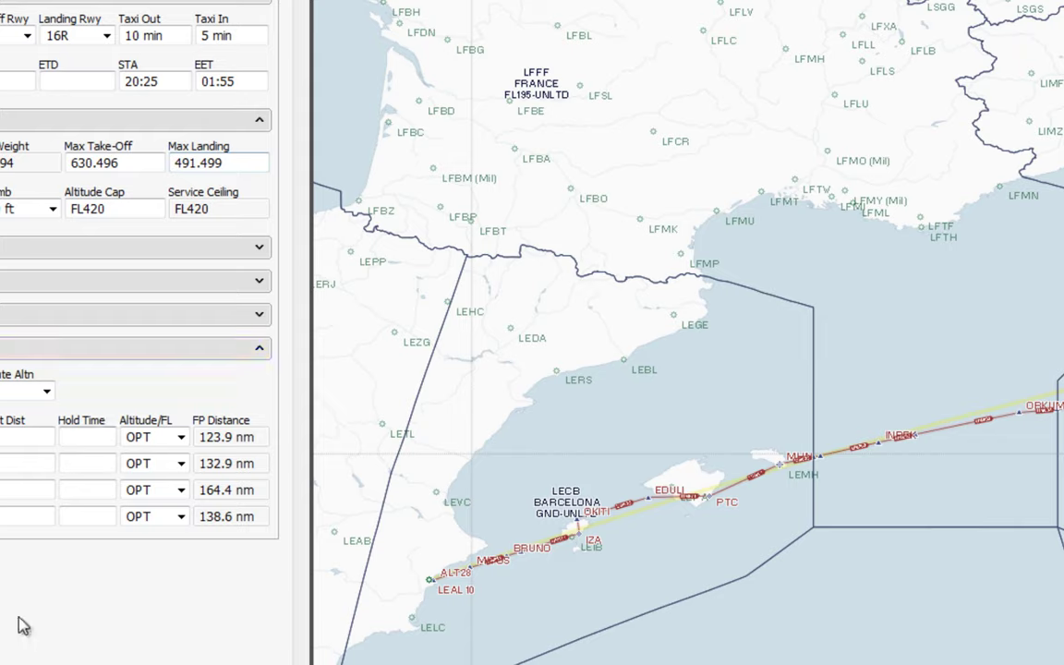